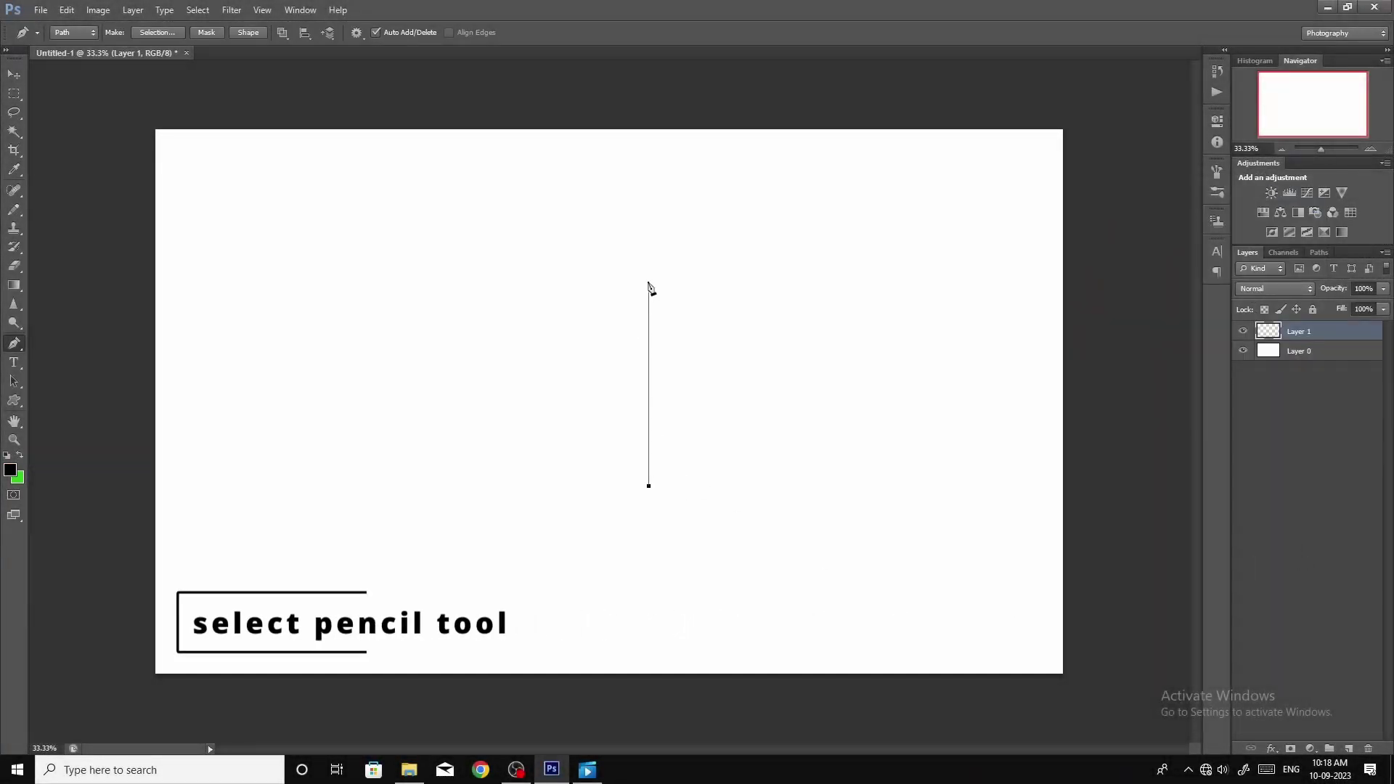
# - Draw a teardrop petal path with a sharp corner at its top point
pyautogui.moveTo(649, 283); pyautogui.dragTo(807, 281)
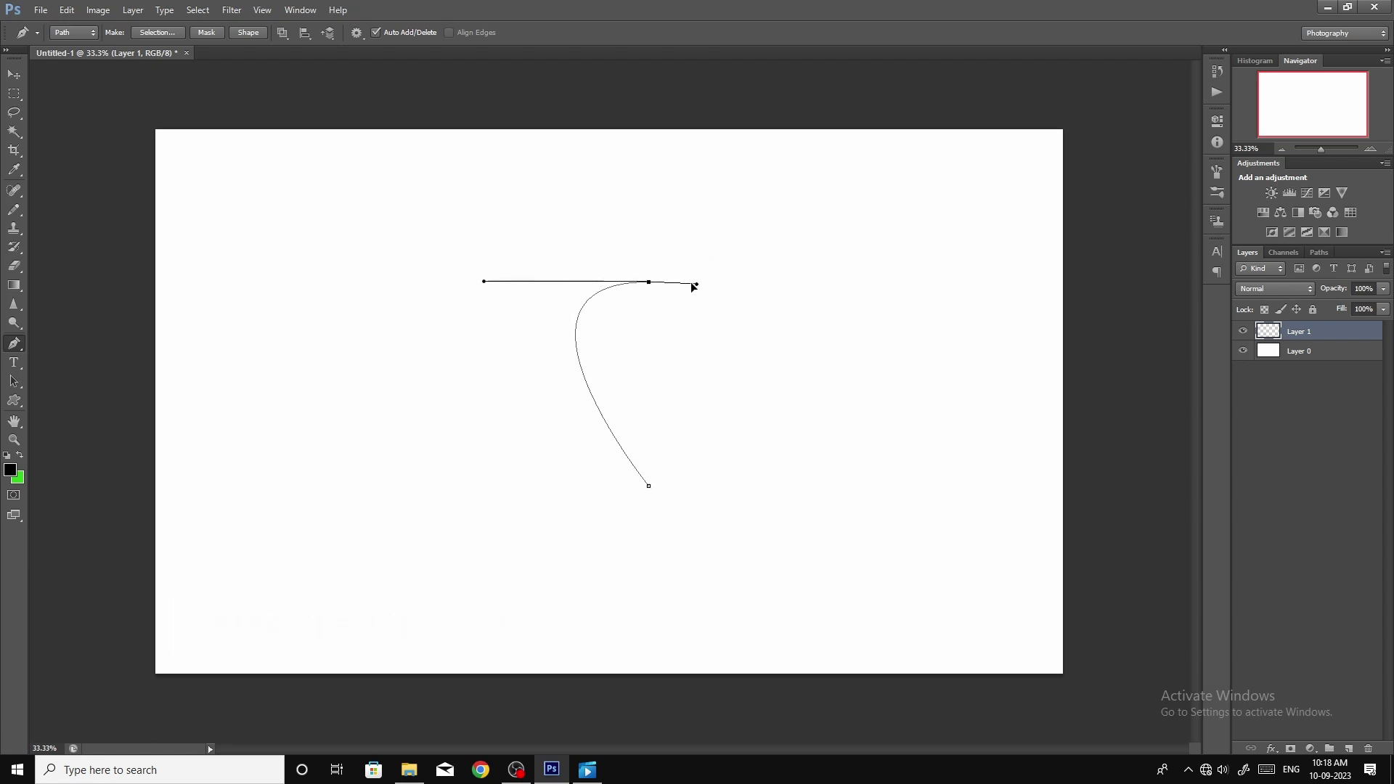
pyautogui.moveTo(693, 286); pyautogui.dragTo(669, 282)
pyautogui.click(648, 282)
pyautogui.moveTo(649, 486)
pyautogui.mouseDown()
pyautogui.moveTo(467, 716)
pyautogui.moveTo(465, 704)
pyautogui.mouseUp()
# - Stroke the petal path with a black brush outline, undoing the too-thick stroke
pyautogui.scroll(3, 624, 435)
pyautogui.scroll(-2, 677, 472)
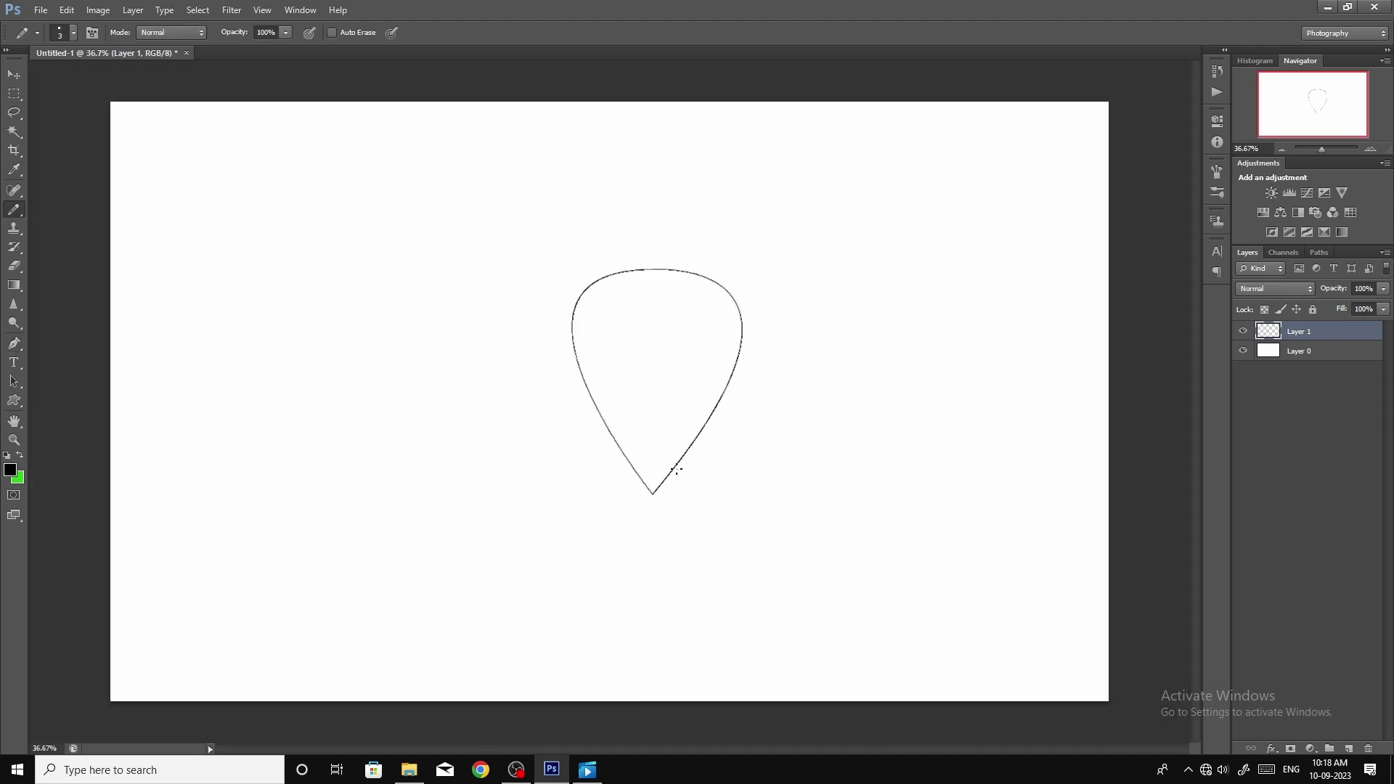
pyautogui.scroll(1, 668, 468)
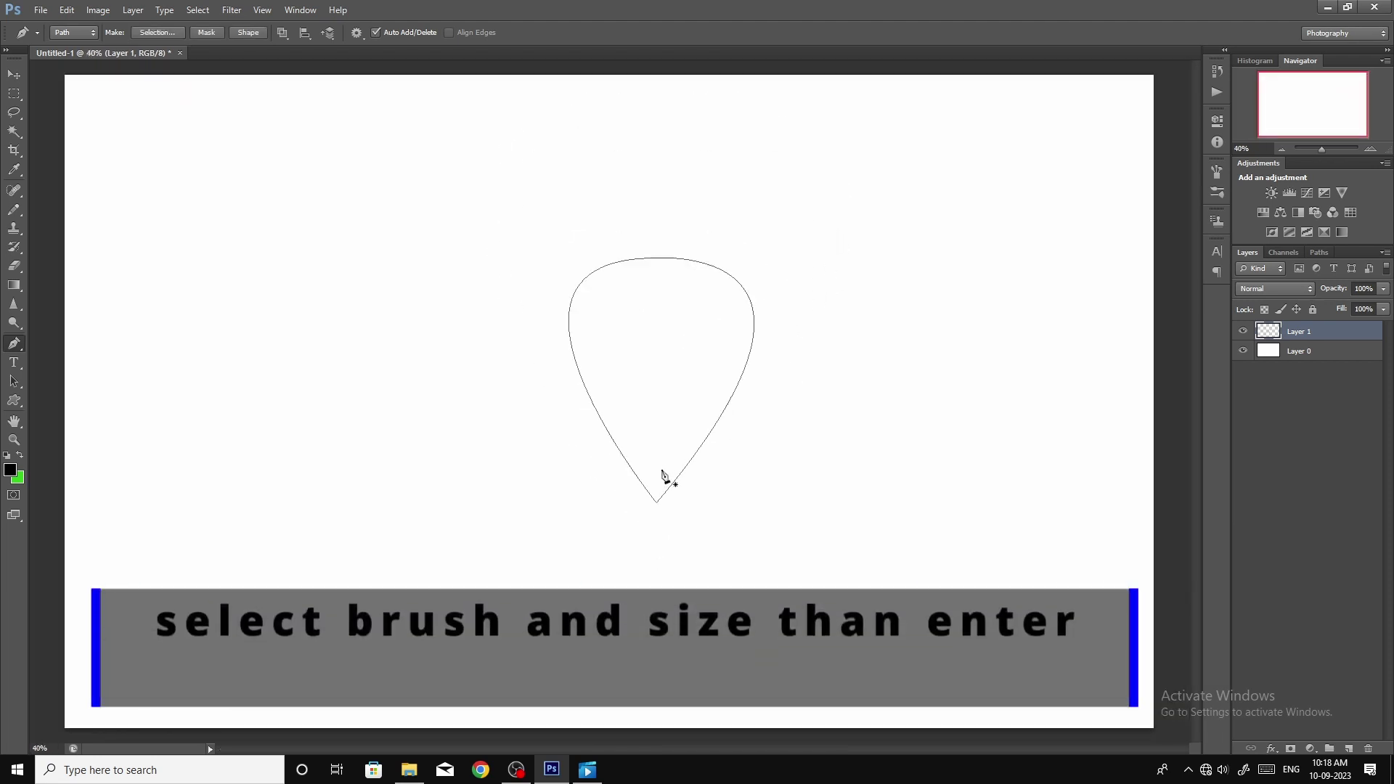
pyautogui.press('b')
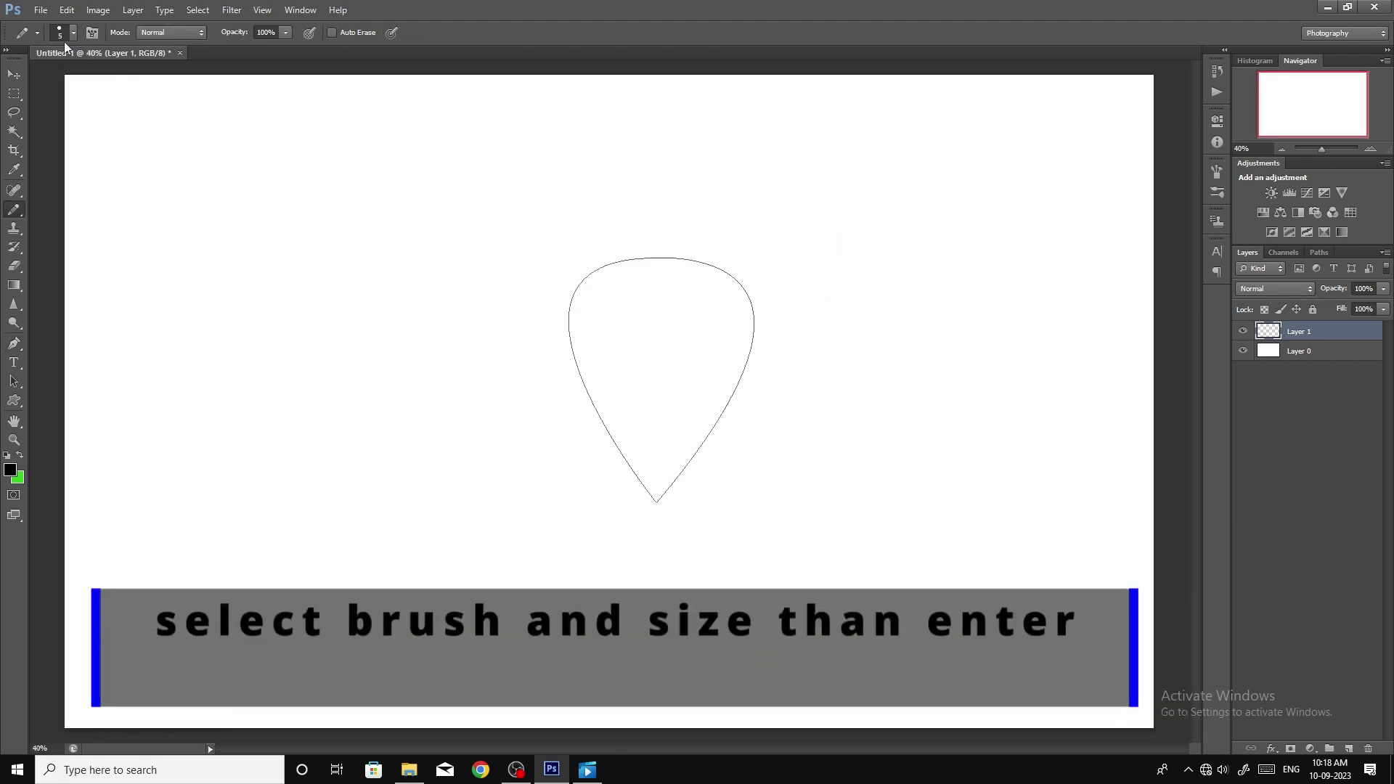
pyautogui.press('p')
pyautogui.press('Return')
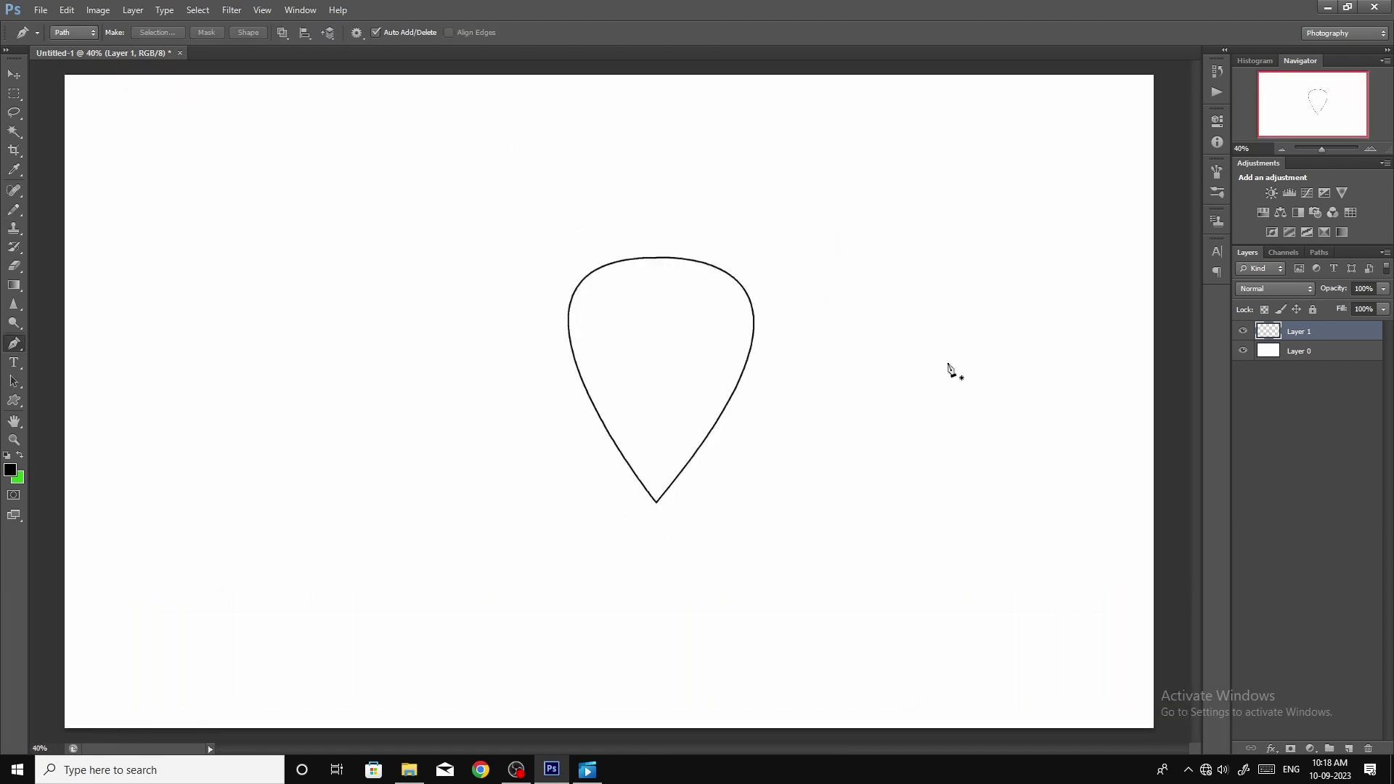
pyautogui.hotkey('ctrl', 'z')
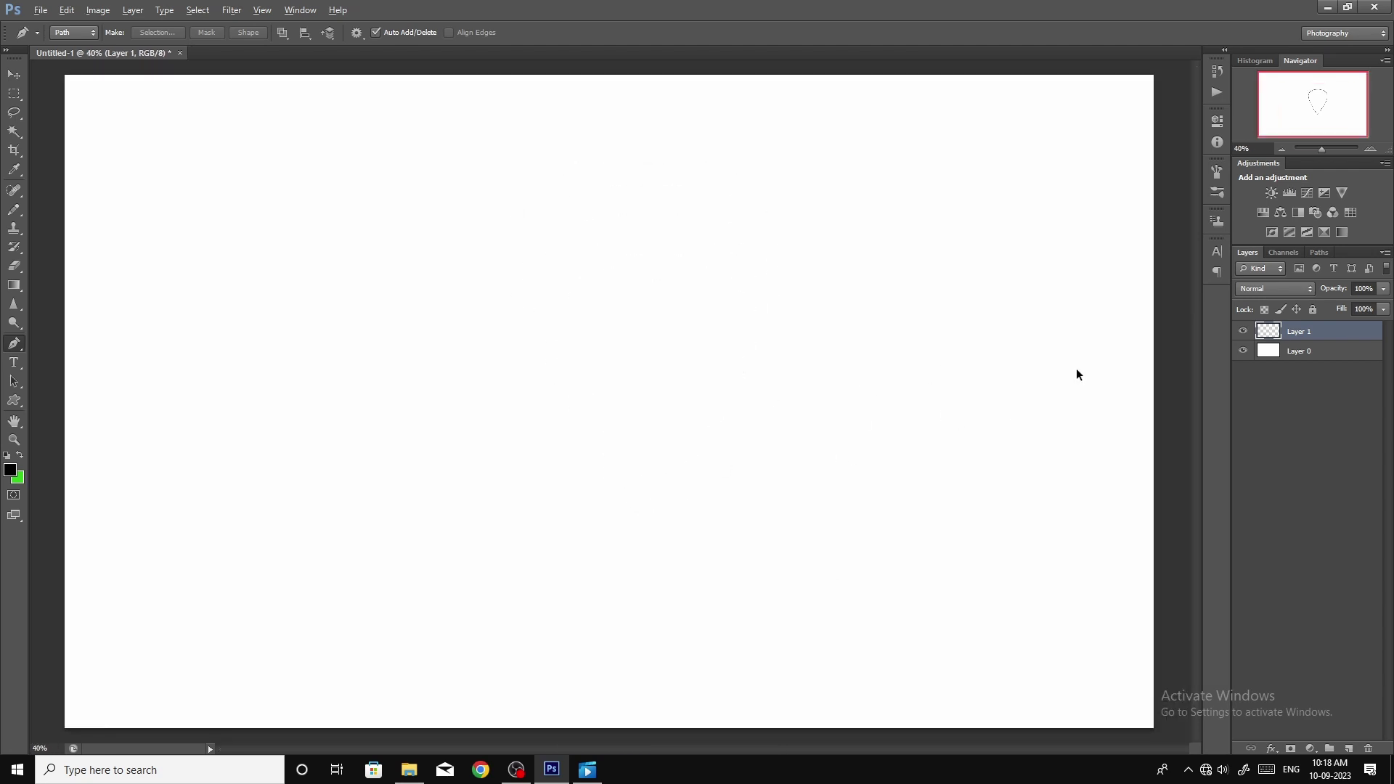
pyautogui.scroll(5, 598, 457)
# - Re-stroke the outer petal black, then shrink its path about the bottom tip
pyautogui.scroll(-5, 622, 476)
pyautogui.press('b')
pyautogui.press('Return')
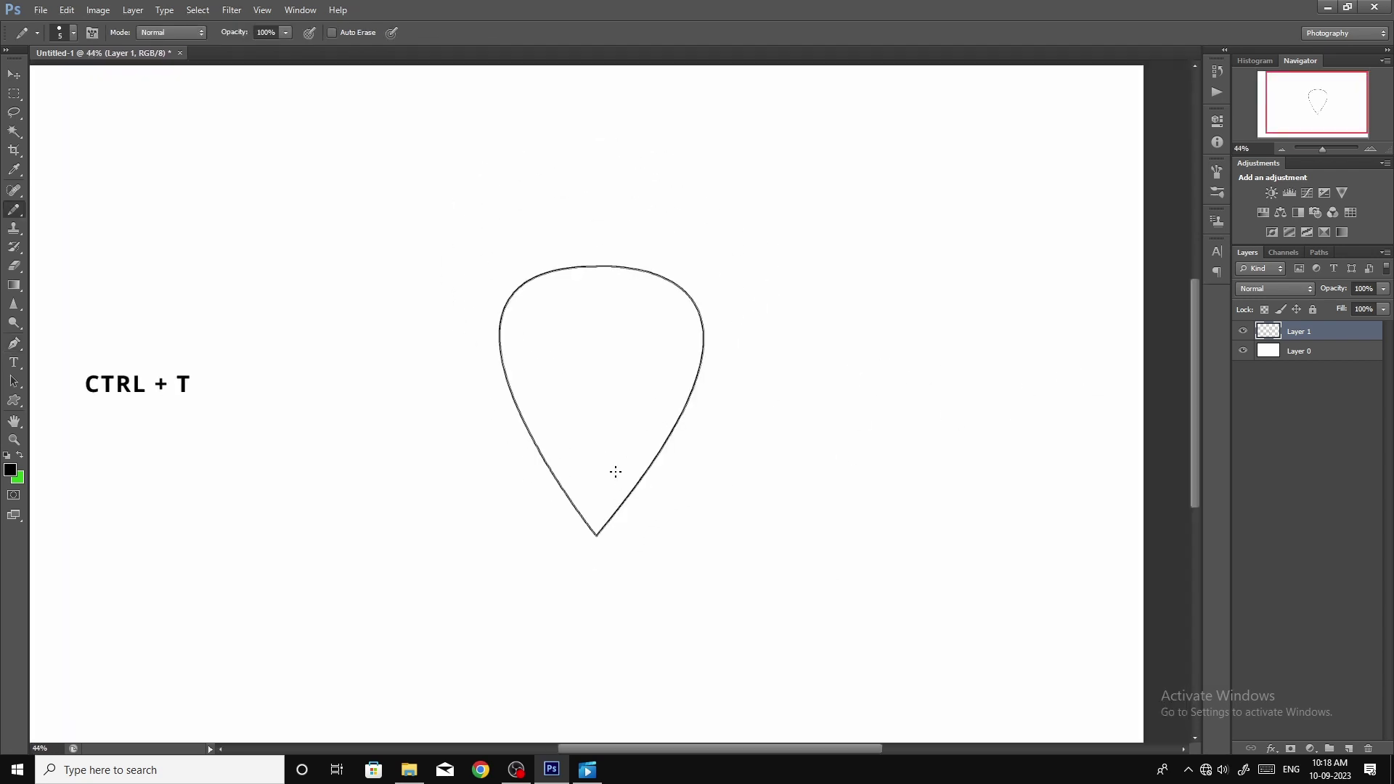
pyautogui.hotkey('ctrl', 't')
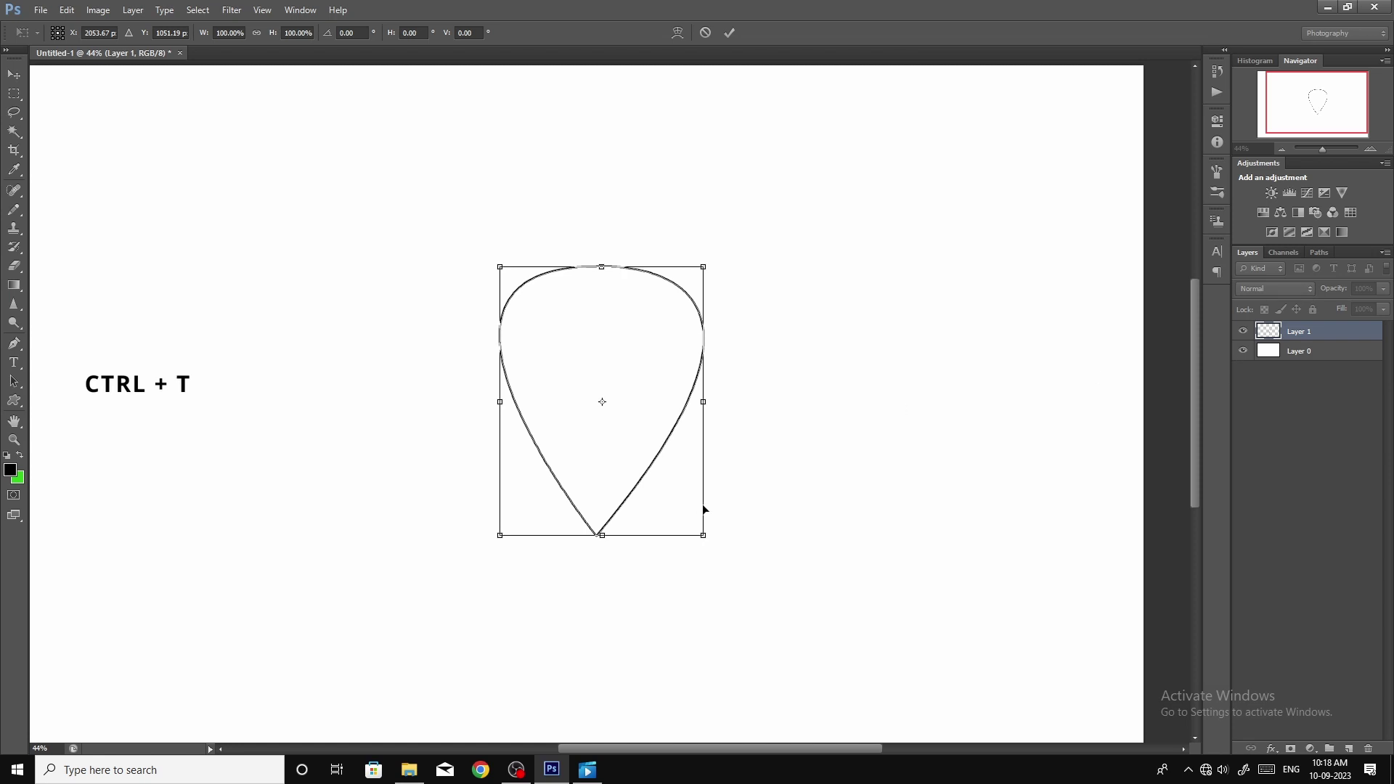
pyautogui.hotkey('alt', 'shift')
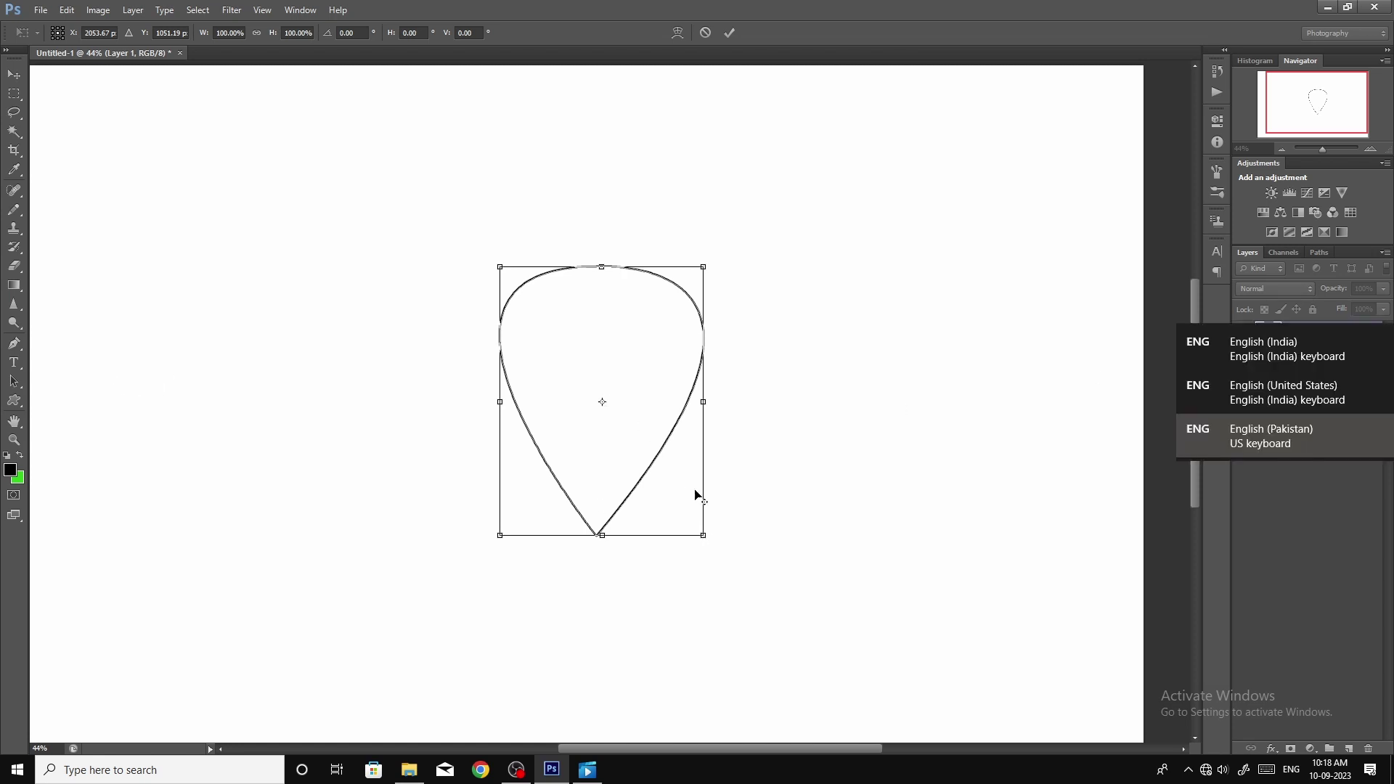
pyautogui.moveTo(602, 402); pyautogui.dragTo(600, 535)
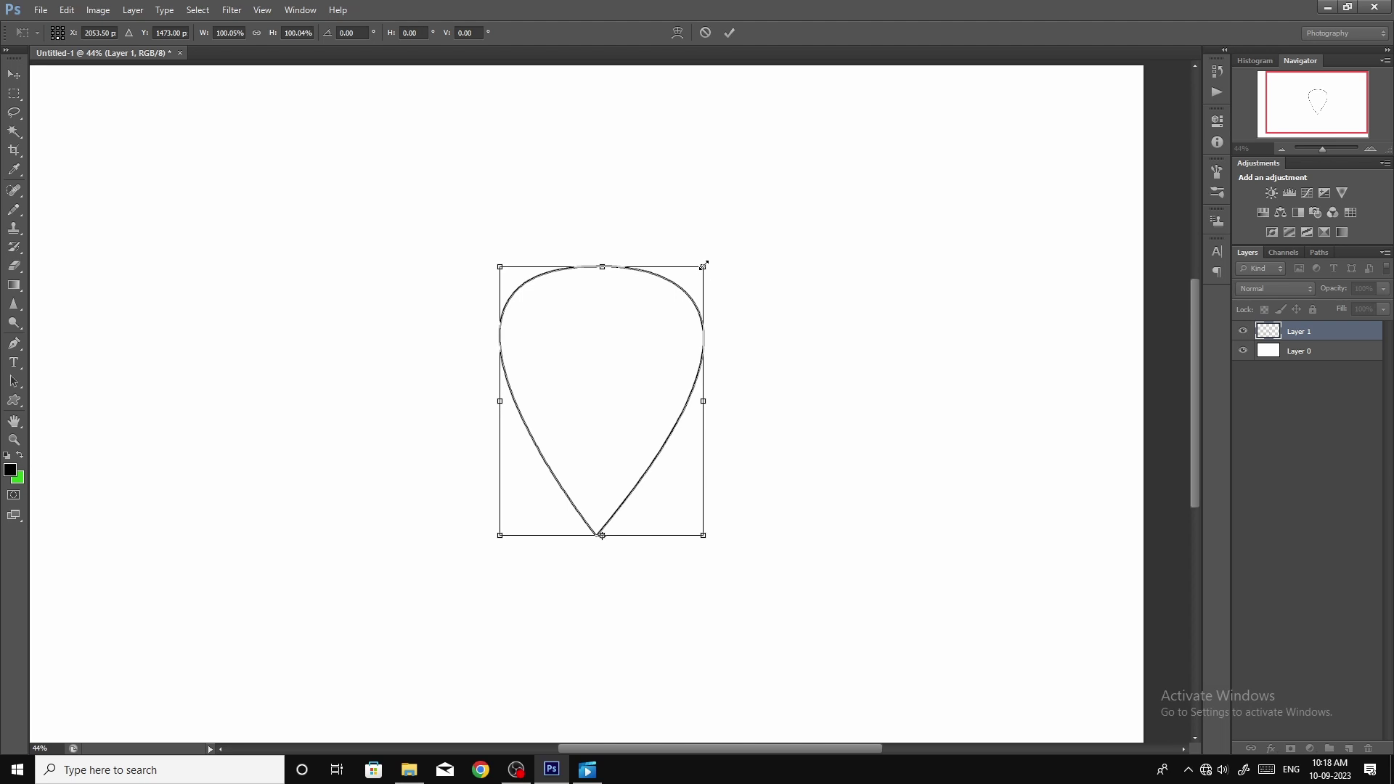
pyautogui.moveTo(702, 267); pyautogui.dragTo(646, 349)
pyautogui.moveTo(596, 456)
pyautogui.mouseDown()
pyautogui.moveTo(622, 439)
pyautogui.moveTo(614, 451)
pyautogui.mouseUp()
# - Resize the inner petal path to about 78% with its tip aligned to the outer tip
pyautogui.scroll(2, 600, 500)
pyautogui.moveTo(696, 293); pyautogui.dragTo(719, 269)
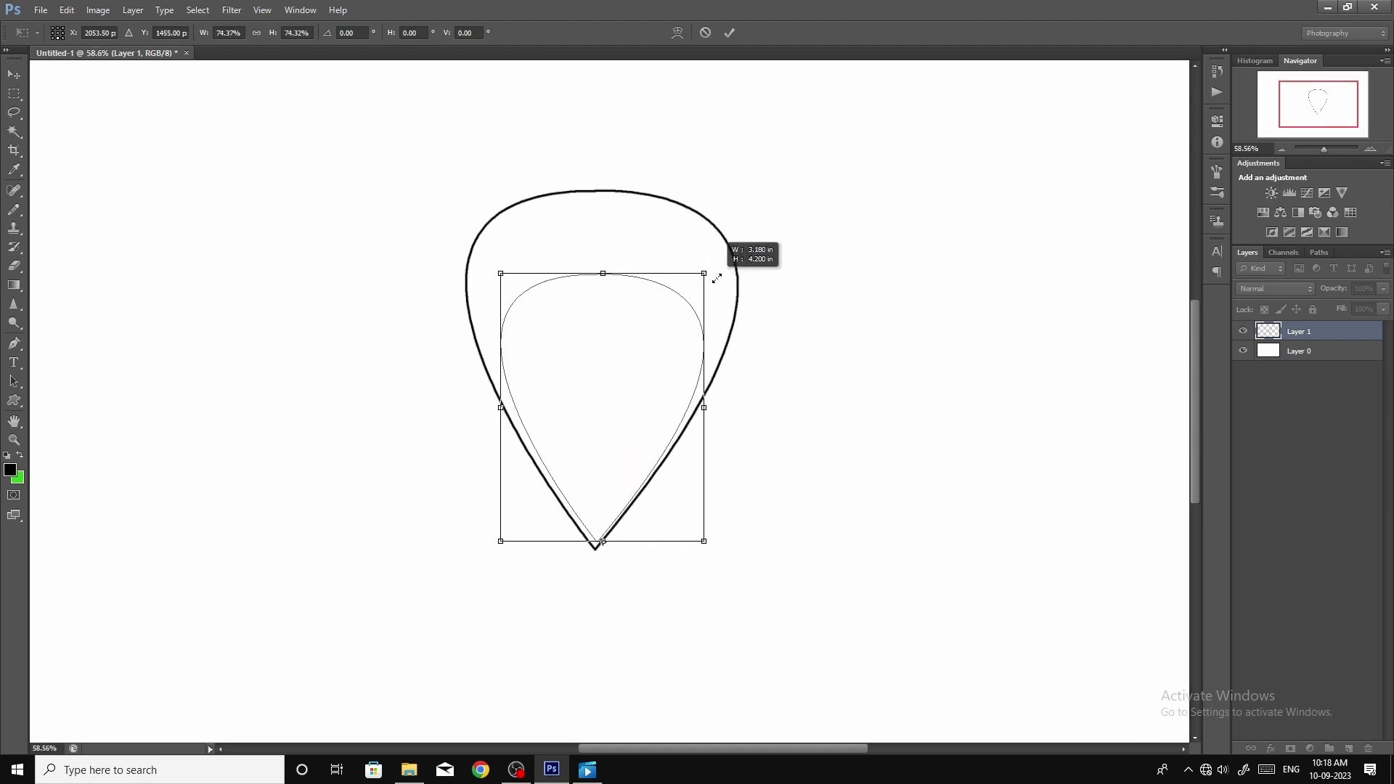
pyautogui.scroll(5, 597, 522)
pyautogui.moveTo(657, 543); pyautogui.dragTo(655, 558)
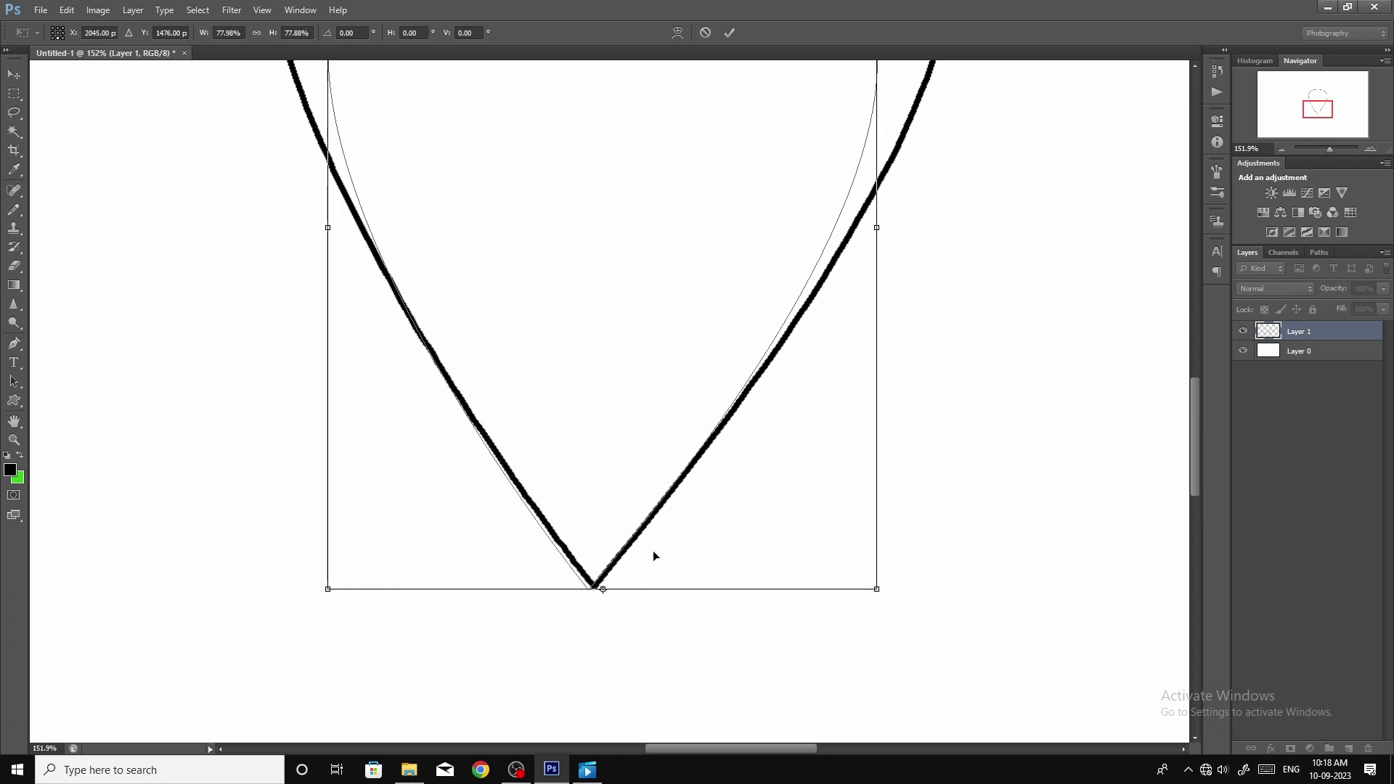
pyautogui.press('Right')
pyautogui.press('Right')
pyautogui.press('Right')
pyautogui.press('Up')
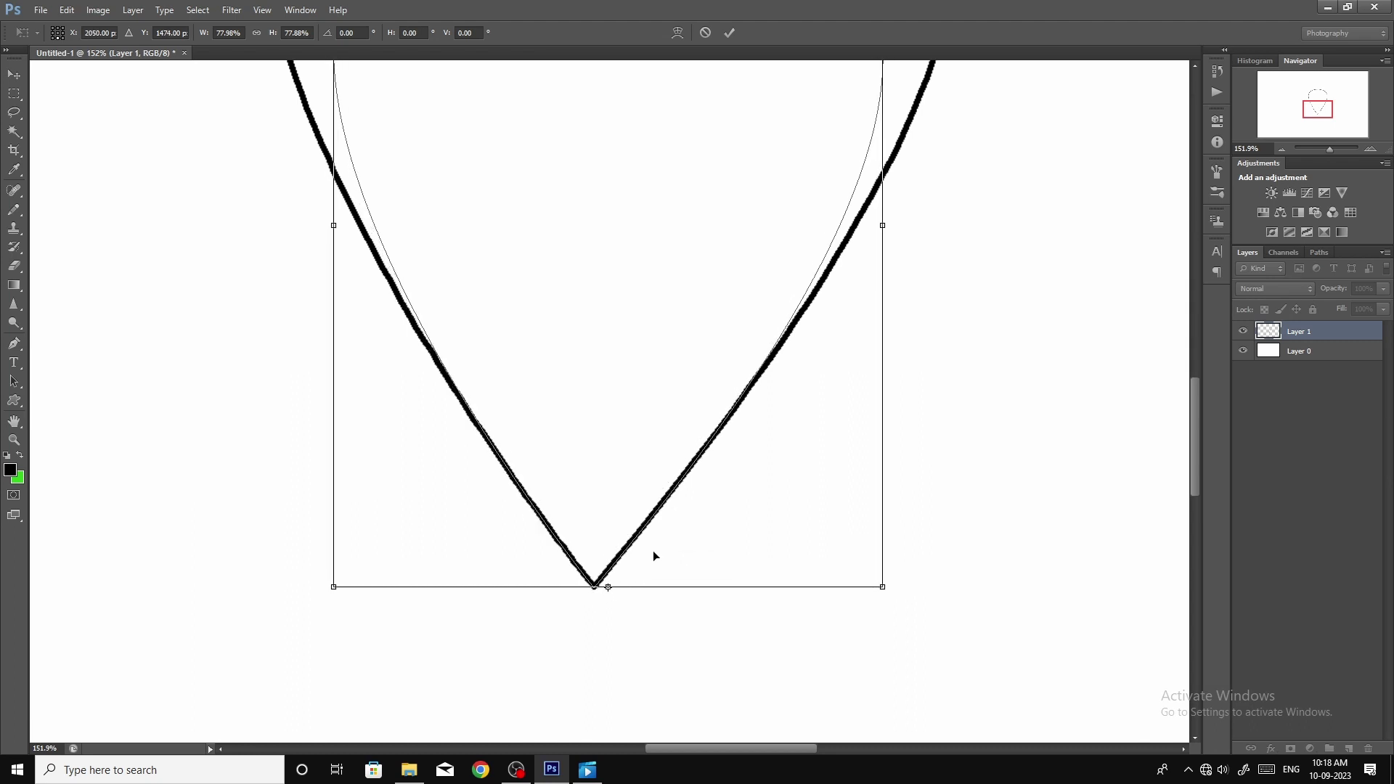
pyautogui.scroll(-3, 672, 543)
pyautogui.press('Return')
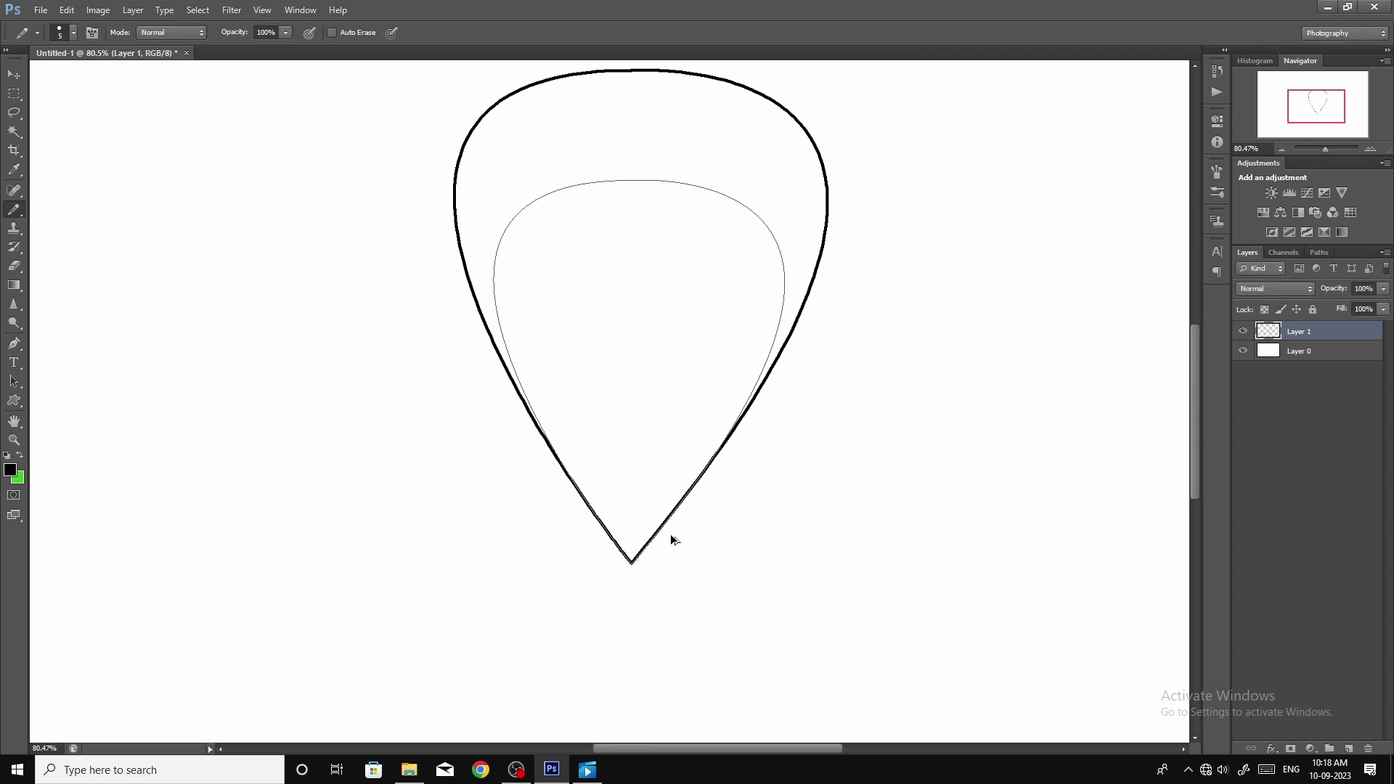
# - Stroke the inner petal path black on a new Layer 2
pyautogui.hotkey('ctrl', 'shift', 'alt', 'n')
pyautogui.press('Return')
pyautogui.press('p')
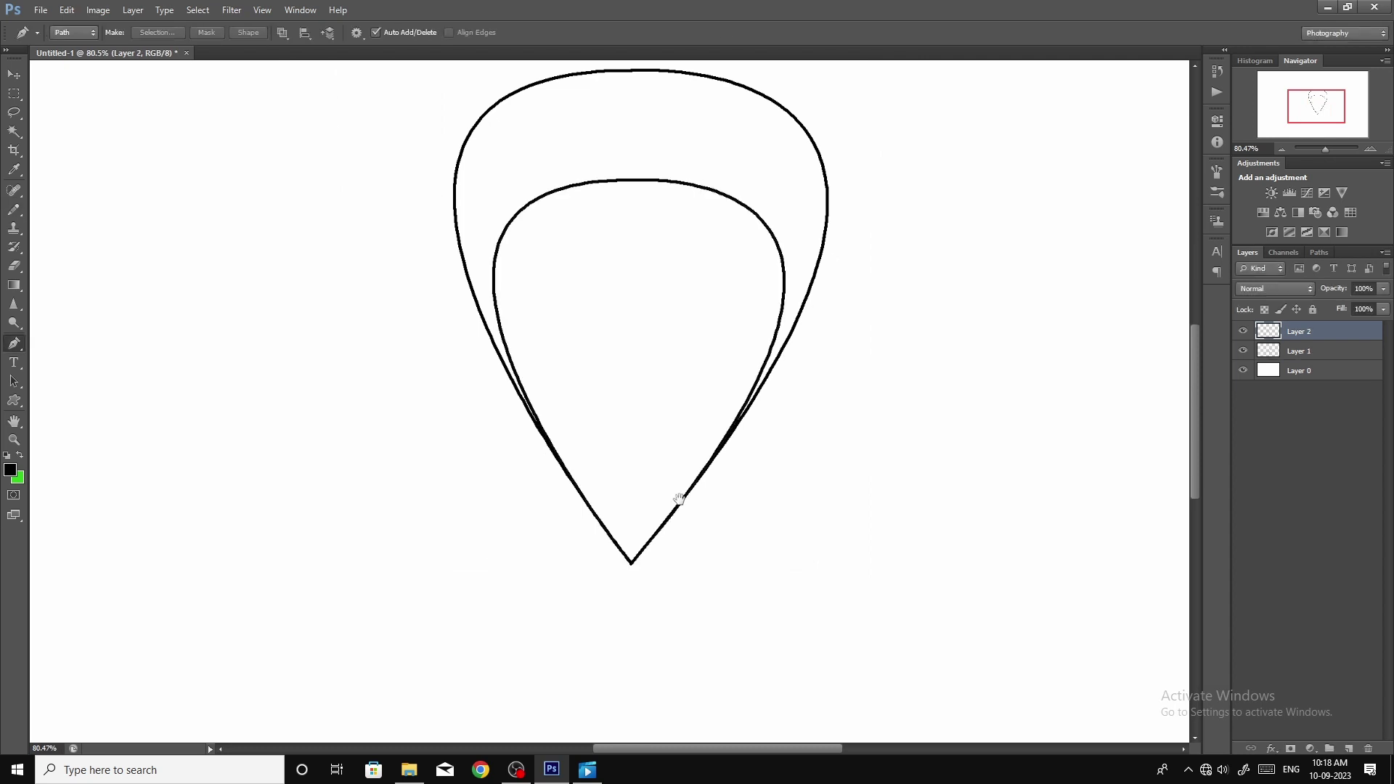
pyautogui.scroll(-2, 688, 436)
pyautogui.scroll(-2, 687, 433)
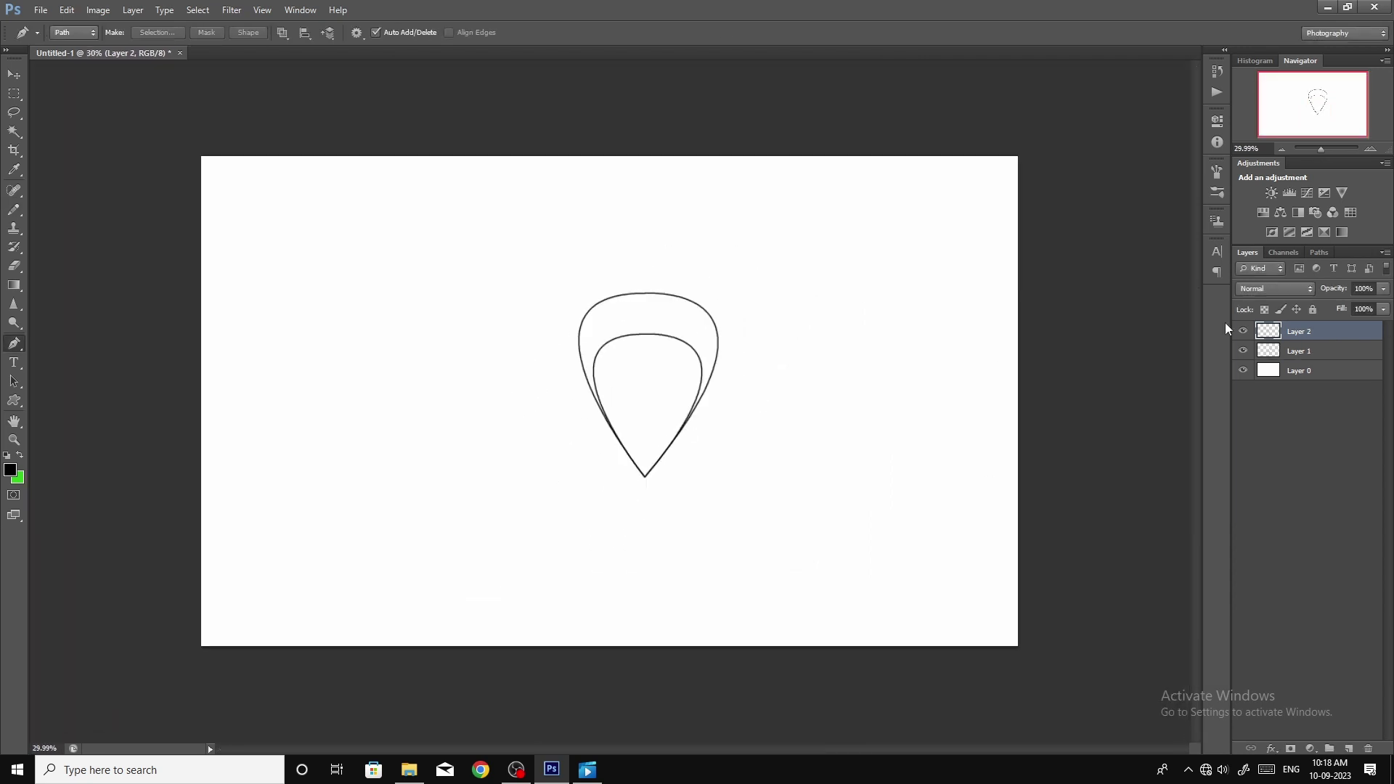
# - Merge the two petal layers into one double petal and move it up
pyautogui.click(1243, 352)
pyautogui.click(1325, 352)
pyautogui.hotkey('ctrl', 'e')
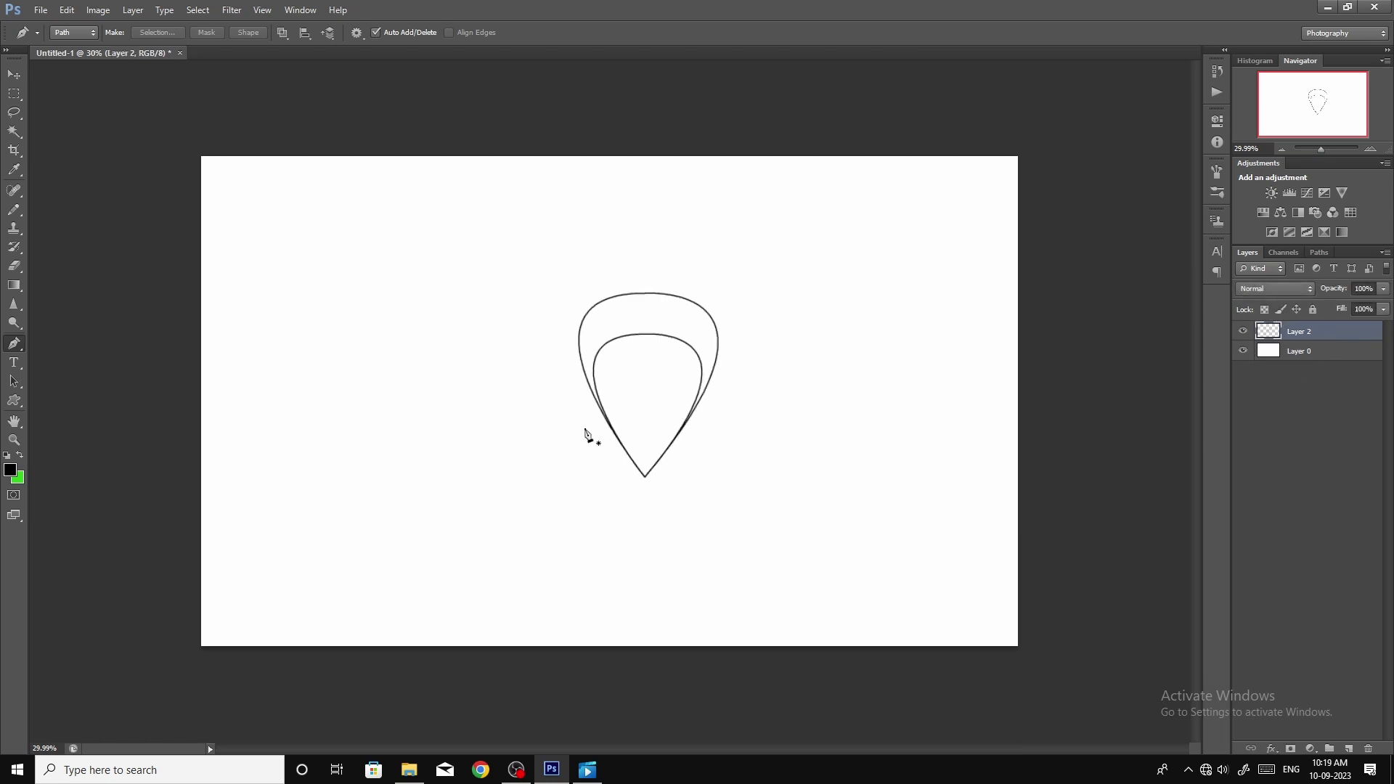
pyautogui.scroll(1, 585, 429)
pyautogui.hotkey('ctrl', 't')
pyautogui.moveTo(682, 373); pyautogui.dragTo(681, 329)
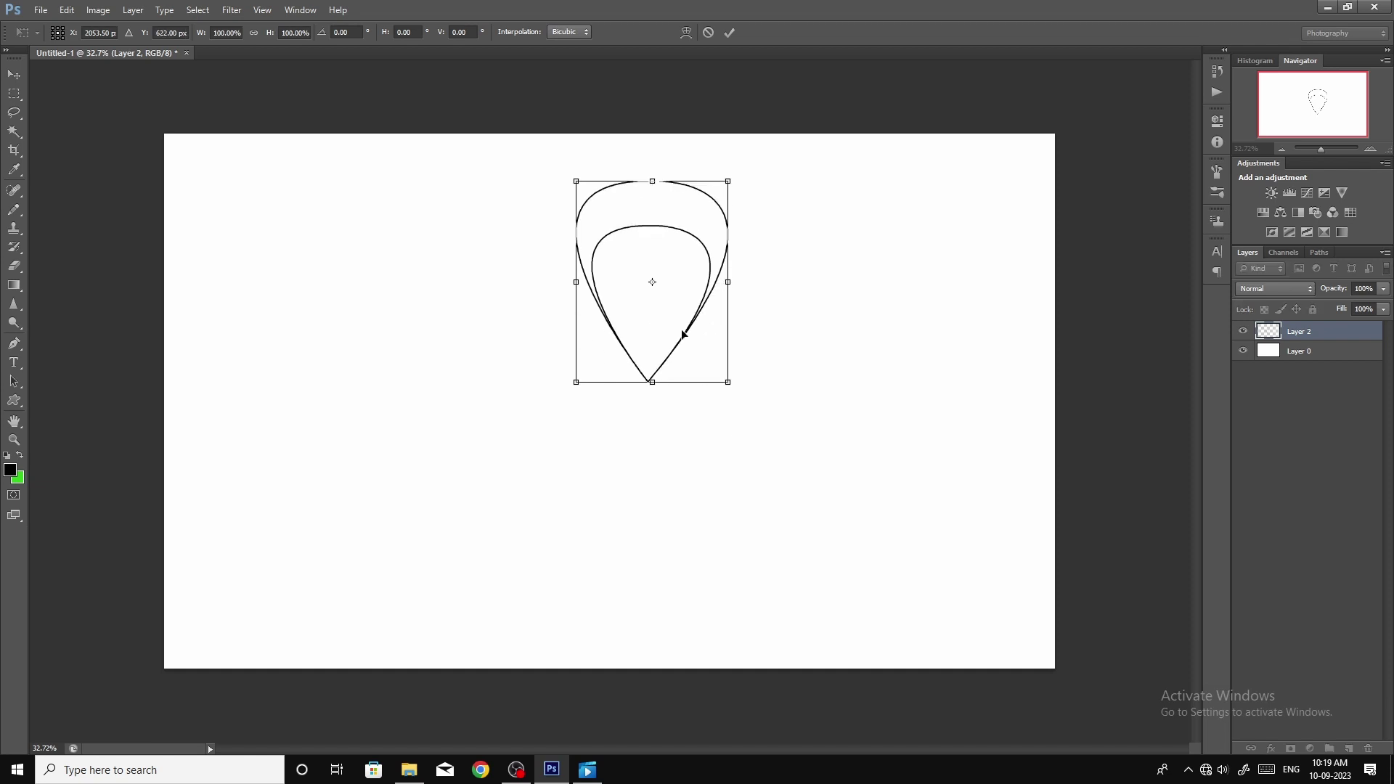
pyautogui.press('Return')
pyautogui.press('p')
# - Duplicate the double petal rotated 30° around its bottom tip, repeating to complete twelve petals
pyautogui.hotkey('ctrl', 'j')
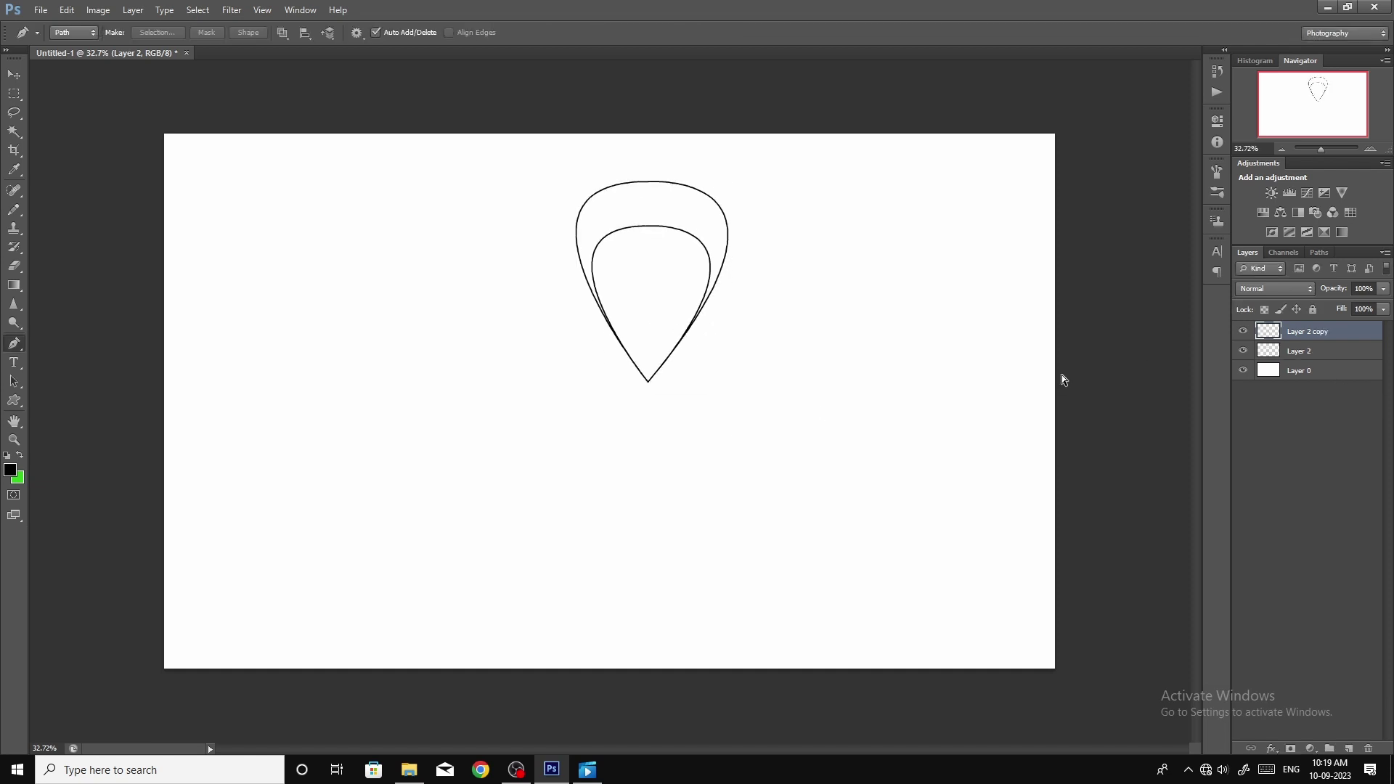
pyautogui.hotkey('ctrl', 't')
pyautogui.moveTo(665, 295); pyautogui.dragTo(652, 382)
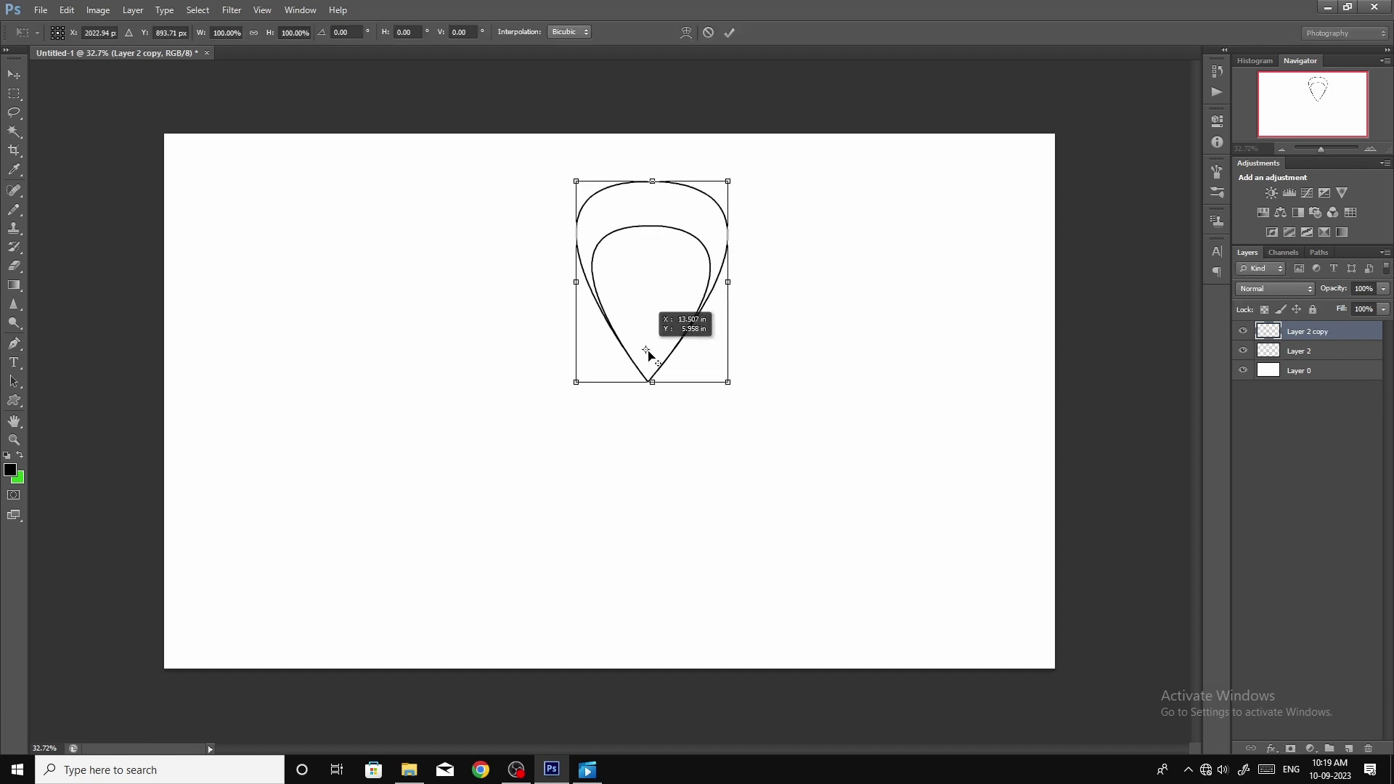
pyautogui.moveTo(678, 155); pyautogui.dragTo(795, 207)
pyautogui.moveTo(669, 191)
pyautogui.mouseDown()
pyautogui.moveTo(769, 190)
pyautogui.moveTo(753, 175)
pyautogui.mouseUp()
pyautogui.press('Return')
pyautogui.press('p')
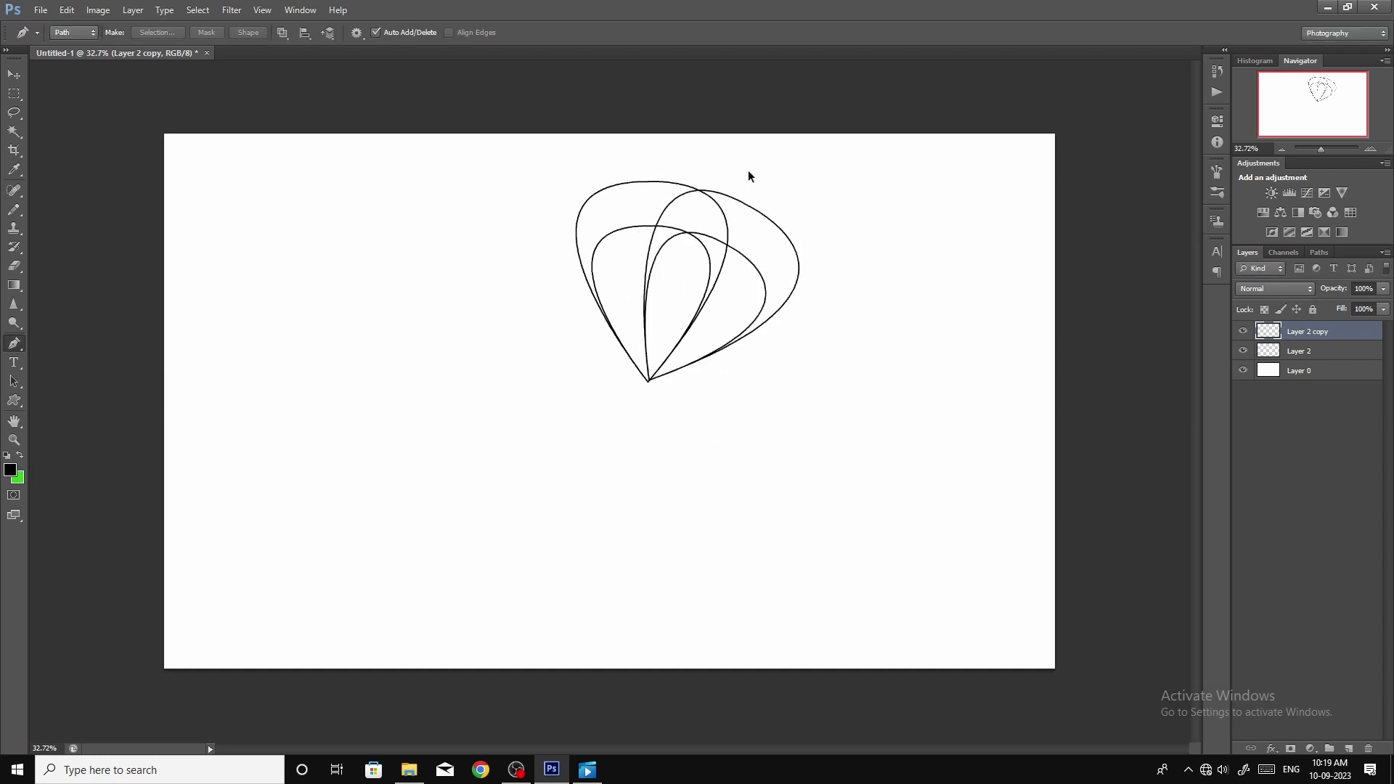
pyautogui.hotkey('ctrl', 'shift', 'alt', 't')
pyautogui.hotkey('ctrl', 'shift', 'alt', 't')
pyautogui.hotkey('ctrl', 'shift', 'alt', 't')
pyautogui.hotkey('ctrl', 'shift', 'alt', 't')
pyautogui.hotkey('ctrl', 'shift', 'alt', 't')
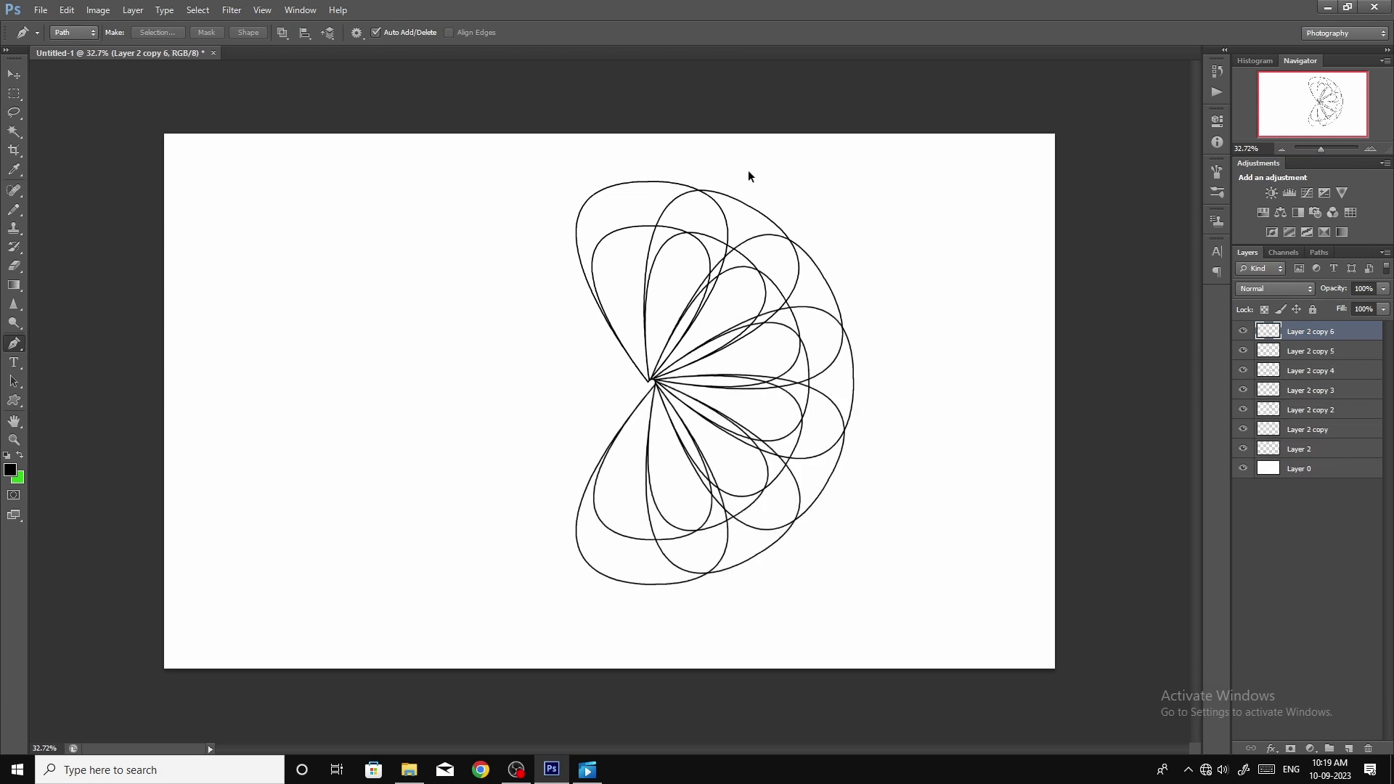
pyautogui.hotkey('ctrl', 'shift', 'alt', 't')
pyautogui.hotkey('ctrl', 'shift', 'alt', 't')
pyautogui.hotkey('ctrl', 'shift', 'alt', 't')
pyautogui.hotkey('ctrl', 'shift', 'alt', 't')
pyautogui.hotkey('ctrl', 'shift', 'alt', 't')
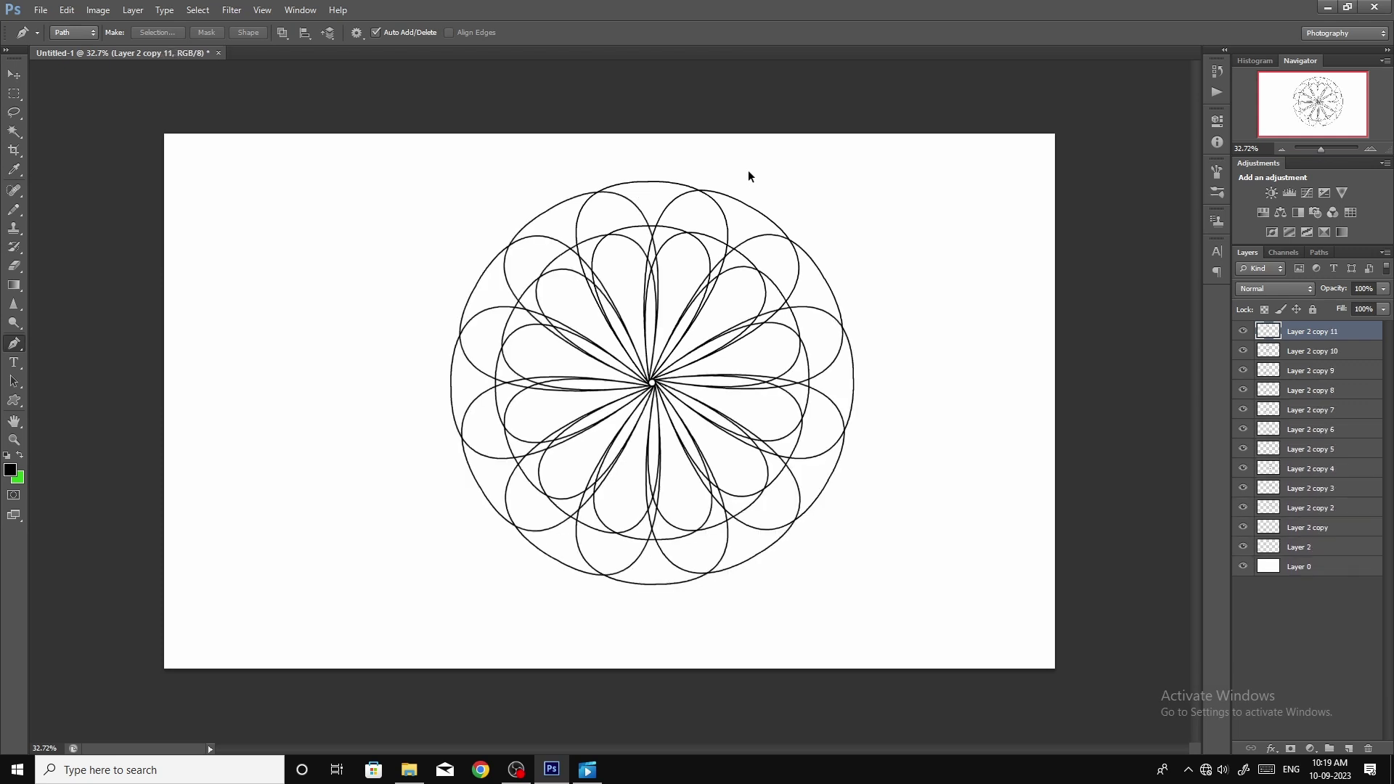
pyautogui.scroll(-2, 671, 445)
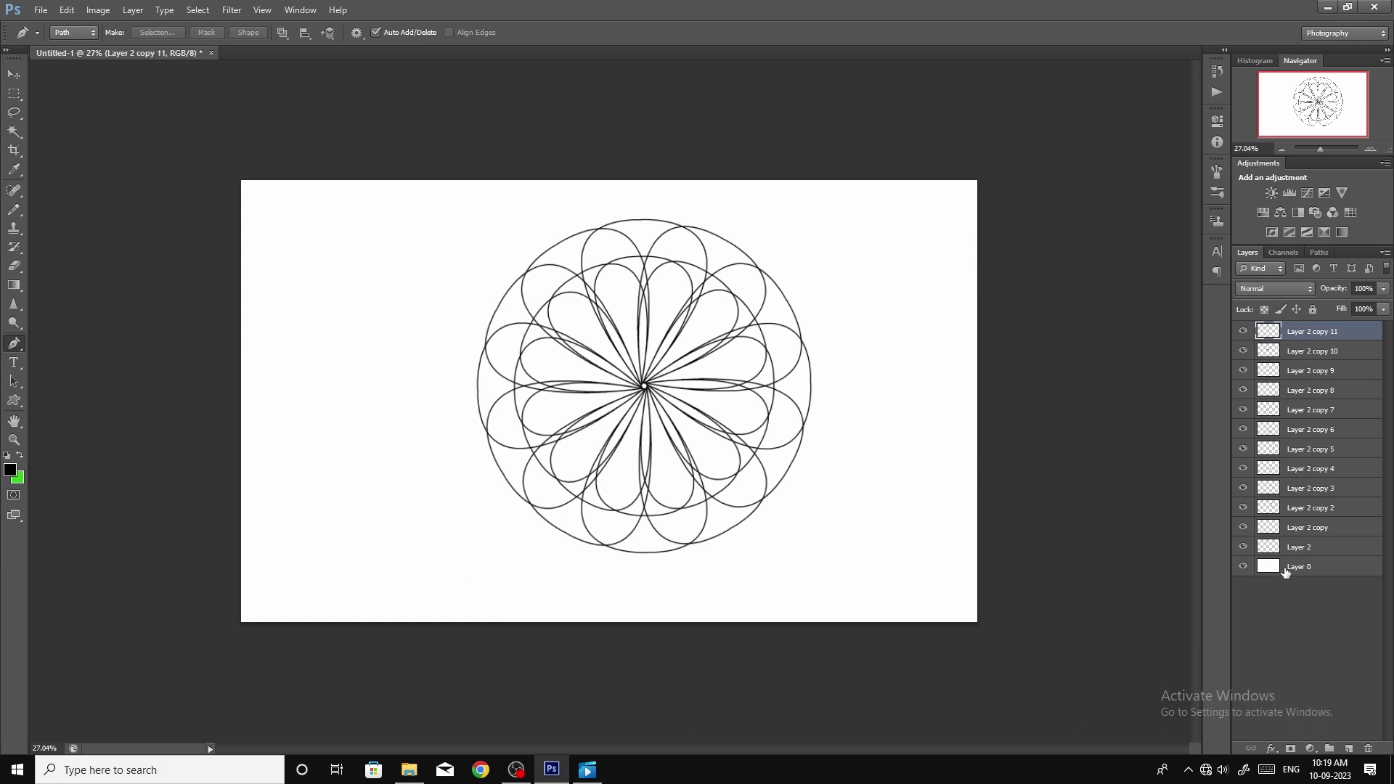
# - Group the twelve petal layers into Group 1 and make the canvas 30 inches tall
pyautogui.keyDown('shift'); pyautogui.click(1298, 549); pyautogui.keyUp('shift')
pyautogui.hotkey('ctrl', 'g')
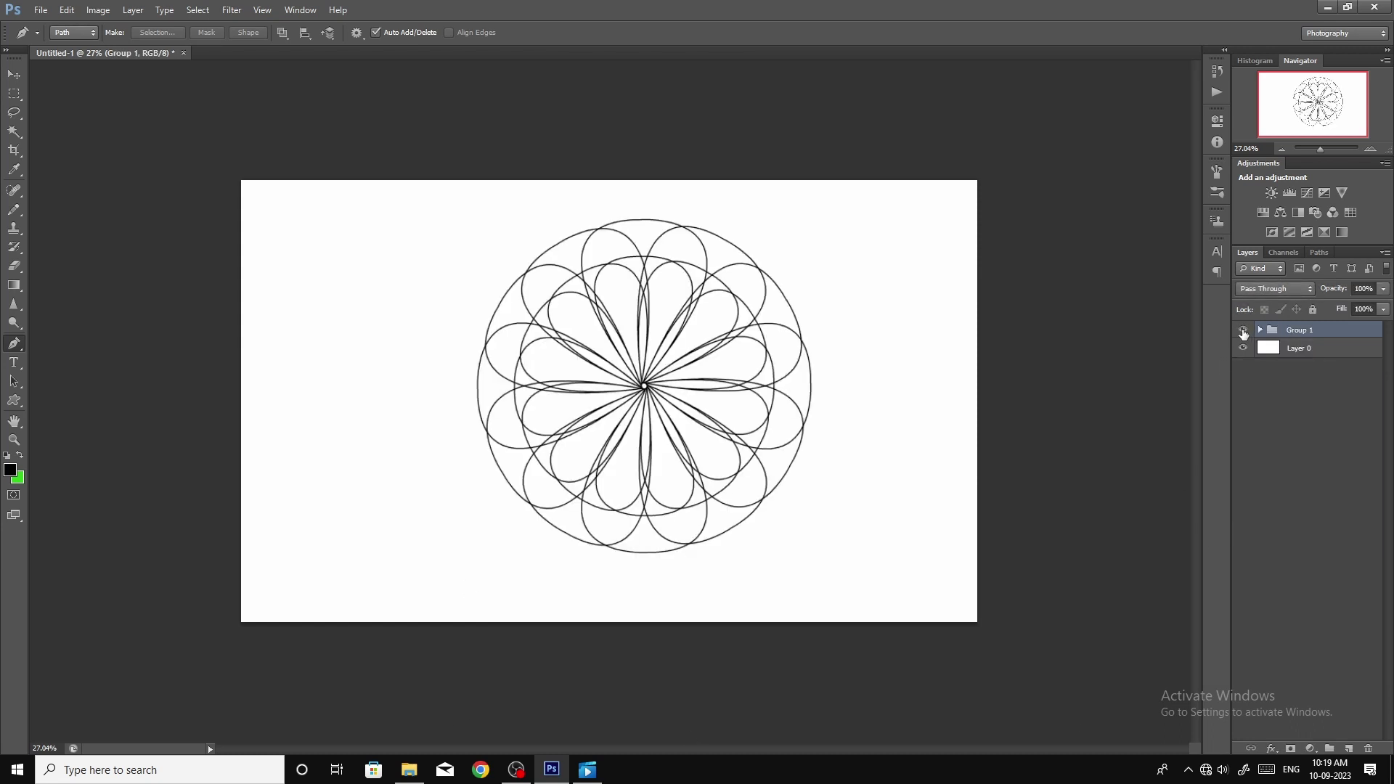
pyautogui.hotkey('ctrl', 'alt', 'c')
pyautogui.write('30')
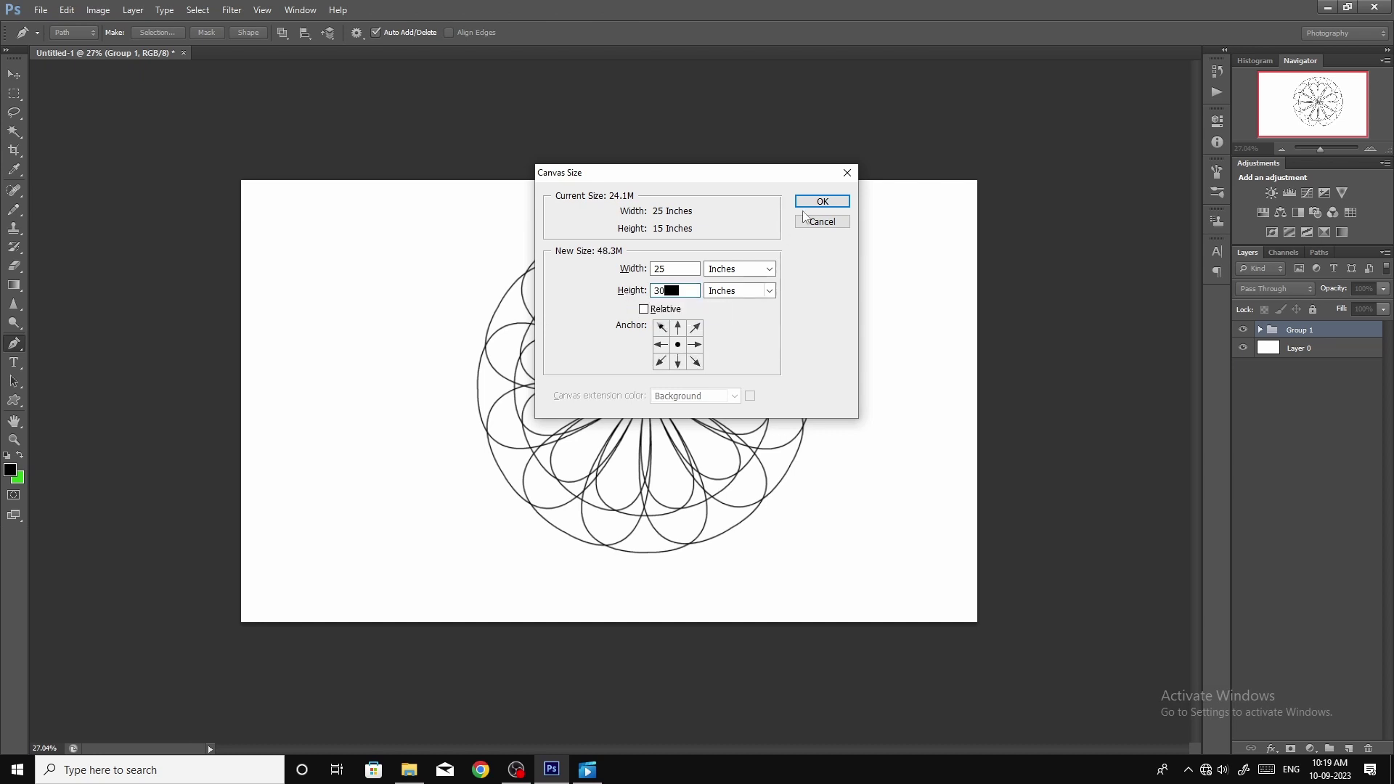
pyautogui.click(805, 204)
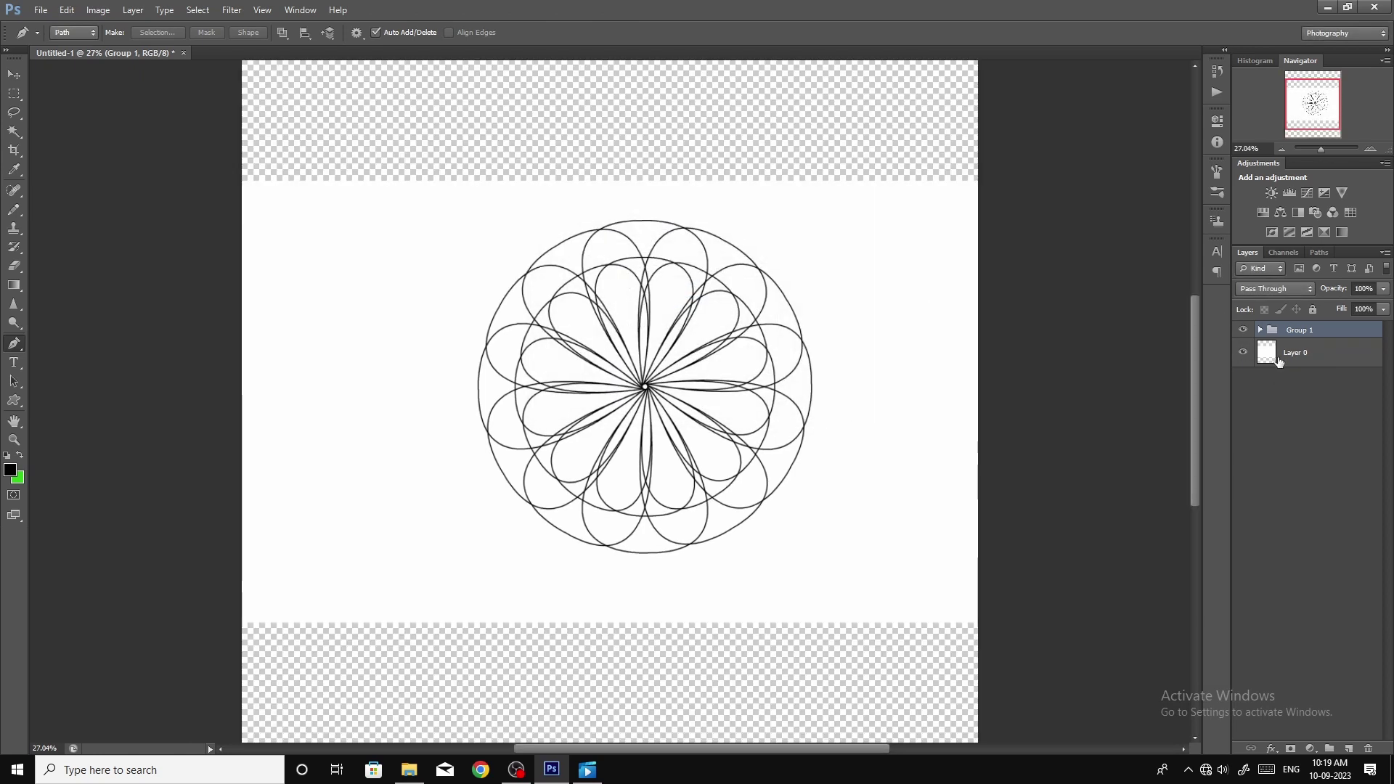
# - Fill the transparent strips white and move the mandala group toward the top-left
pyautogui.press('i')
pyautogui.hotkey('alt', 'BackSpace')
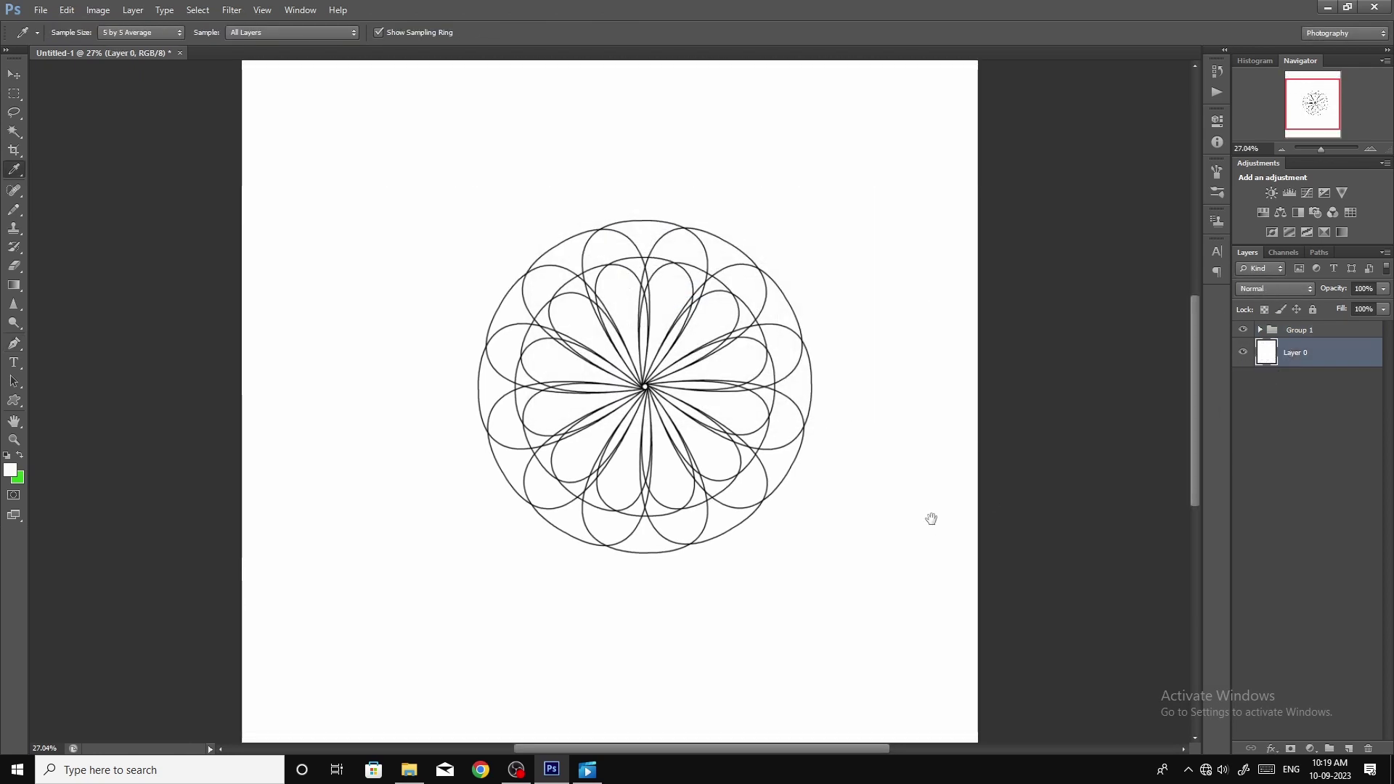
pyautogui.scroll(-2, 620, 534)
pyautogui.click(1299, 337)
pyautogui.hotkey('ctrl', 't')
pyautogui.scroll(-1, 723, 426)
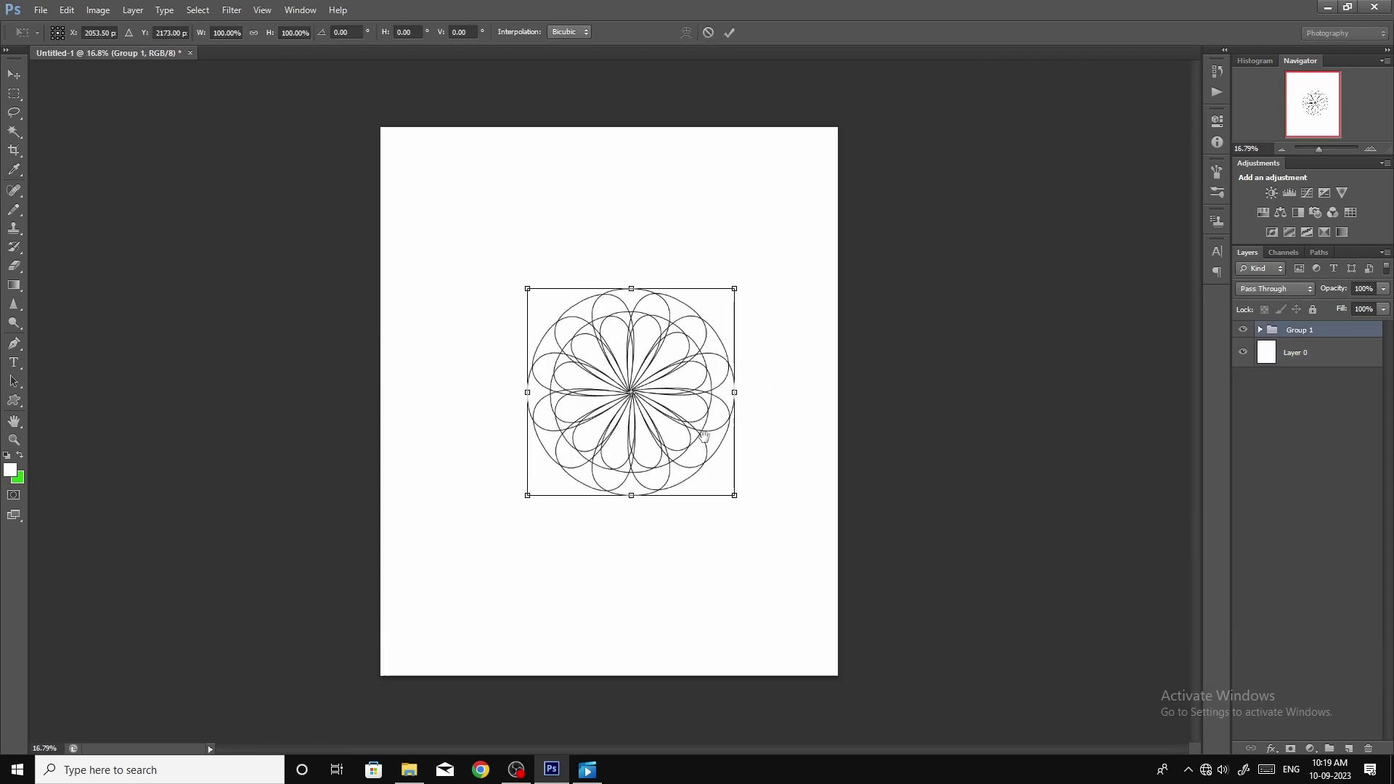
pyautogui.moveTo(736, 439); pyautogui.dragTo(594, 319)
pyautogui.press('Return')
# - Duplicate the mandala group and merge the copy into a single layer
pyautogui.scroll(3, 587, 312)
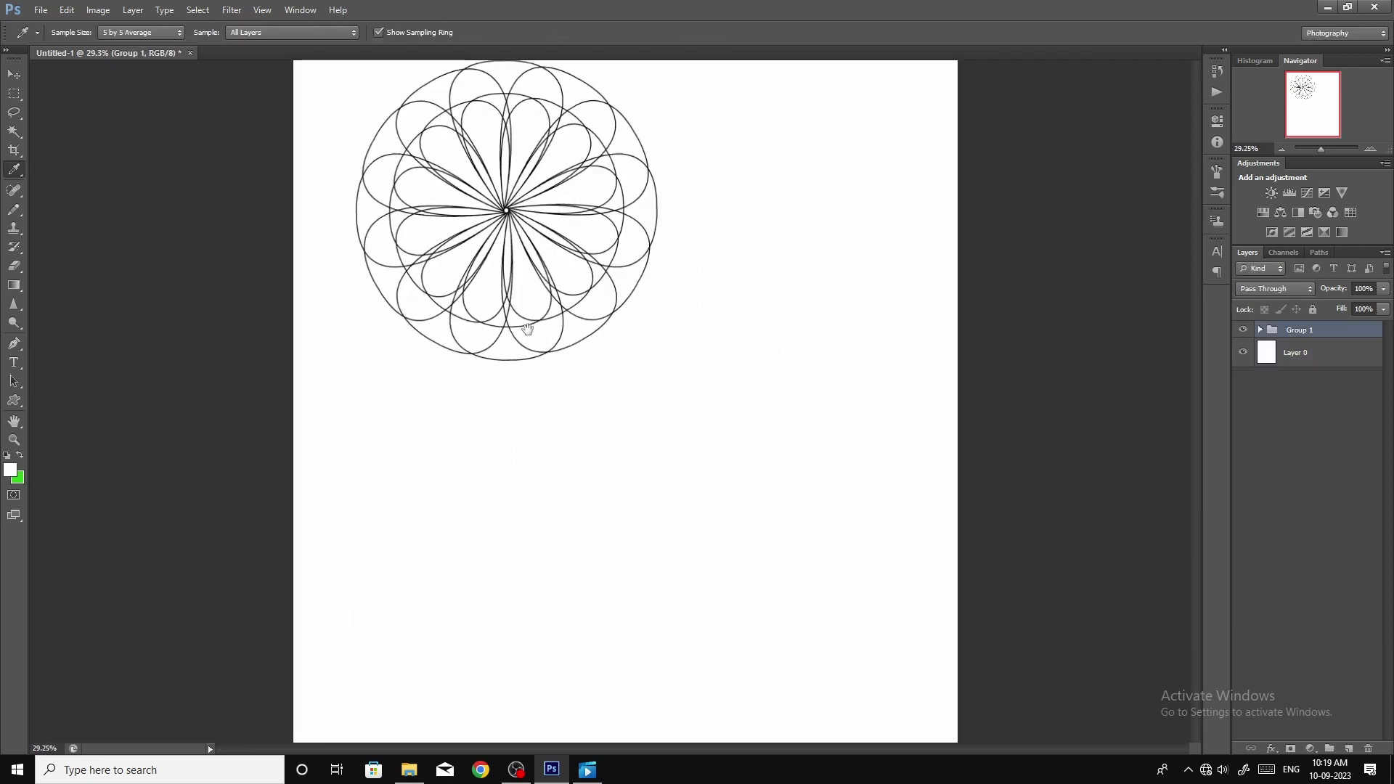
pyautogui.scroll(3, 587, 312)
pyautogui.moveTo(508, 228); pyautogui.dragTo(545, 461)
pyautogui.scroll(-3, 544, 461)
pyautogui.scroll(1, 557, 479)
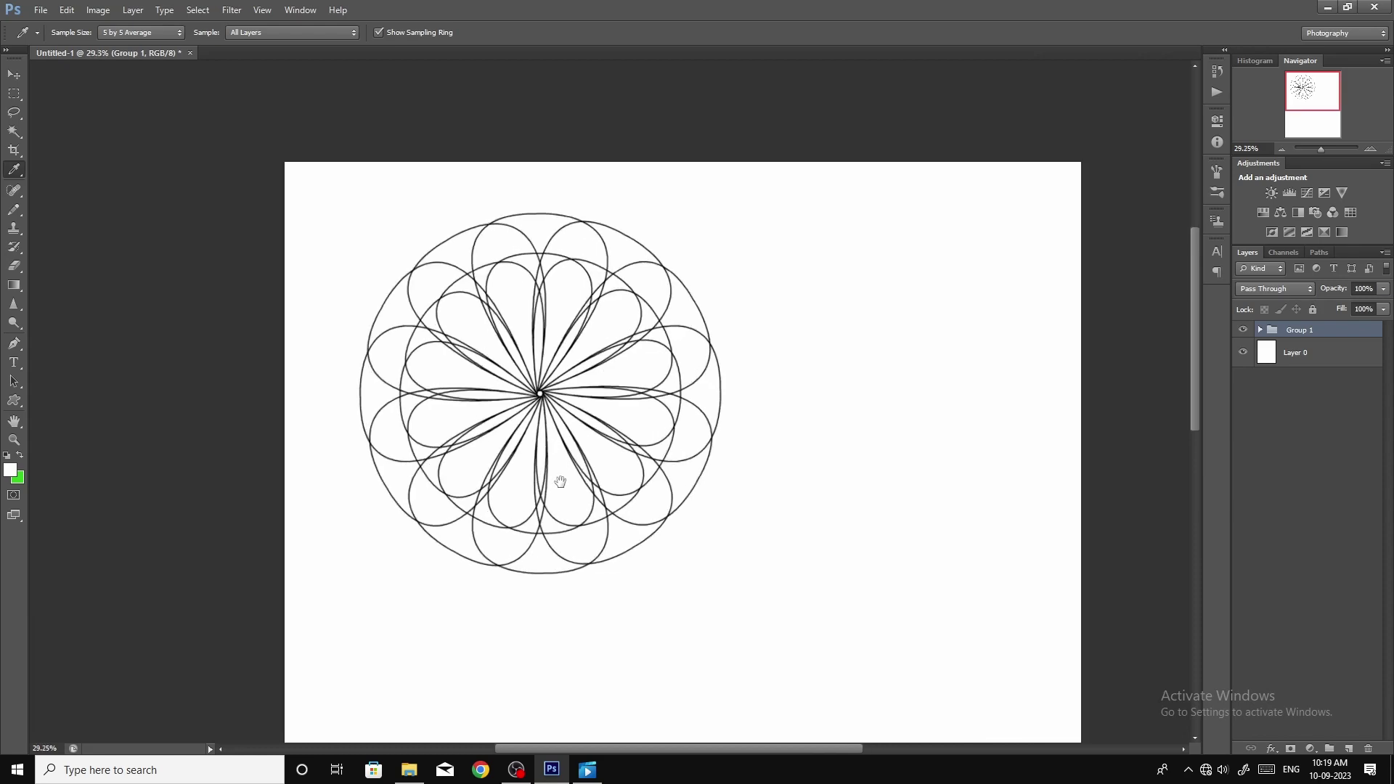
pyautogui.scroll(1, 604, 382)
pyautogui.hotkey('ctrl', 'j')
pyautogui.scroll(-1, 544, 450)
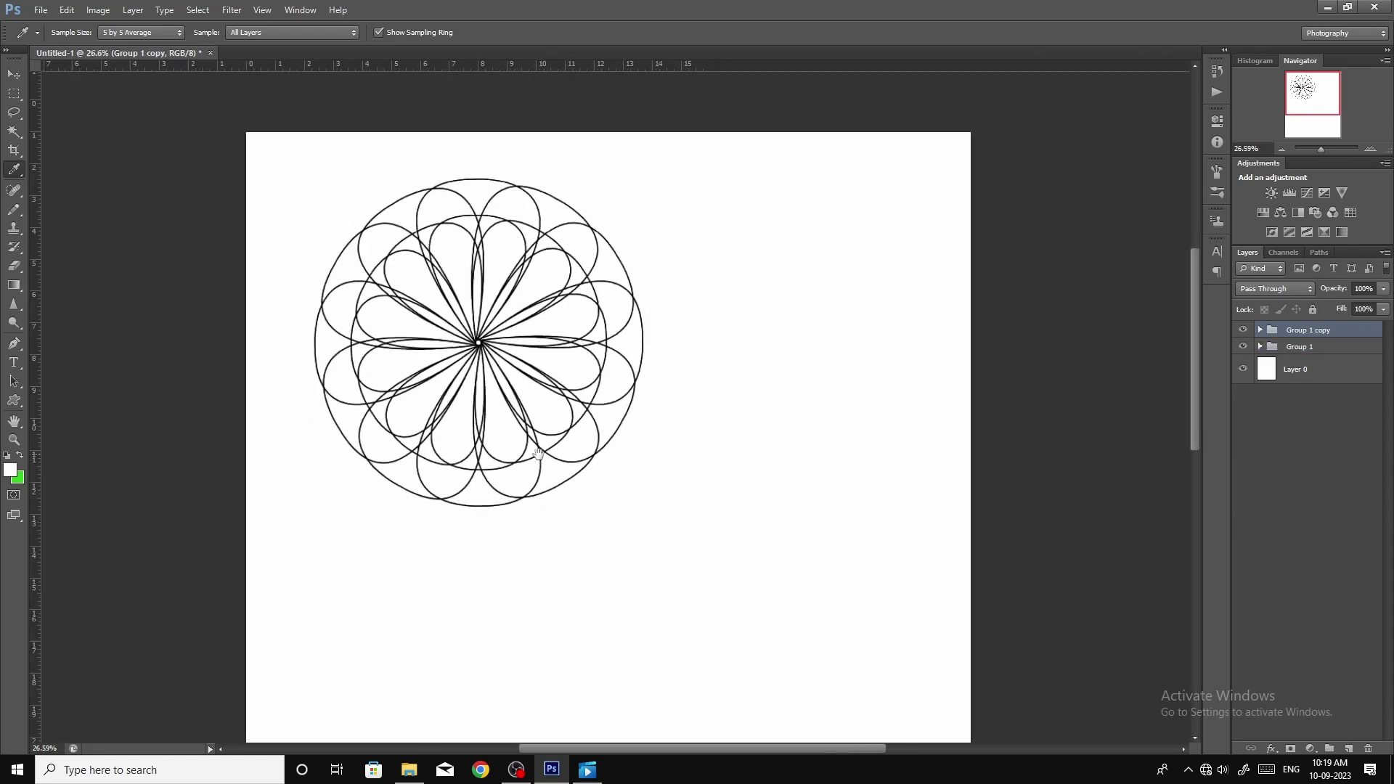
pyautogui.scroll(-1, 544, 451)
pyautogui.hotkey('ctrl', 'e')
# - Shrink the mandala copy to about 64% and shift it up and right
pyautogui.hotkey('ctrl', 't')
pyautogui.moveTo(540, 435)
pyautogui.mouseDown()
pyautogui.moveTo(727, 592)
pyautogui.moveTo(762, 589)
pyautogui.moveTo(734, 462)
pyautogui.mouseUp()
pyautogui.scroll(-2, 656, 538)
pyautogui.scroll(1, 737, 589)
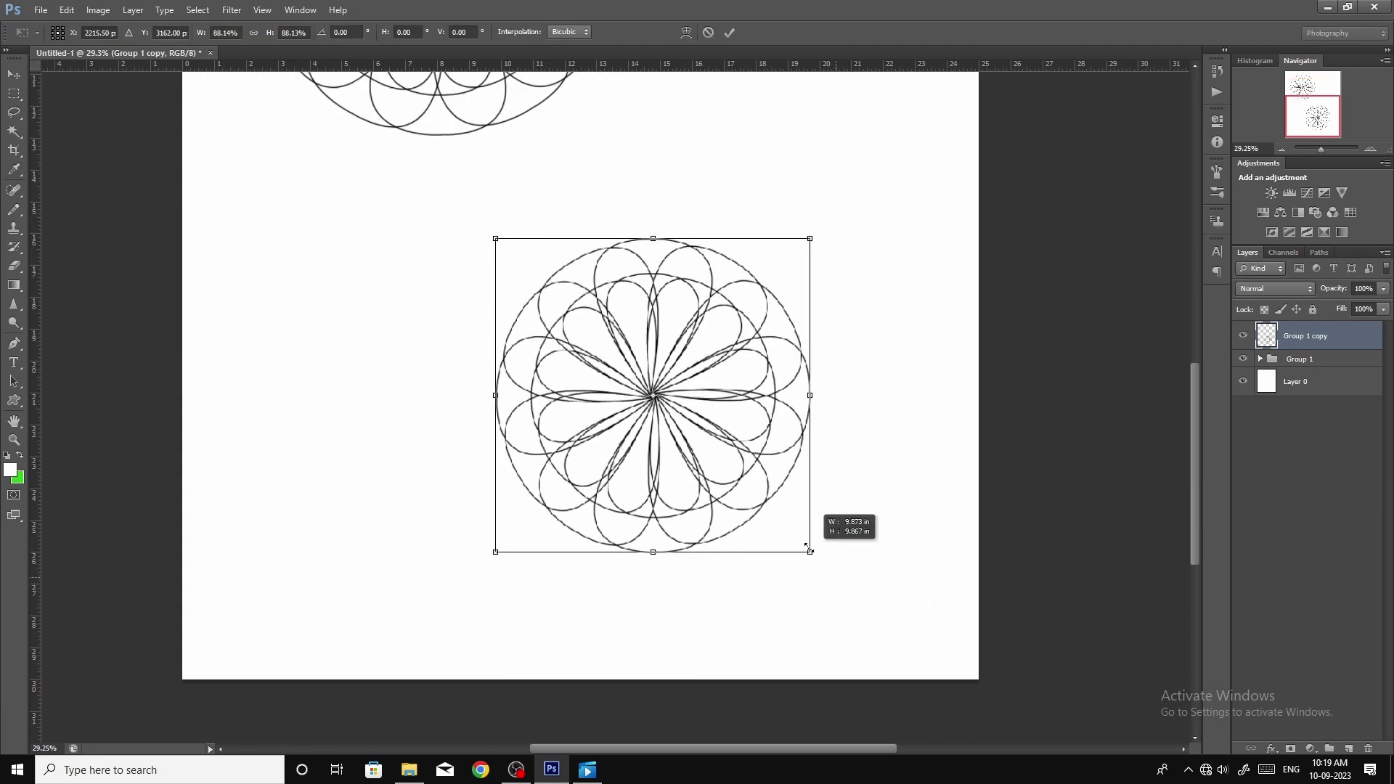
pyautogui.moveTo(831, 575); pyautogui.dragTo(767, 506)
pyautogui.scroll(3, 699, 622)
pyautogui.moveTo(699, 622); pyautogui.dragTo(759, 531)
pyautogui.press('Return')
pyautogui.press('i')
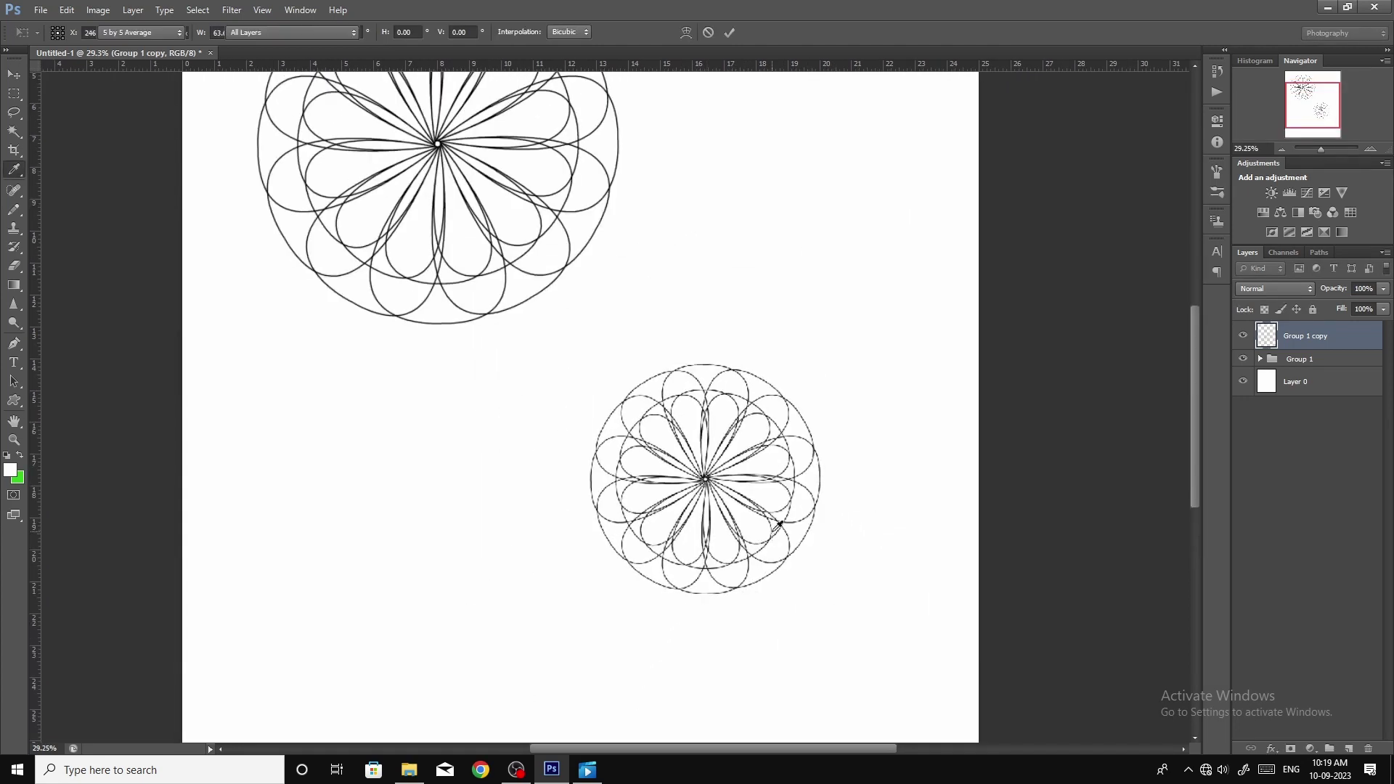
pyautogui.scroll(1, 773, 537)
# - Add a duplicate of the small mandala rotated 90° counter-clockwise plus slightly, then merge them
pyautogui.hotkey('ctrl', 'j')
pyautogui.hotkey('ctrl', 't')
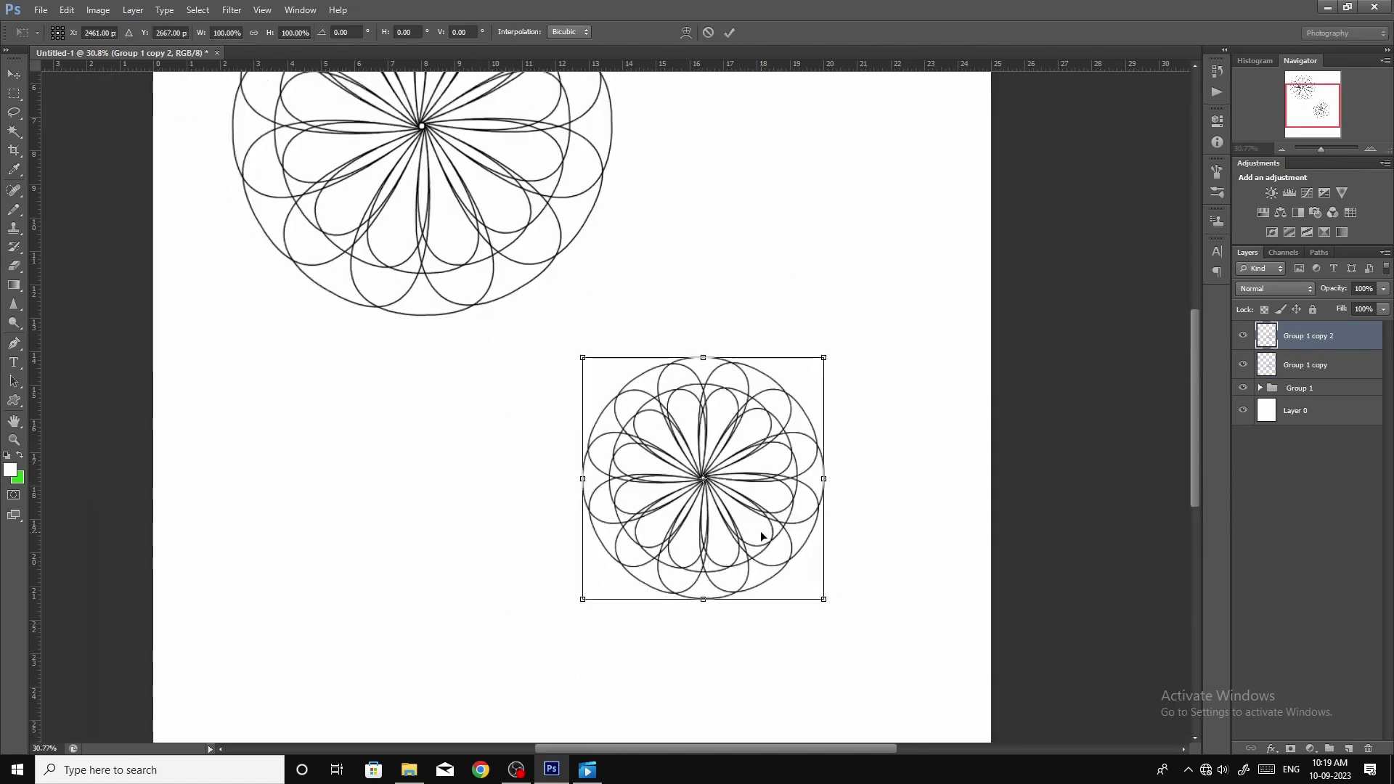
pyautogui.rightClick(761, 534)
pyautogui.click(817, 484)
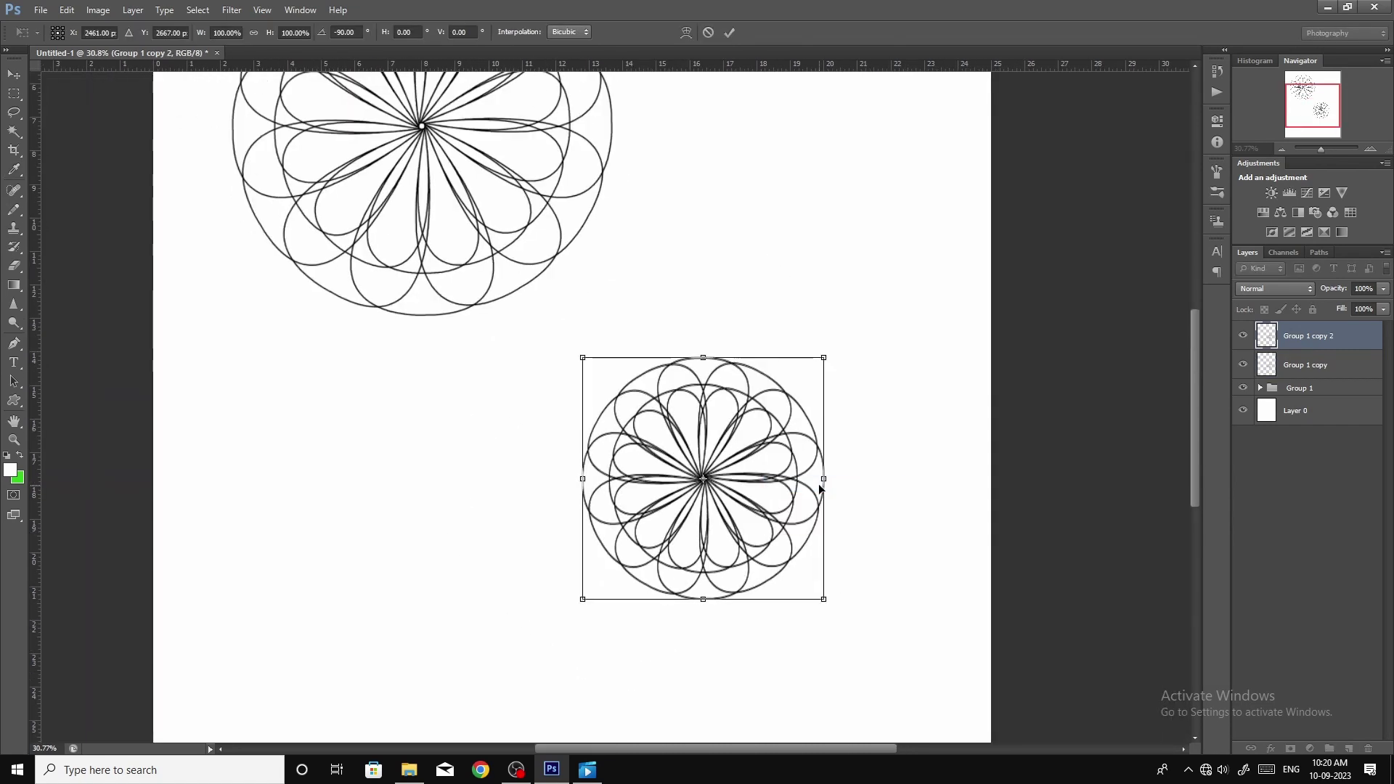
pyautogui.scroll(1, 817, 484)
pyautogui.moveTo(860, 287); pyautogui.dragTo(883, 307)
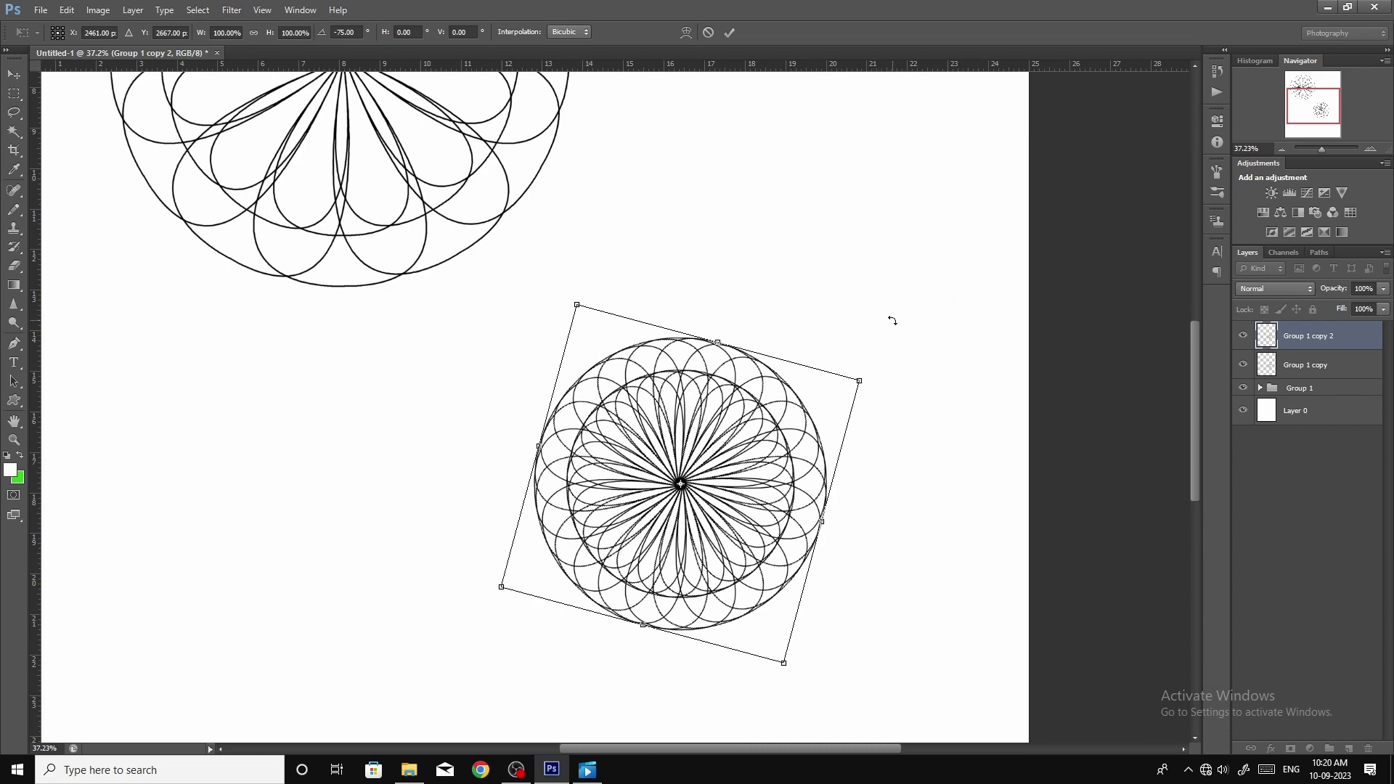
pyautogui.press('Return')
pyautogui.scroll(-1, 660, 472)
pyautogui.scroll(-1, 660, 472)
pyautogui.press('Delete')
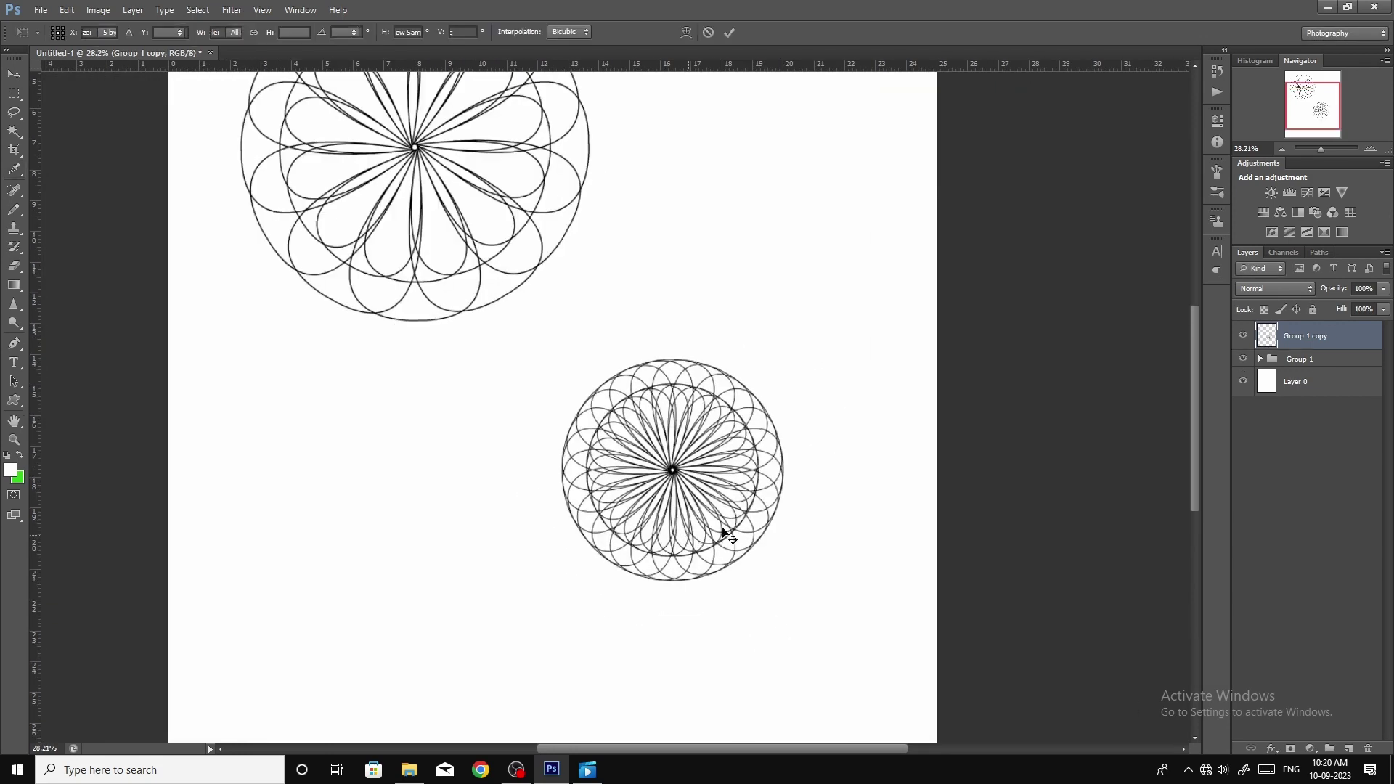
# - Move the combined small mandala up beside the large one
pyautogui.hotkey('ctrl', 't')
pyautogui.scroll(-1, 726, 535)
pyautogui.moveTo(722, 508); pyautogui.dragTo(797, 278)
pyautogui.press('Return')
pyautogui.scroll(2, 798, 277)
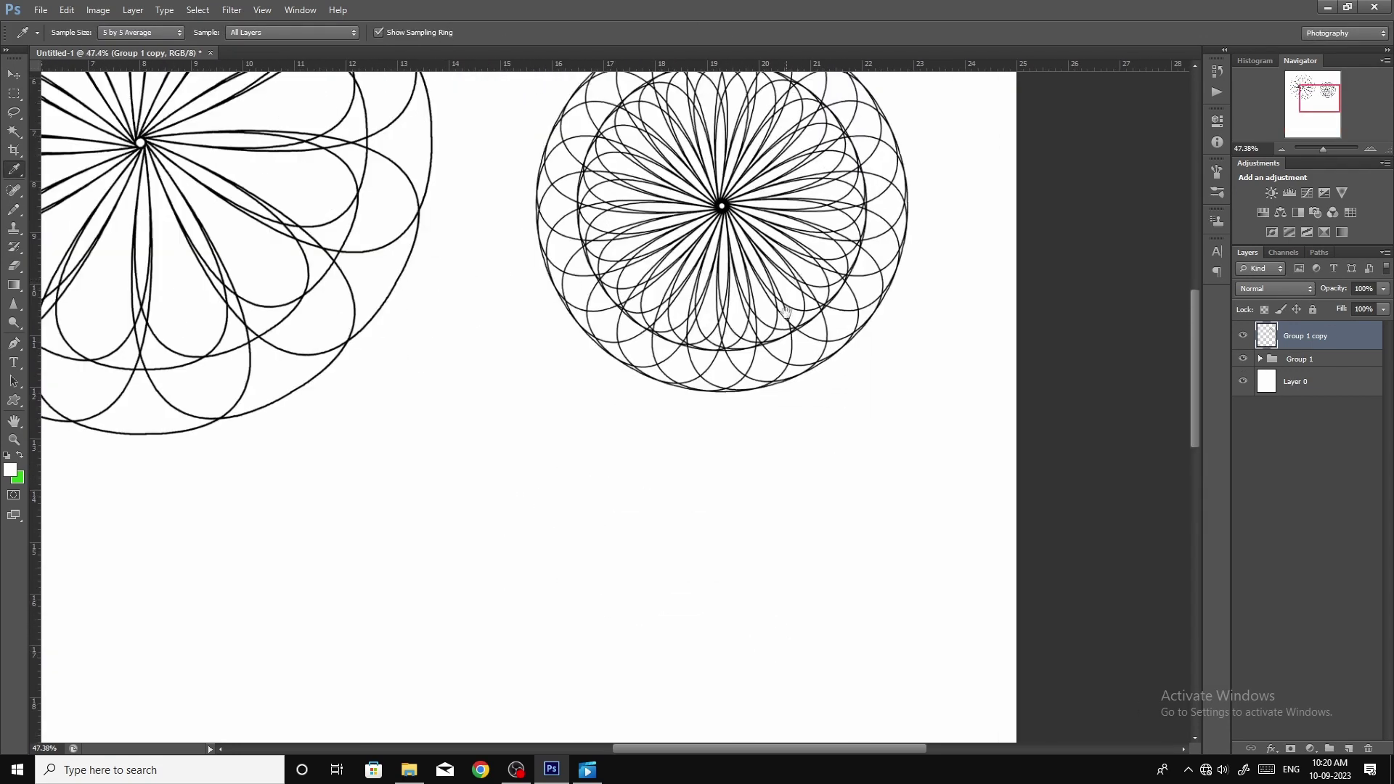
pyautogui.scroll(4, 797, 277)
pyautogui.scroll(-2, 753, 427)
pyautogui.scroll(-3, 752, 427)
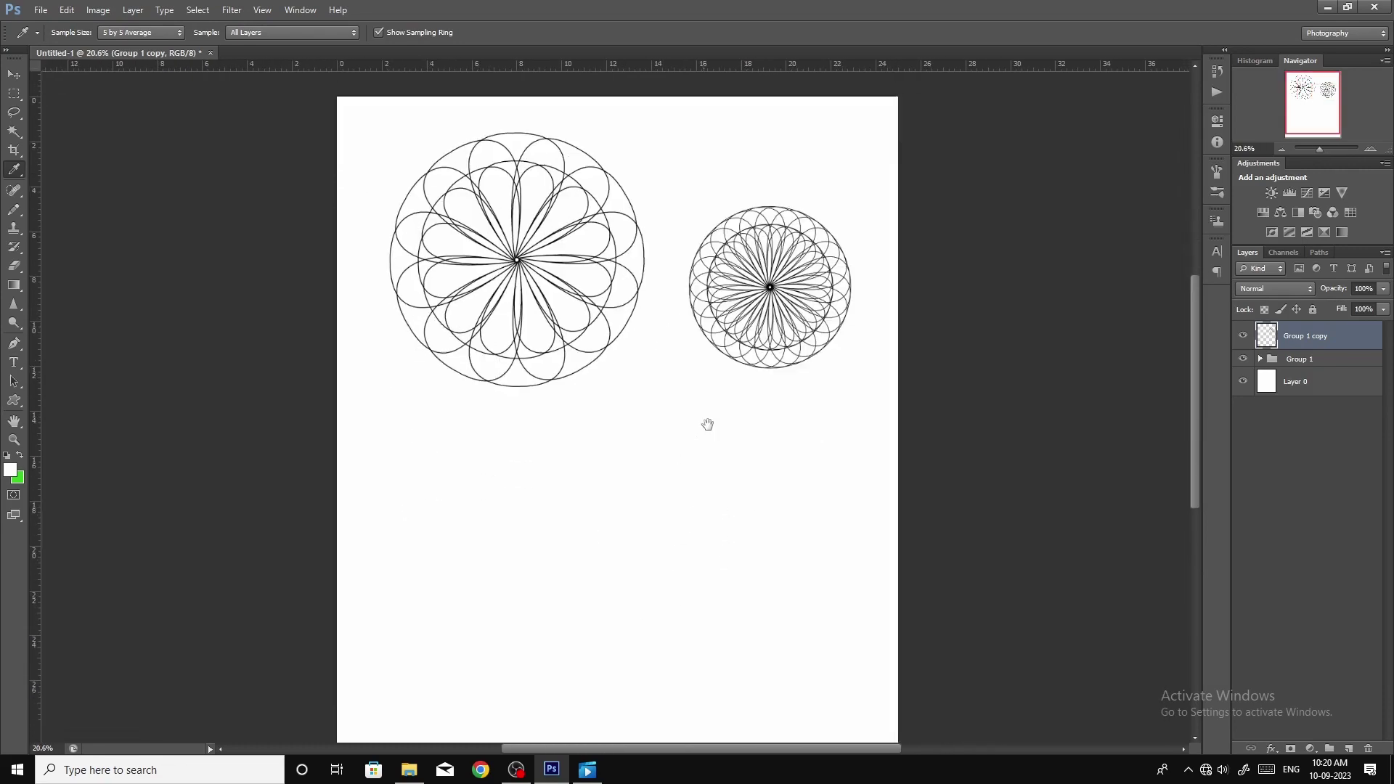
# - Draw a closed teardrop petal path with a corner top anchor below the mandalas
pyautogui.press('p')
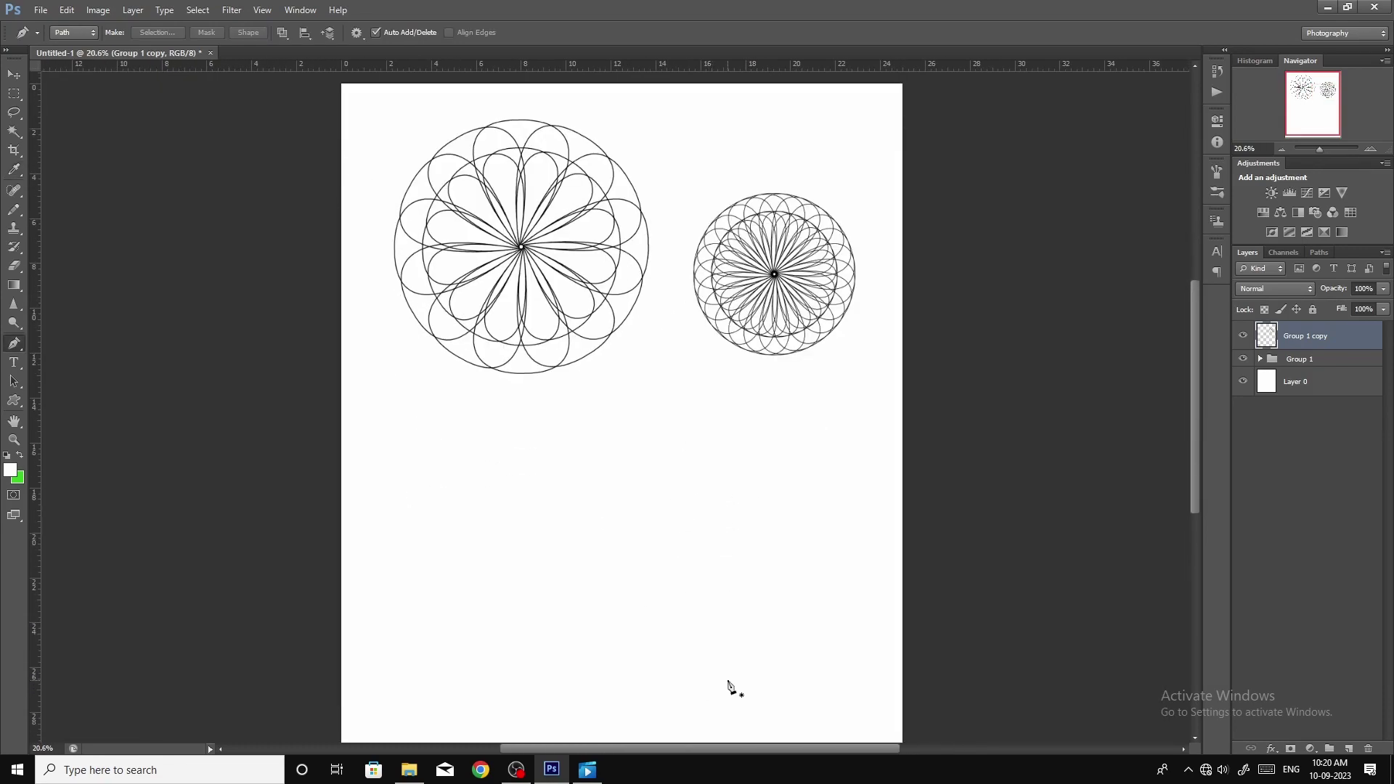
pyautogui.scroll(-1, 700, 504)
pyautogui.scroll(2, 588, 564)
pyautogui.moveTo(588, 564); pyautogui.dragTo(649, 471)
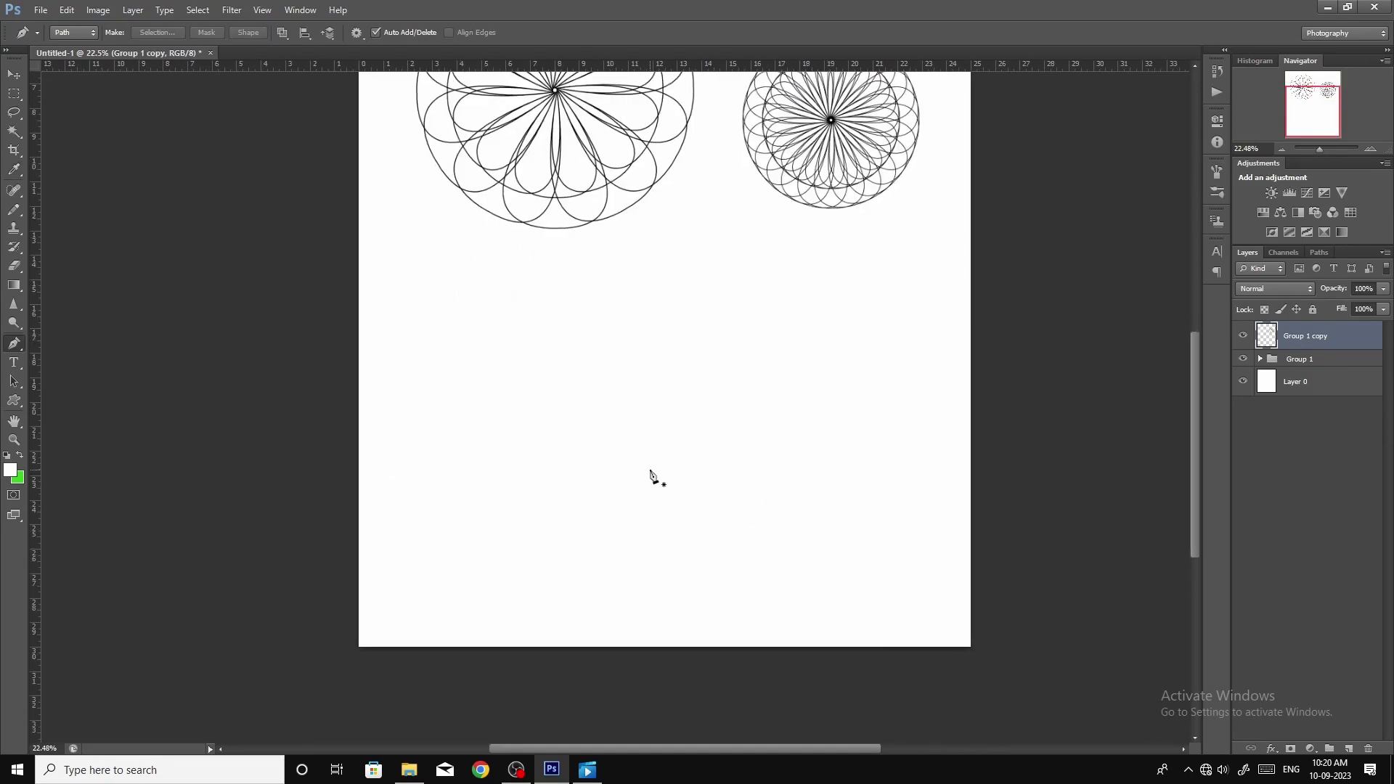
pyautogui.scroll(1, 697, 464)
pyautogui.scroll(2, 671, 508)
pyautogui.click(658, 642)
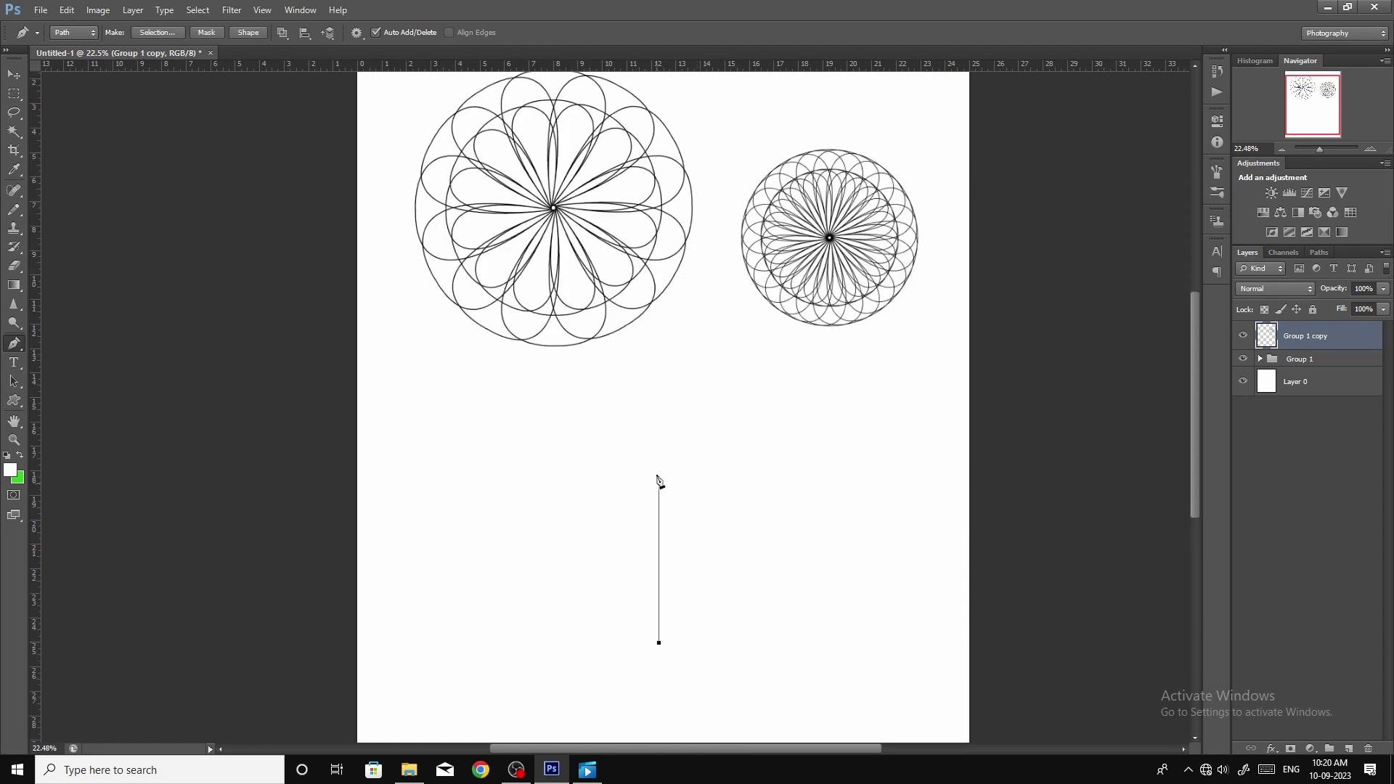
pyautogui.moveTo(659, 457); pyautogui.dragTo(791, 446)
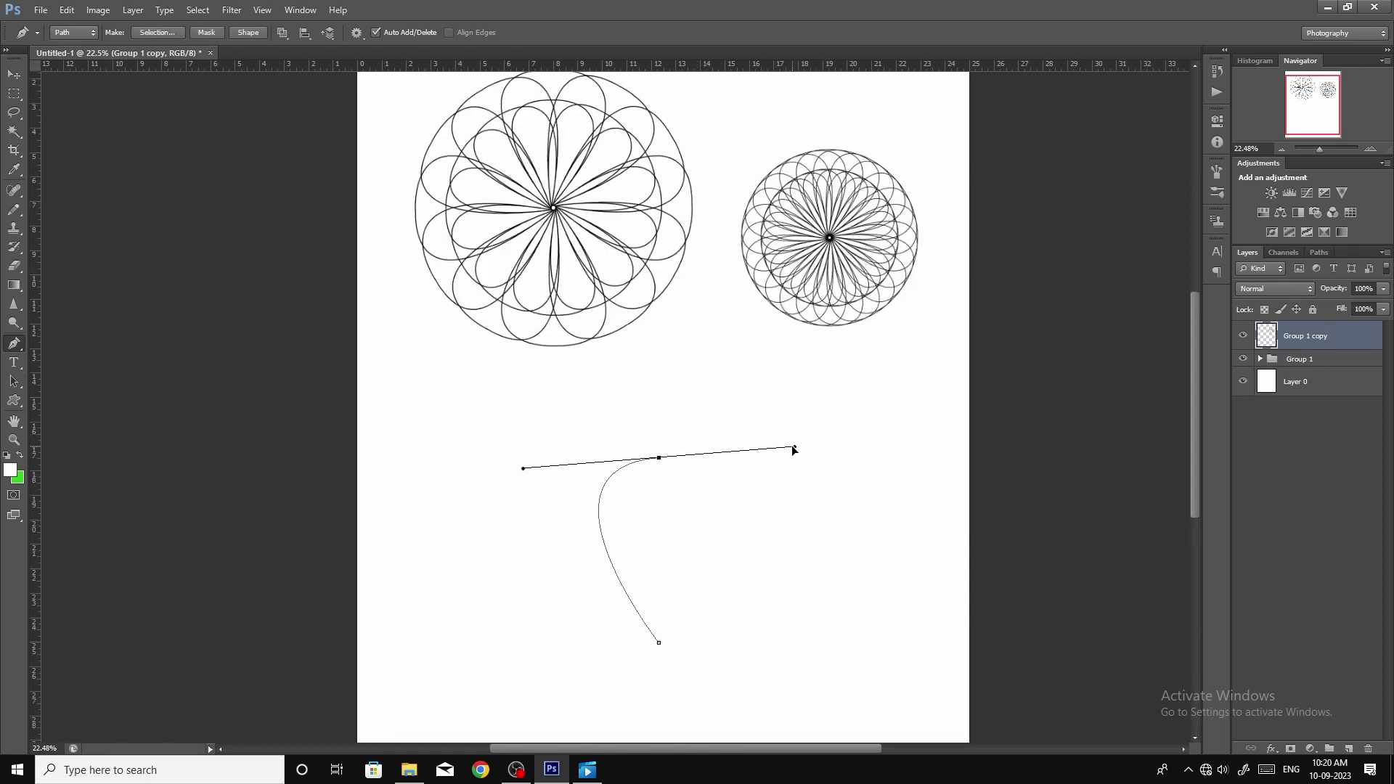
pyautogui.moveTo(658, 457); pyautogui.dragTo(666, 501)
pyautogui.moveTo(655, 646)
pyautogui.mouseDown()
pyautogui.moveTo(534, 590)
pyautogui.moveTo(524, 599)
pyautogui.mouseUp()
pyautogui.moveTo(641, 406); pyautogui.dragTo(650, 515)
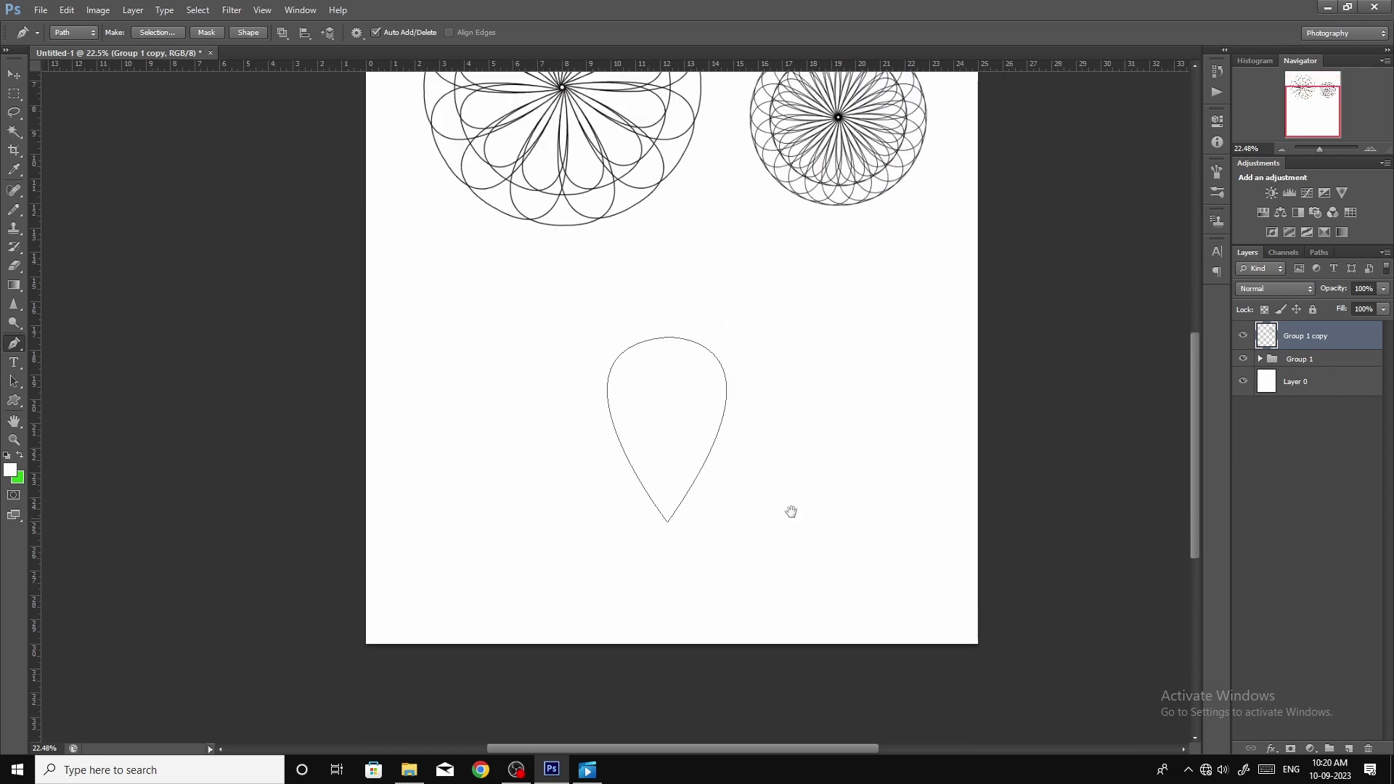
# - Add a new layer for the petal and set the foreground colour to #000000
pyautogui.hotkey('ctrl', 'shift', 'alt', 'n')
pyautogui.scroll(3, 739, 529)
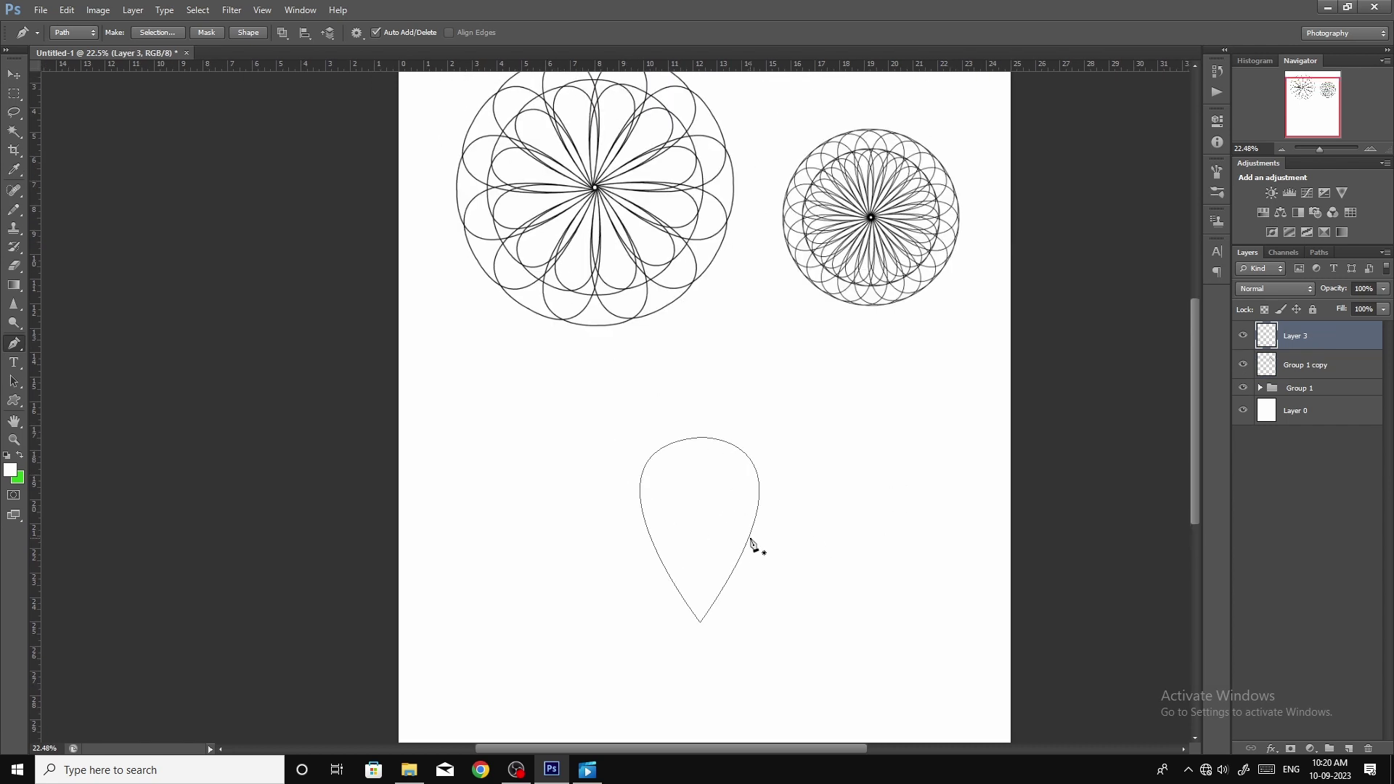
pyautogui.press('b')
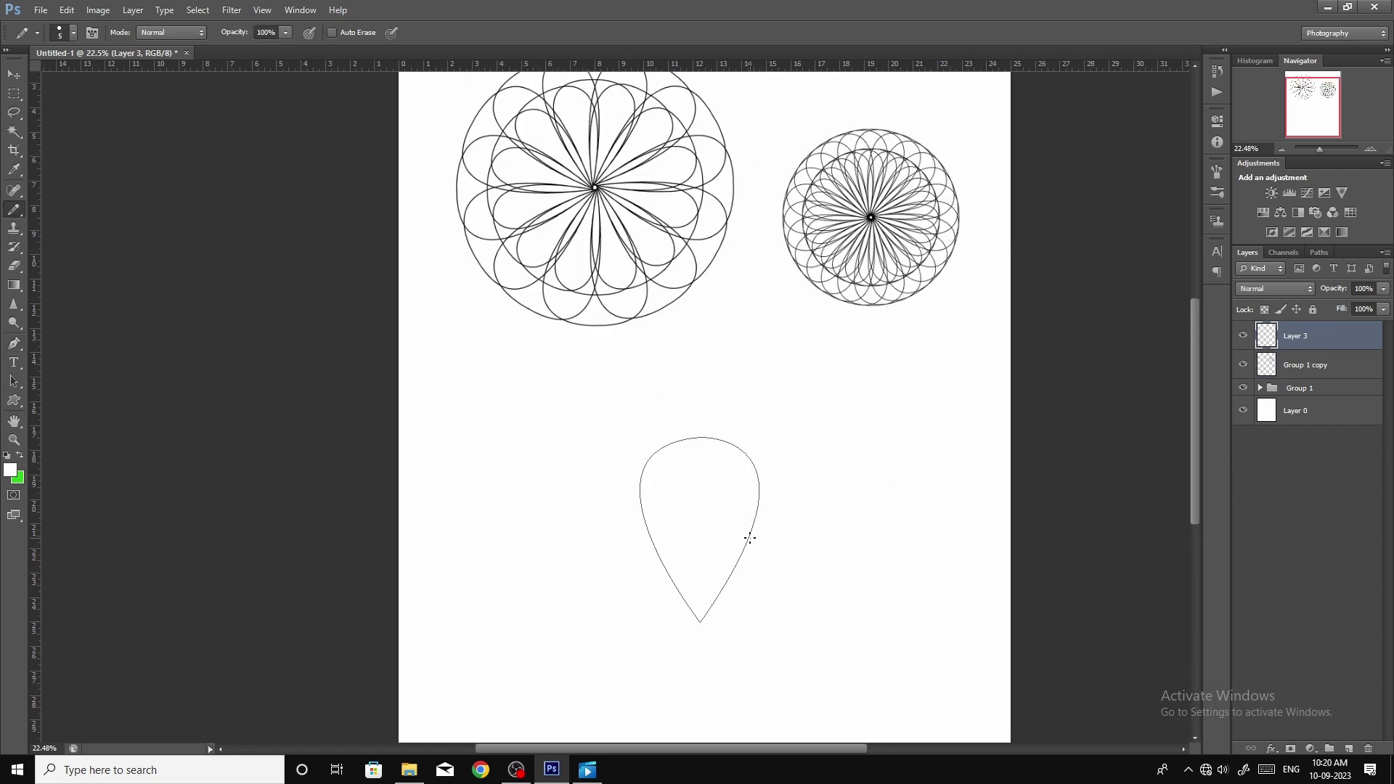
pyautogui.press('p')
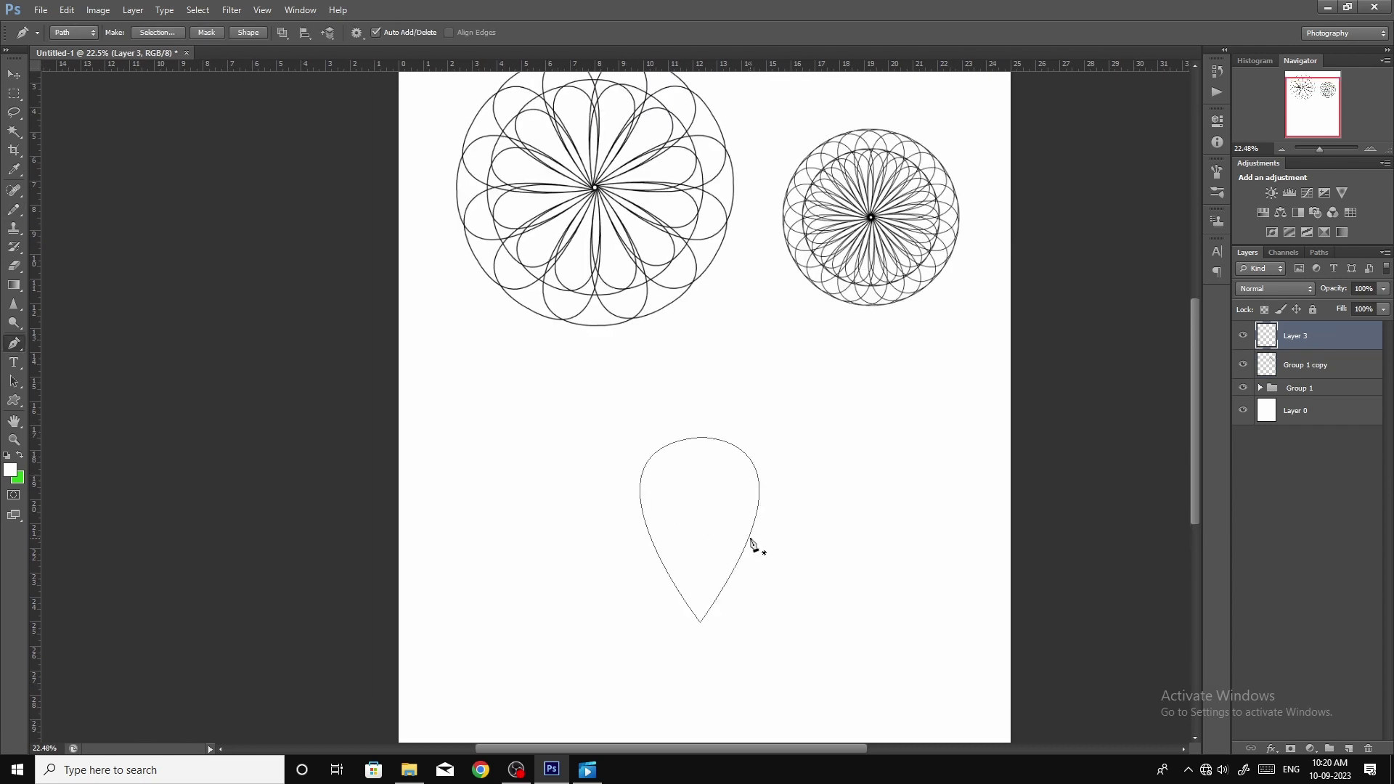
pyautogui.press('b')
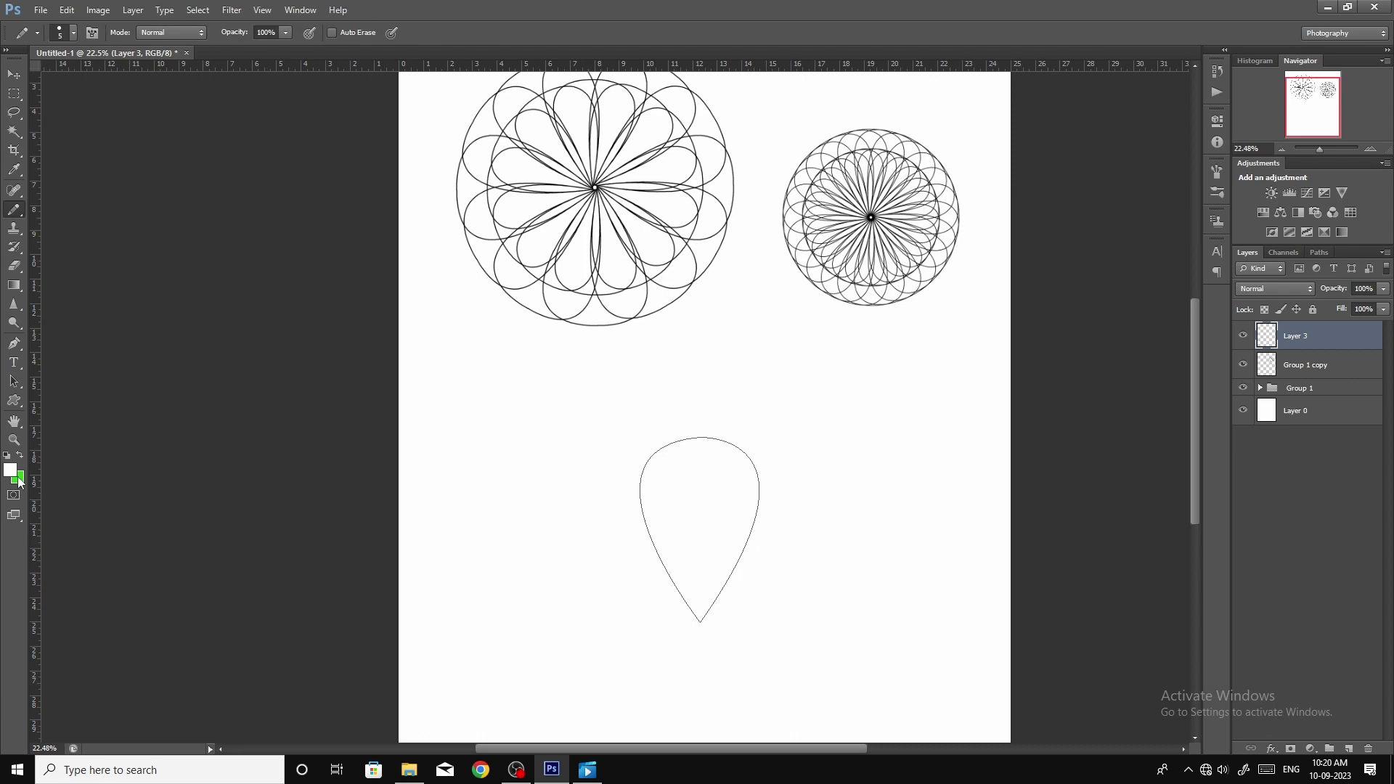
pyautogui.click(10, 470)
pyautogui.write('000000')
pyautogui.press('Return')
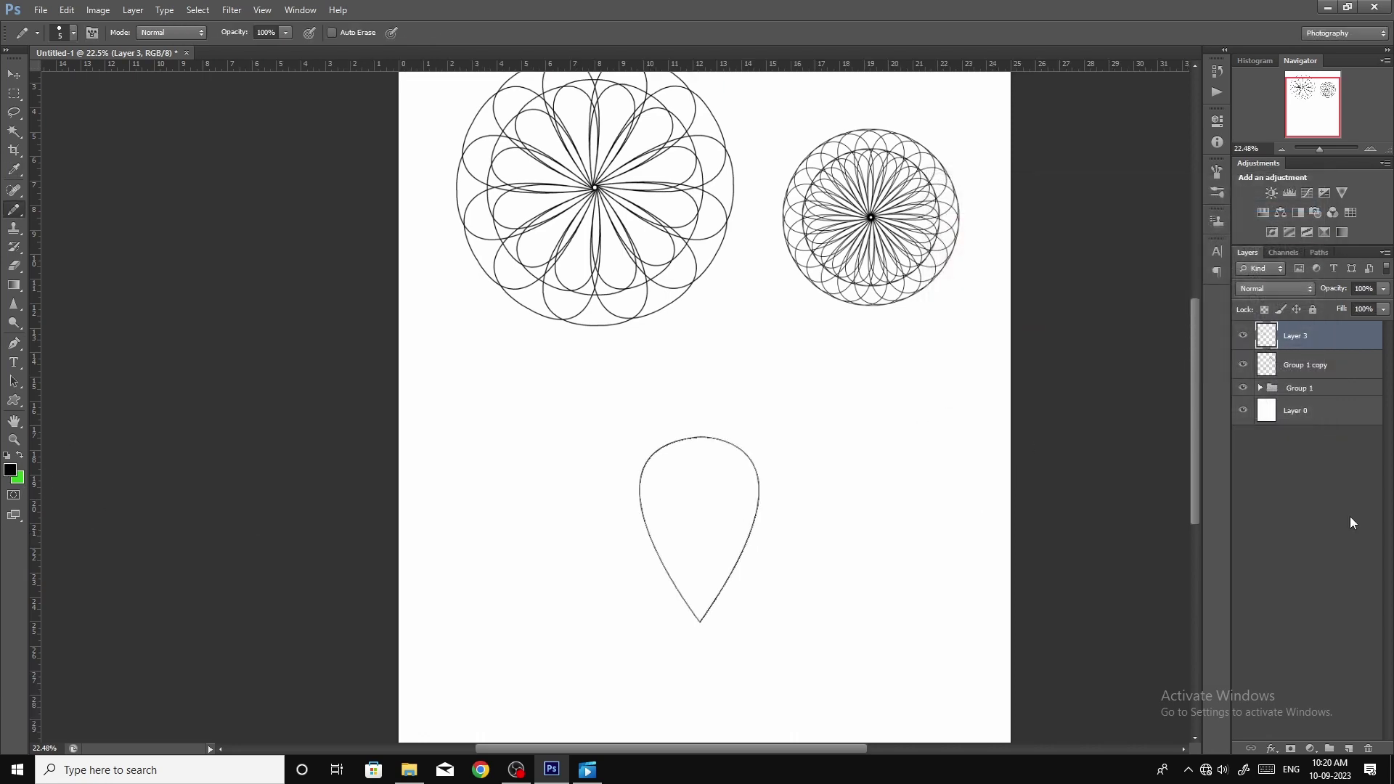
pyautogui.press('p')
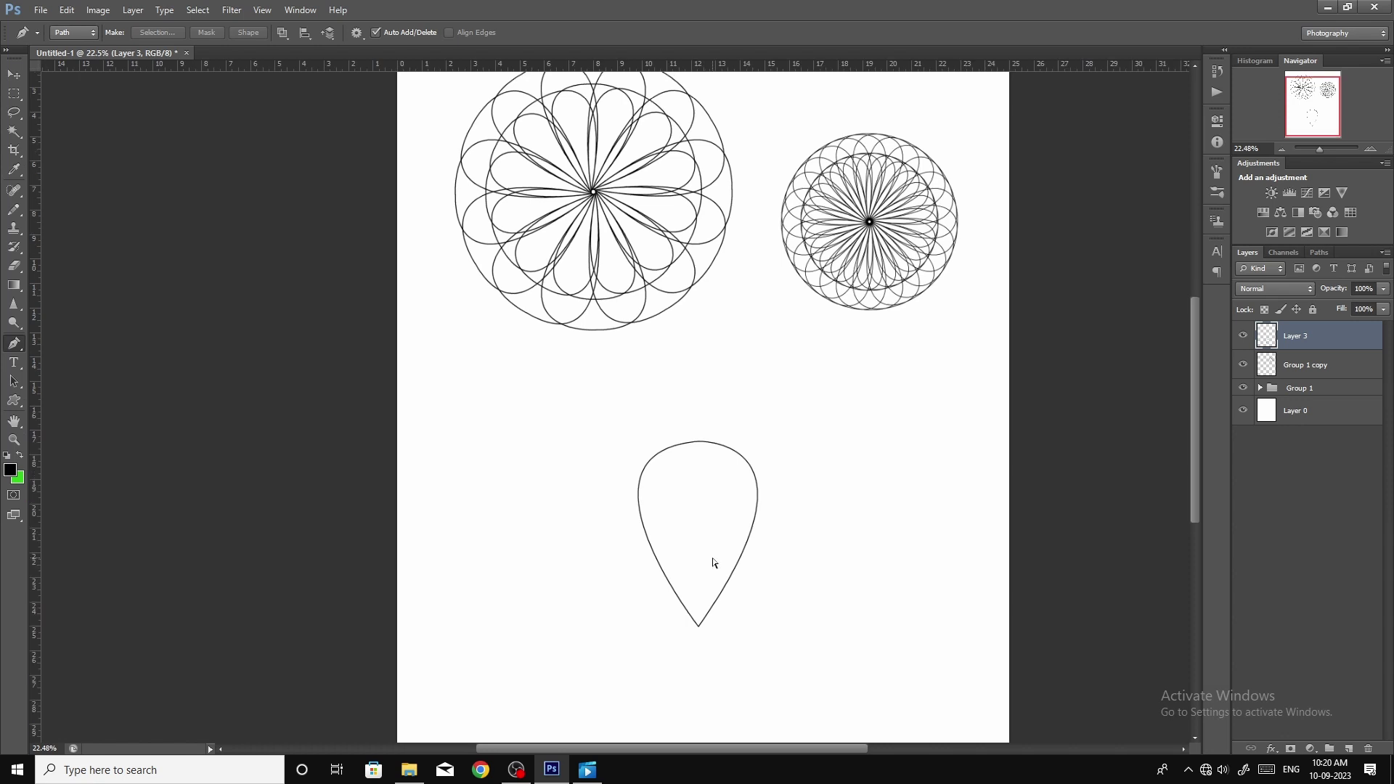
# - Duplicate the teardrop layer and start free-transforming the copy
pyautogui.hotkey('ctrl', 'j')
pyautogui.hotkey('ctrl', 't')
pyautogui.moveTo(717, 558); pyautogui.dragTo(726, 478)
# - Shrink the teardrop copy about its centre and move its tip down to the outer tip
pyautogui.hotkey('alt', 'shift')
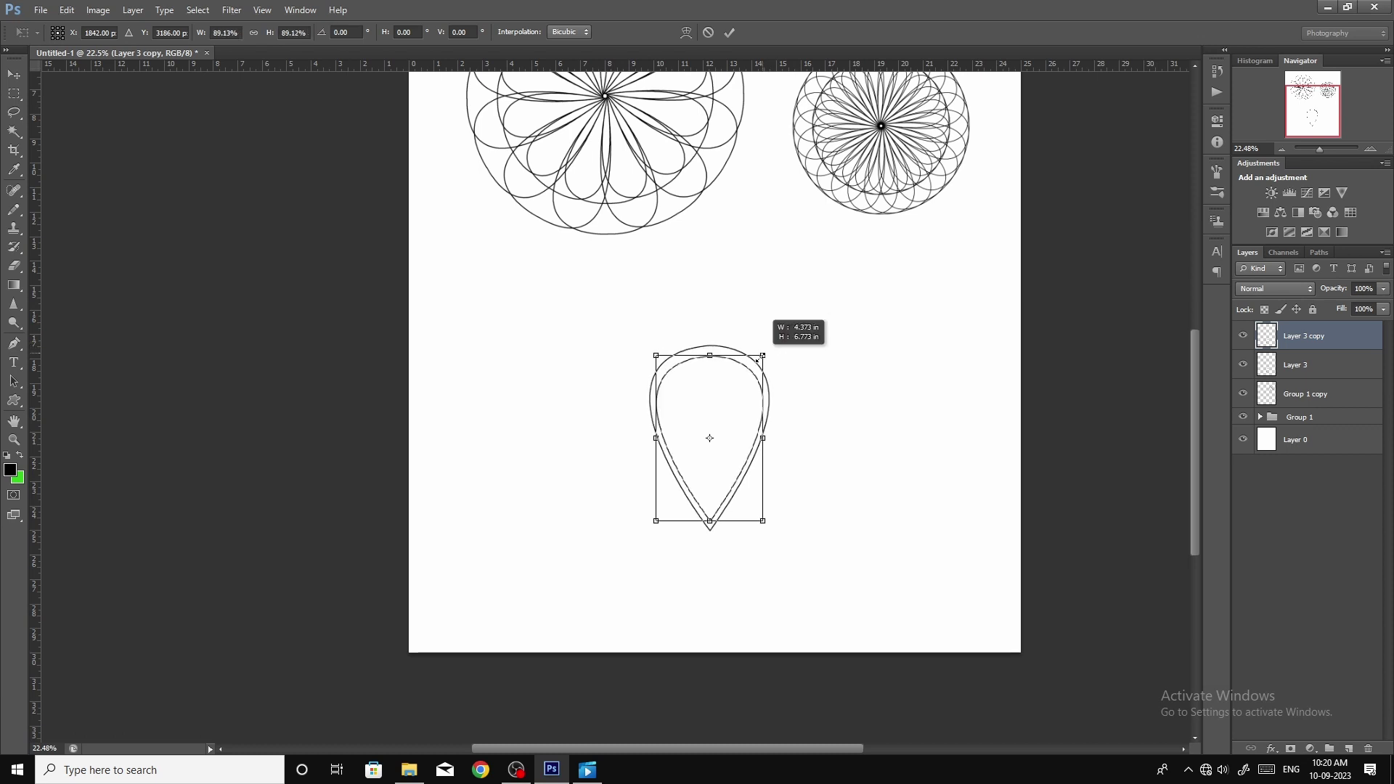
pyautogui.moveTo(769, 344); pyautogui.dragTo(753, 370)
pyautogui.moveTo(730, 476)
pyautogui.mouseDown()
pyautogui.moveTo(697, 519)
pyautogui.moveTo(694, 585)
pyautogui.mouseUp()
pyautogui.scroll(10, 697, 519)
pyautogui.scroll(-3, 694, 585)
pyautogui.scroll(-3, 681, 580)
pyautogui.press('Return')
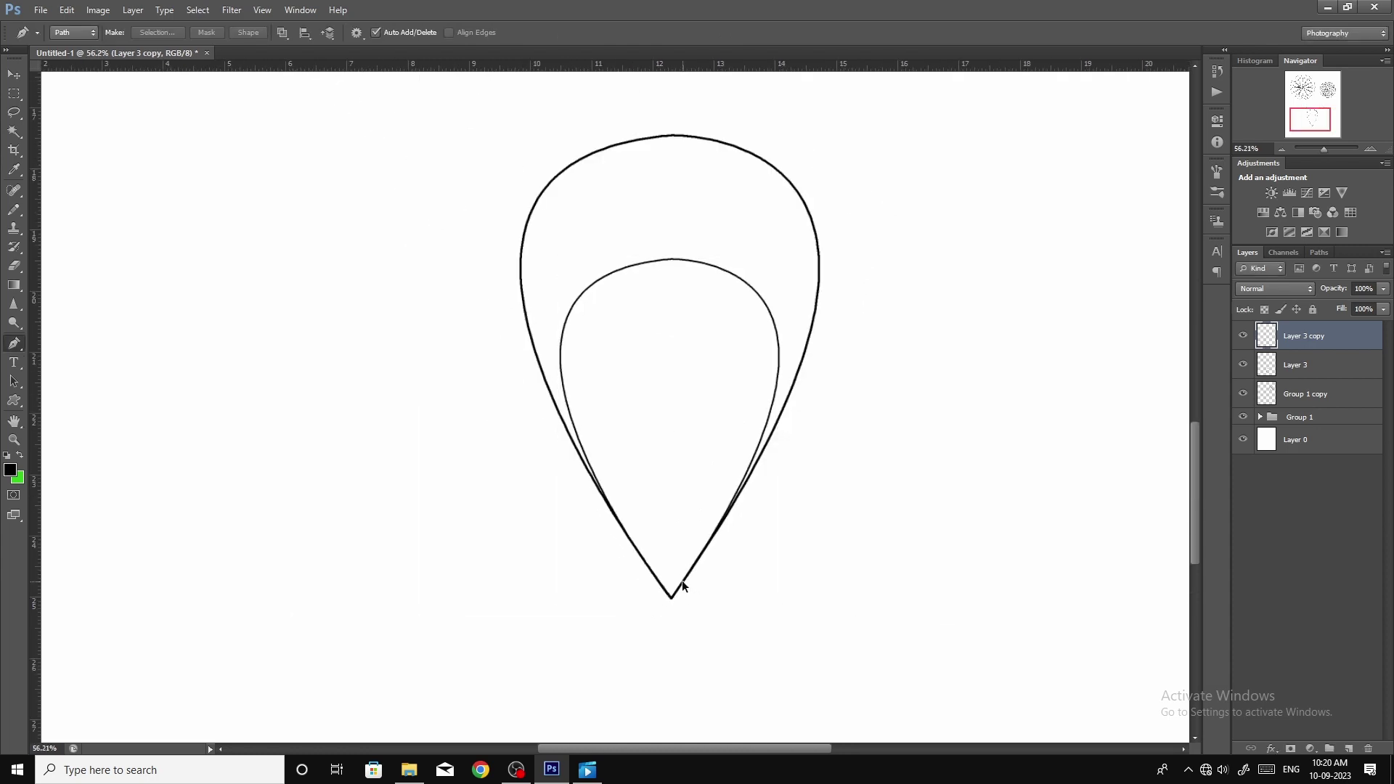
# - Repeat the shrink for a third nested teardrop and fit the canvas in view
pyautogui.hotkey('ctrl', 'shift', 'alt', 't')
pyautogui.hotkey('ctrl', '0')
pyautogui.scroll(-5, 674, 460)
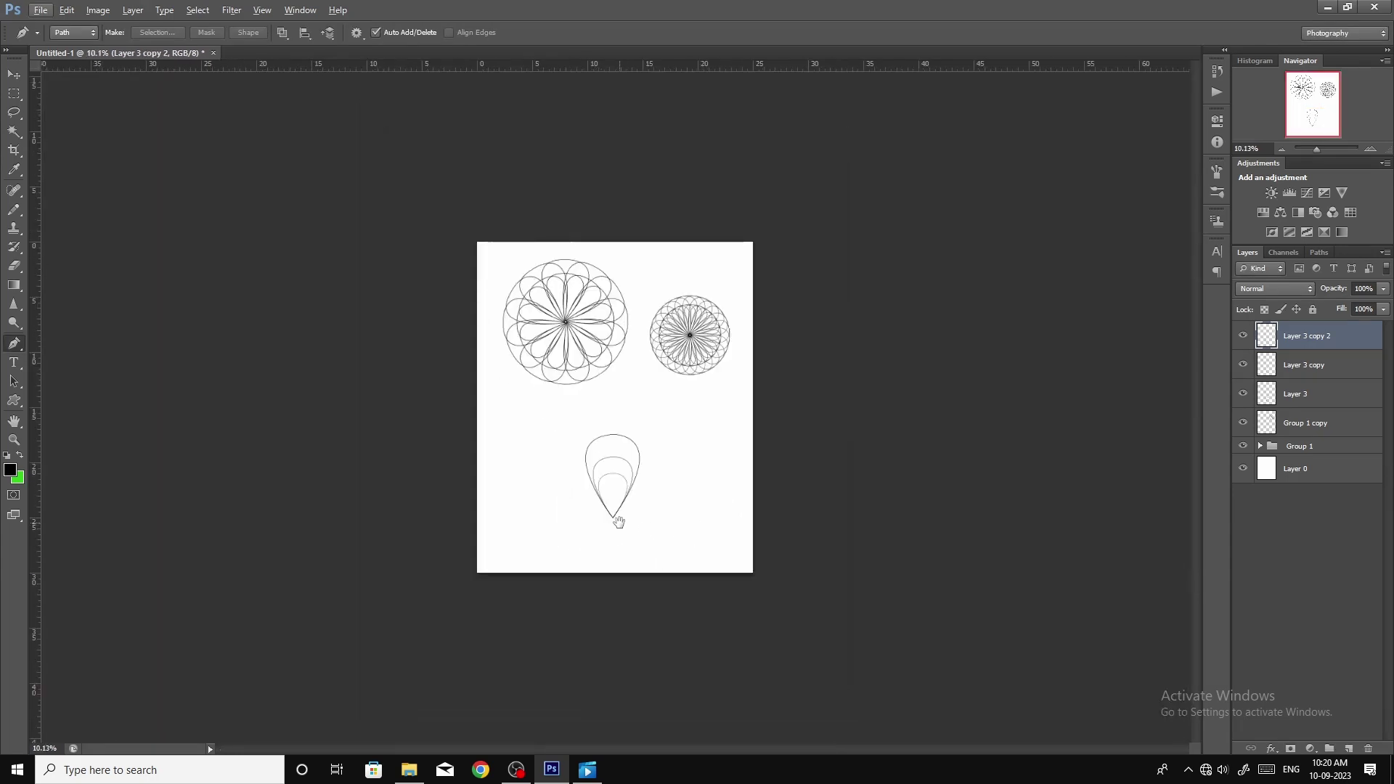
pyautogui.scroll(5, 647, 569)
# - Merge the nested teardrops into one layer and move it up and right
pyautogui.hotkey('ctrl', 'e')
pyautogui.hotkey('ctrl', 'e')
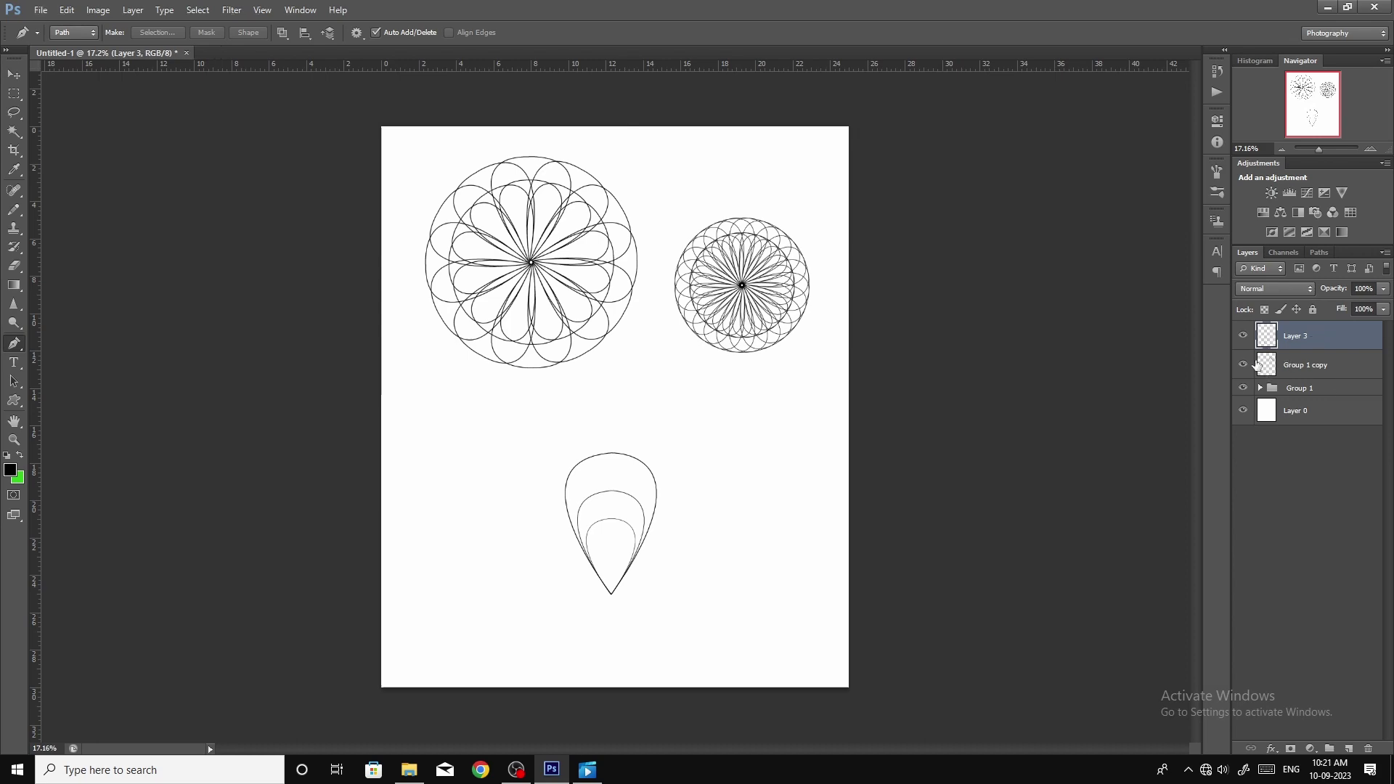
pyautogui.hotkey('ctrl', 't')
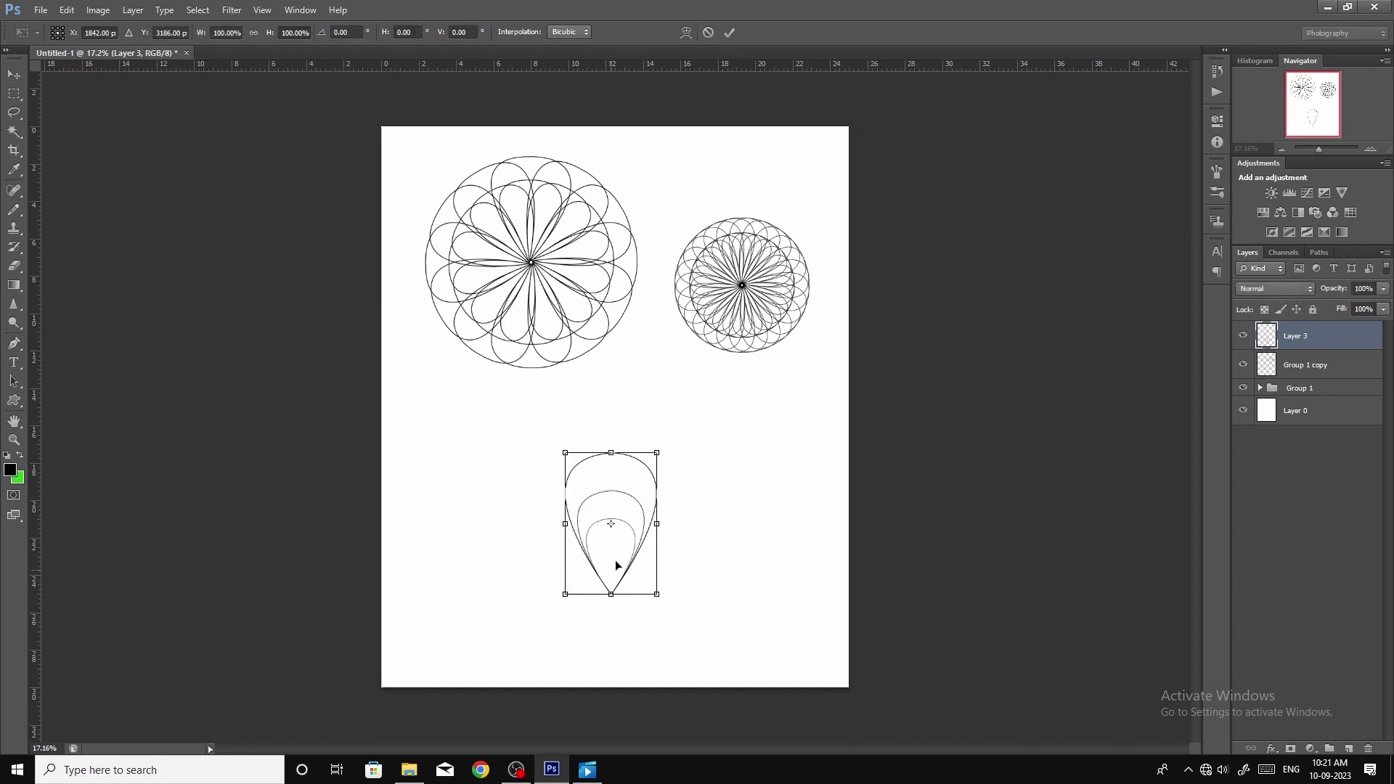
pyautogui.moveTo(615, 566); pyautogui.dragTo(651, 481)
pyautogui.press('Return')
pyautogui.press('p')
# - Duplicate the teardrop layer and move the copy's rotation pivot to its tip
pyautogui.hotkey('ctrl', 'j')
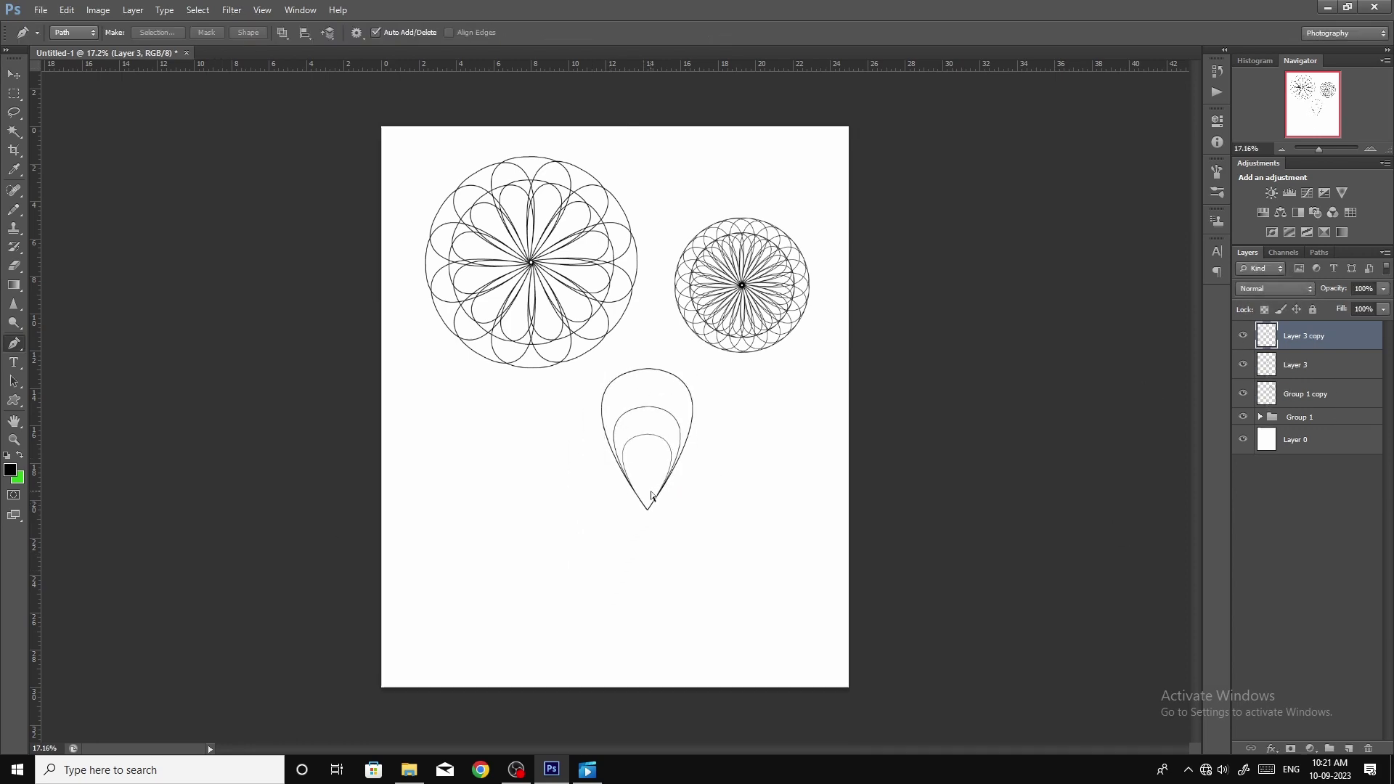
pyautogui.hotkey('ctrl', 't')
pyautogui.scroll(3, 650, 479)
pyautogui.moveTo(652, 418); pyautogui.dragTo(653, 542)
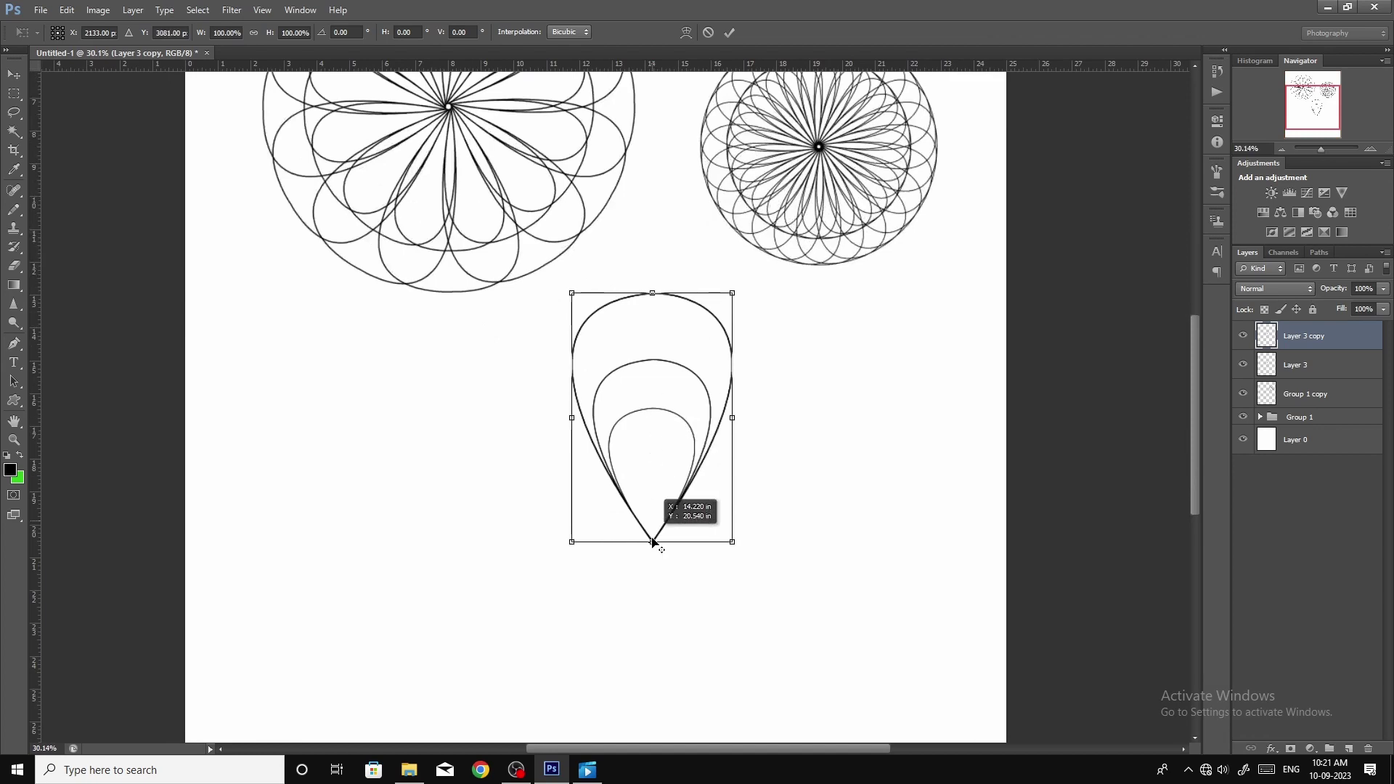
pyautogui.scroll(-3, 668, 493)
pyautogui.press('Return')
# - Rotate the teardrop copy 60° around its tip
pyautogui.hotkey('ctrl', 't')
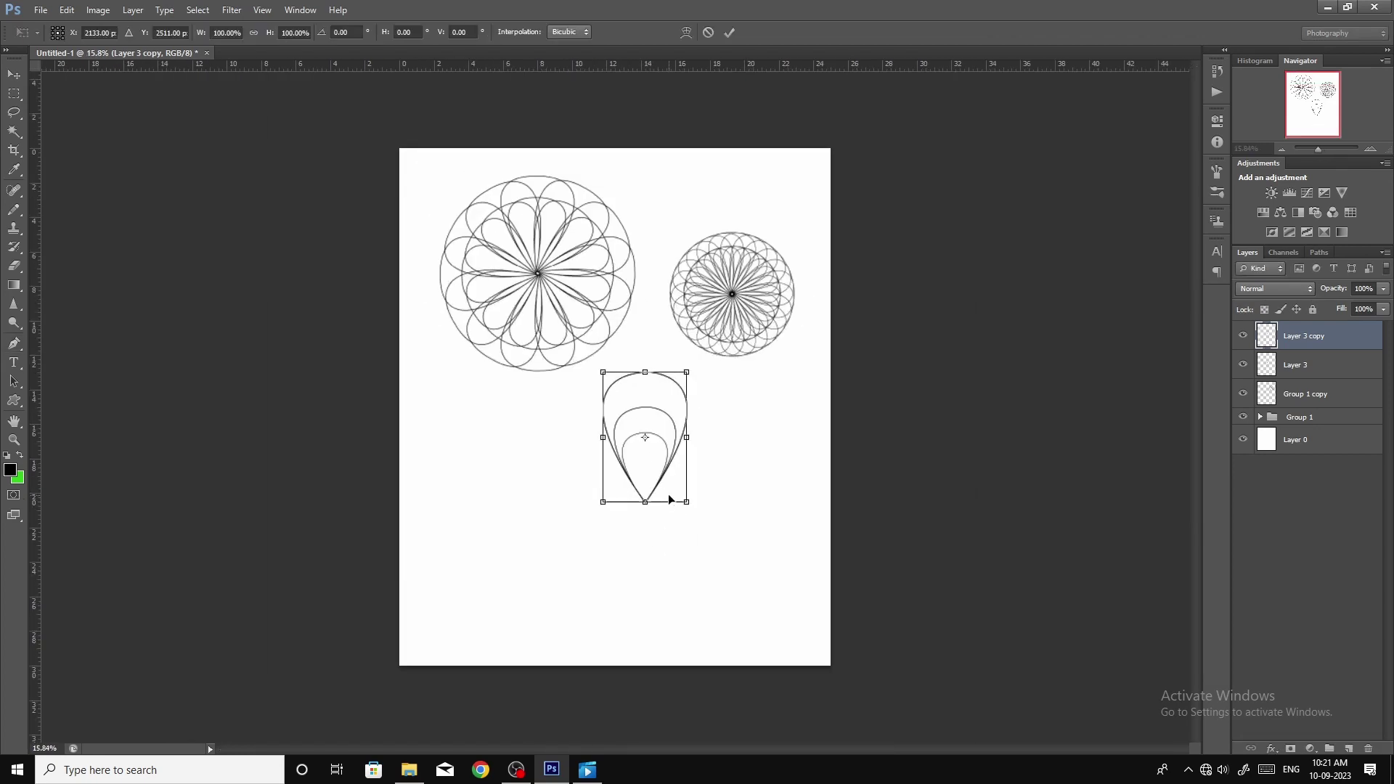
pyautogui.scroll(3, 664, 433)
pyautogui.moveTo(651, 433); pyautogui.dragTo(650, 534)
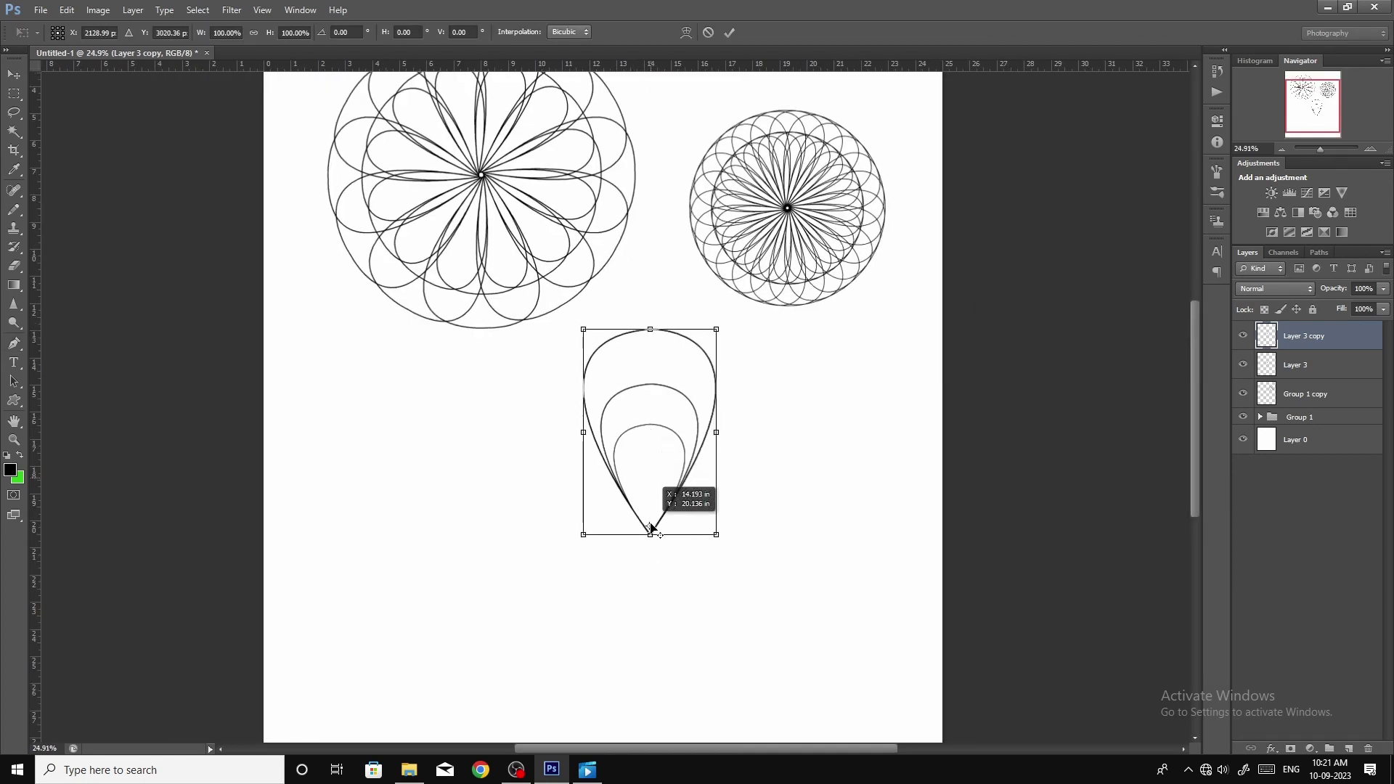
pyautogui.moveTo(686, 319); pyautogui.dragTo(825, 391)
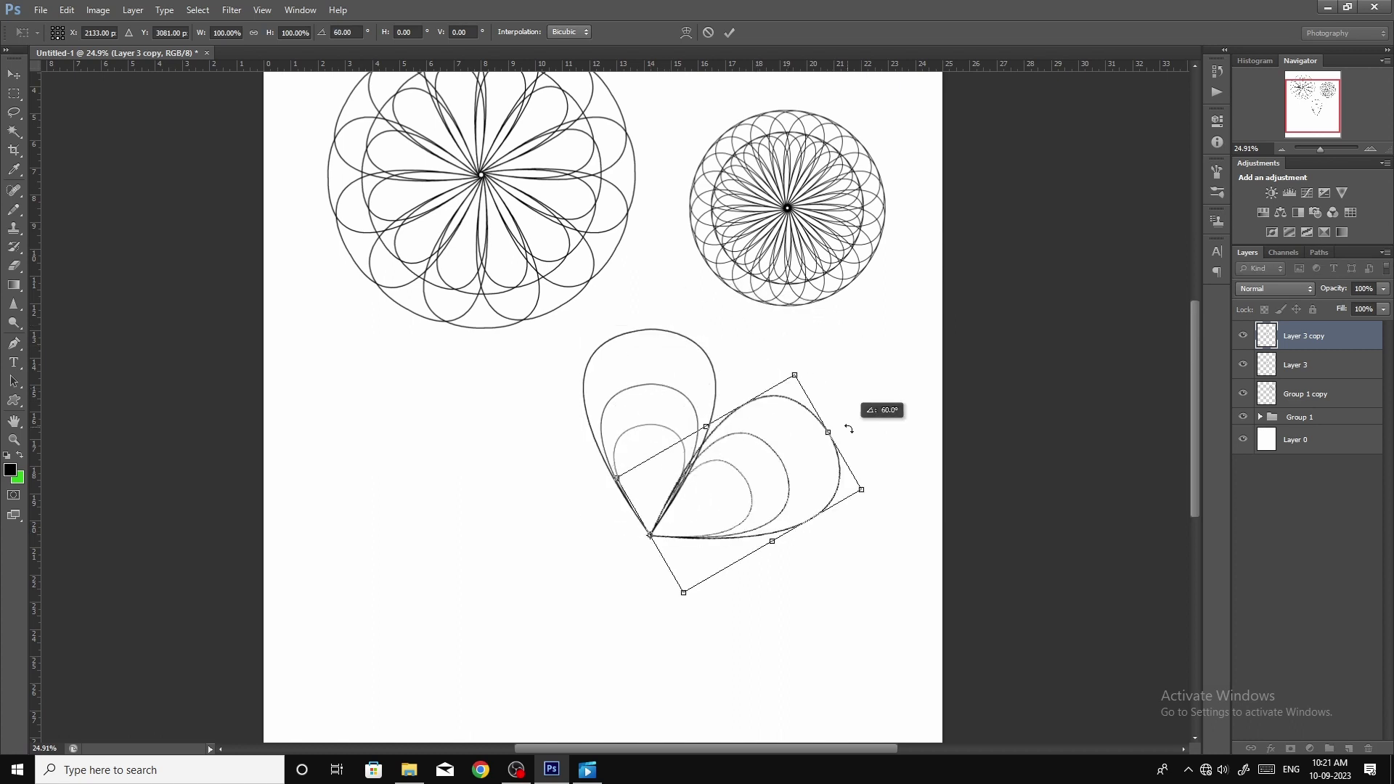
pyautogui.press('Return')
pyautogui.press('p')
pyautogui.scroll(-2, 766, 447)
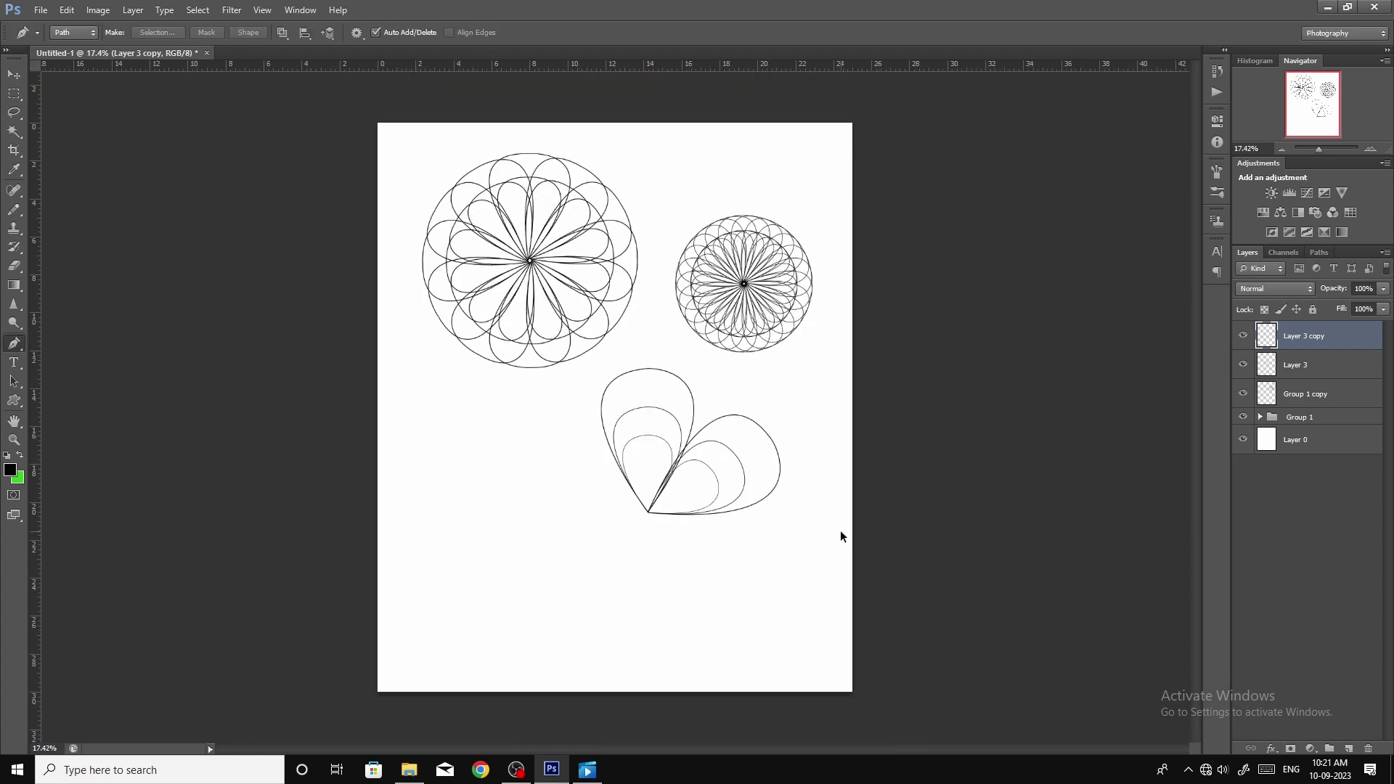
# - Repeat the rotated copy to complete six petals, then select all petal layers
pyautogui.hotkey('ctrl', 'shift', 'alt', 't')
pyautogui.hotkey('ctrl', 'shift', 'alt', 't')
pyautogui.hotkey('ctrl', 'shift', 'alt', 't')
pyautogui.hotkey('ctrl', 'shift', 'alt', 't')
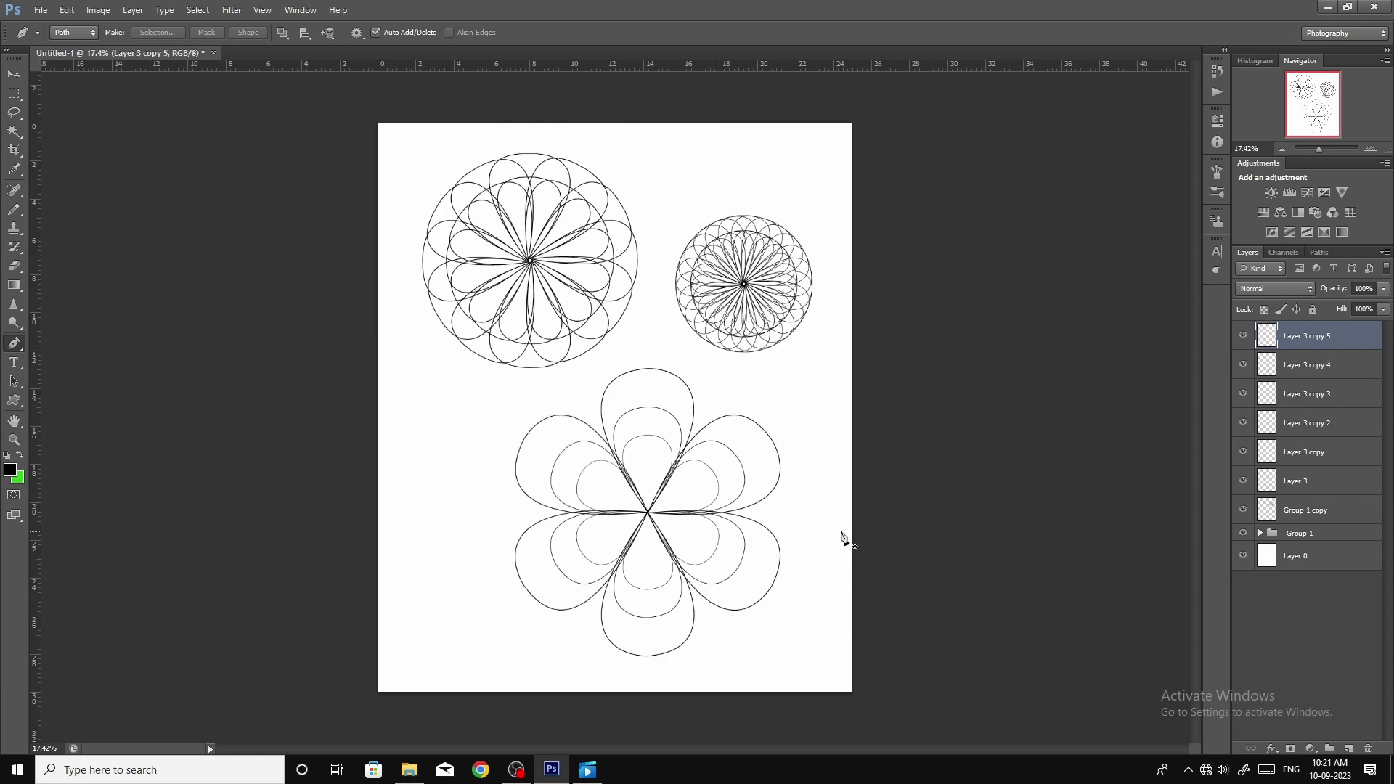
pyautogui.scroll(1, 842, 537)
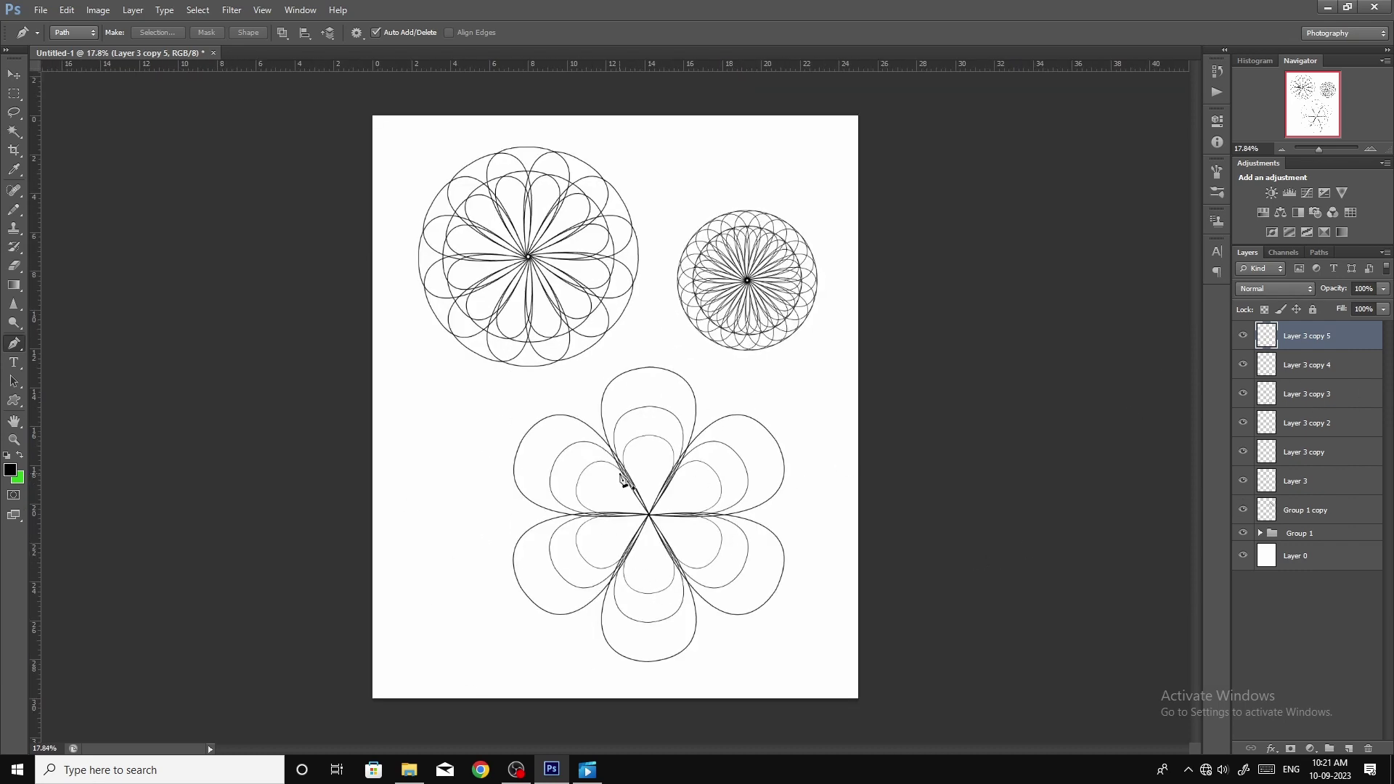
pyautogui.click(1242, 336)
pyautogui.click(1242, 481)
pyautogui.click(1243, 481)
pyautogui.click(1310, 487)
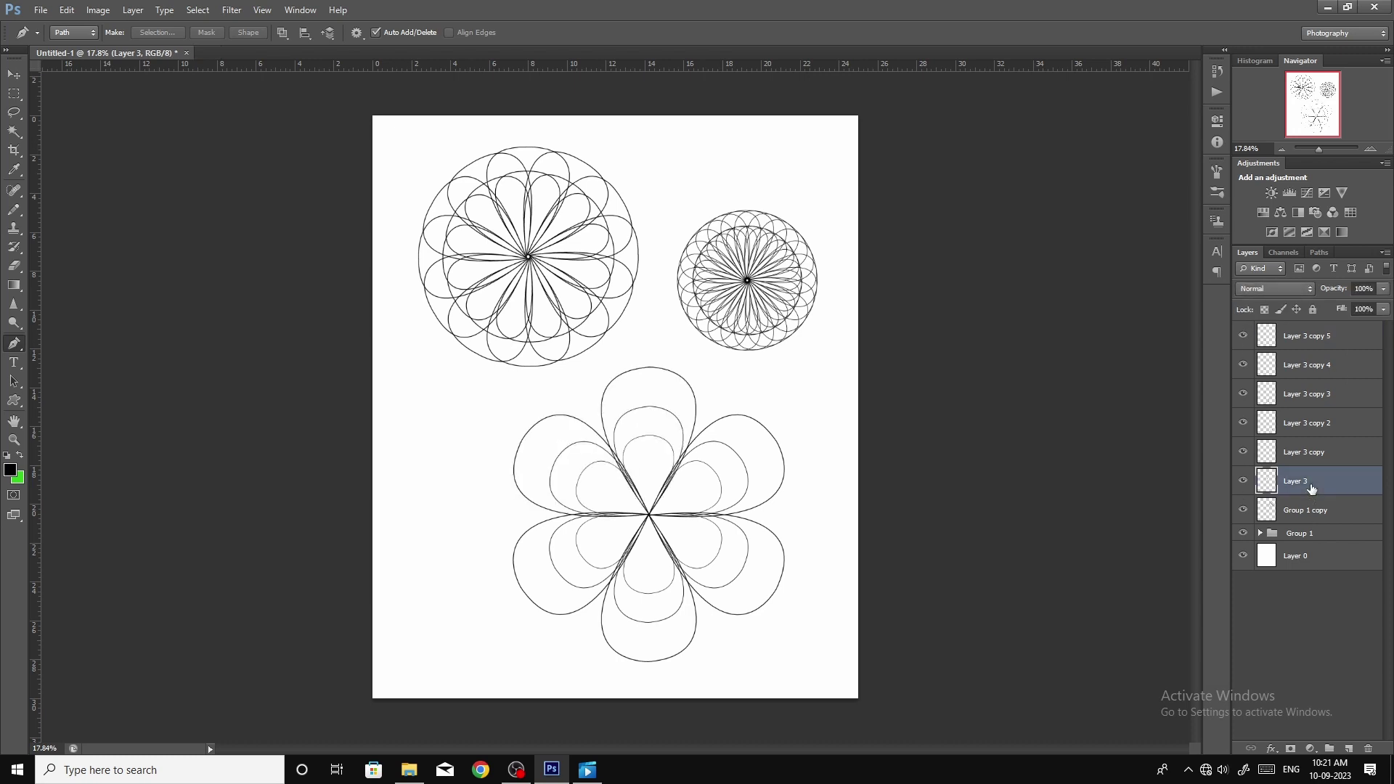
pyautogui.click(1310, 451)
pyautogui.keyDown('shift'); pyautogui.click(1306, 345); pyautogui.keyUp('shift')
# - Merge the six petal copies into a single flower layer
pyautogui.hotkey('ctrl', 'e')
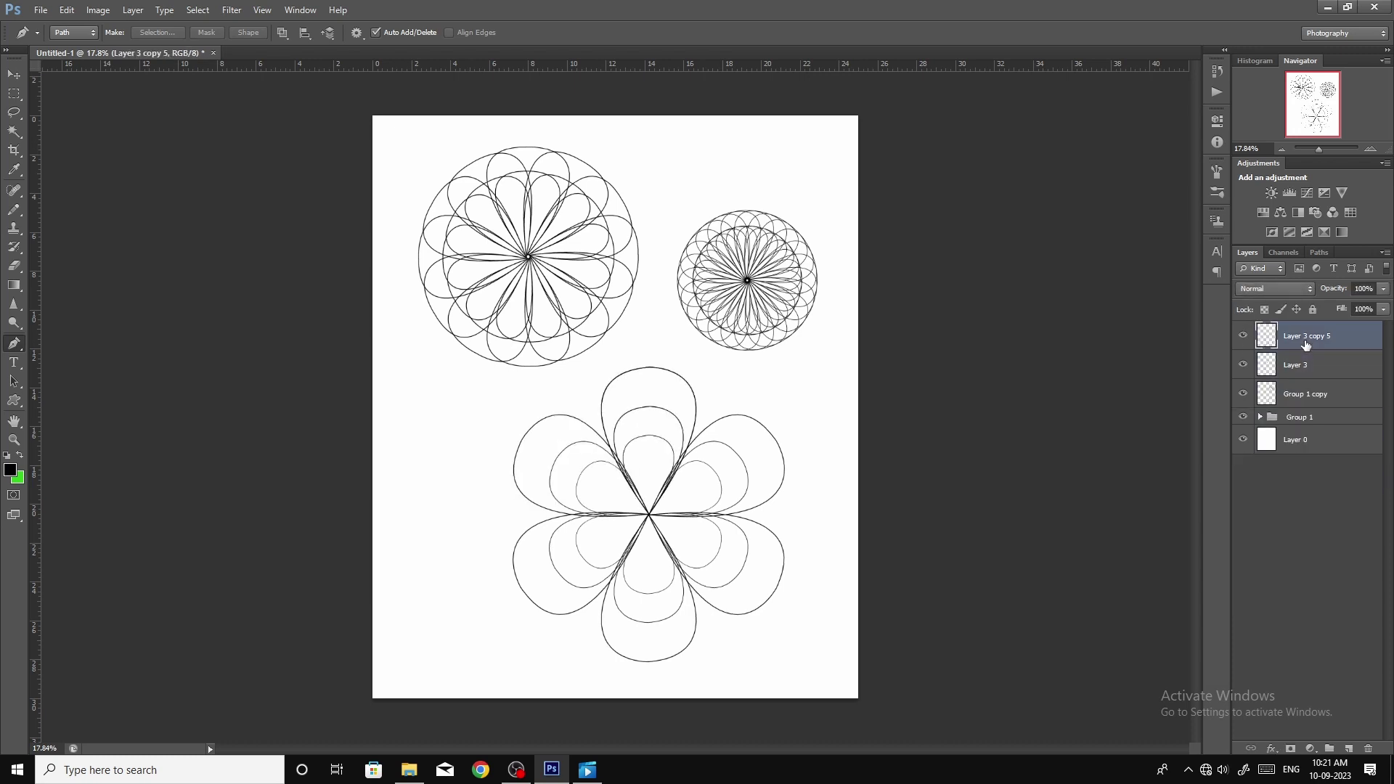
pyautogui.hotkey('ctrl', 't')
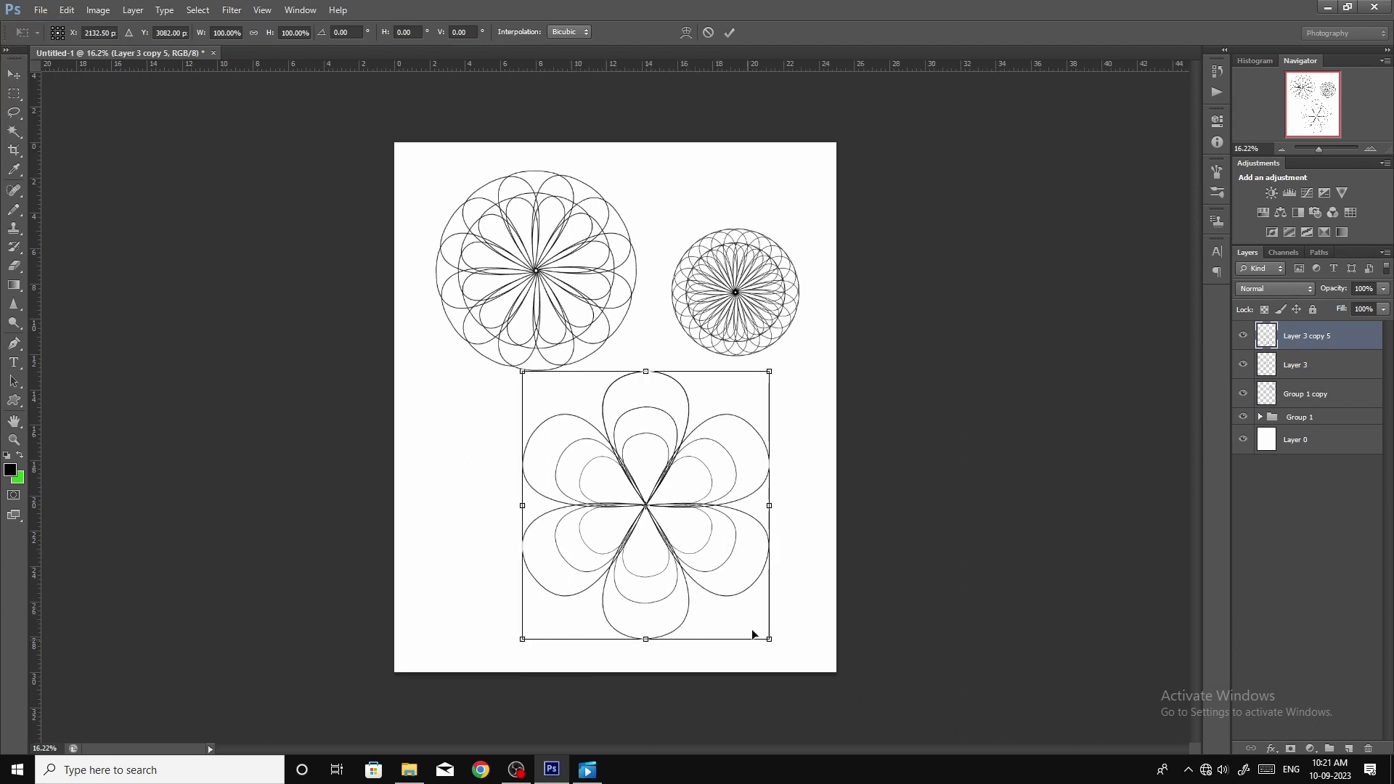
pyautogui.press('Return')
# - Widen the canvas to 40 inches, anchored at the left edge
pyautogui.hotkey('ctrl', 'alt', 'c')
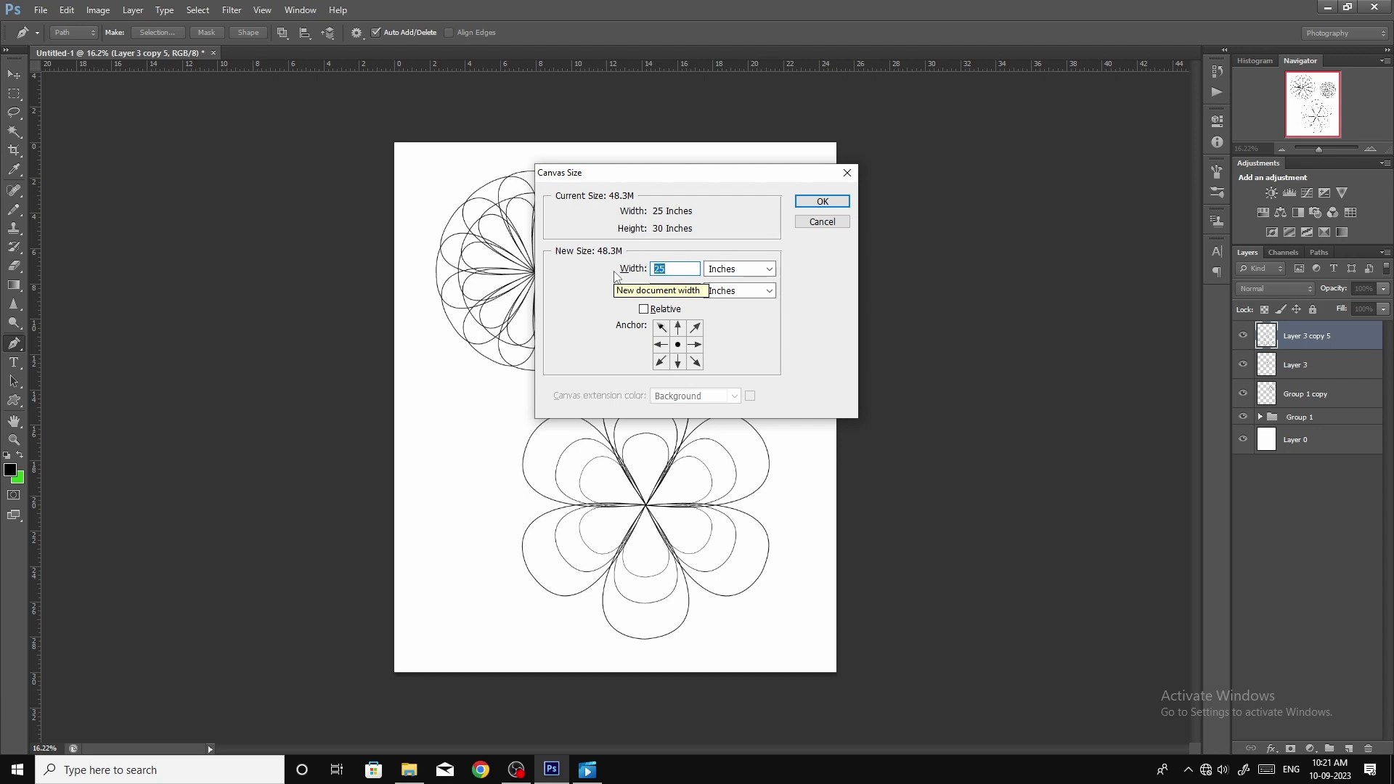
pyautogui.write('40')
pyautogui.click(661, 355)
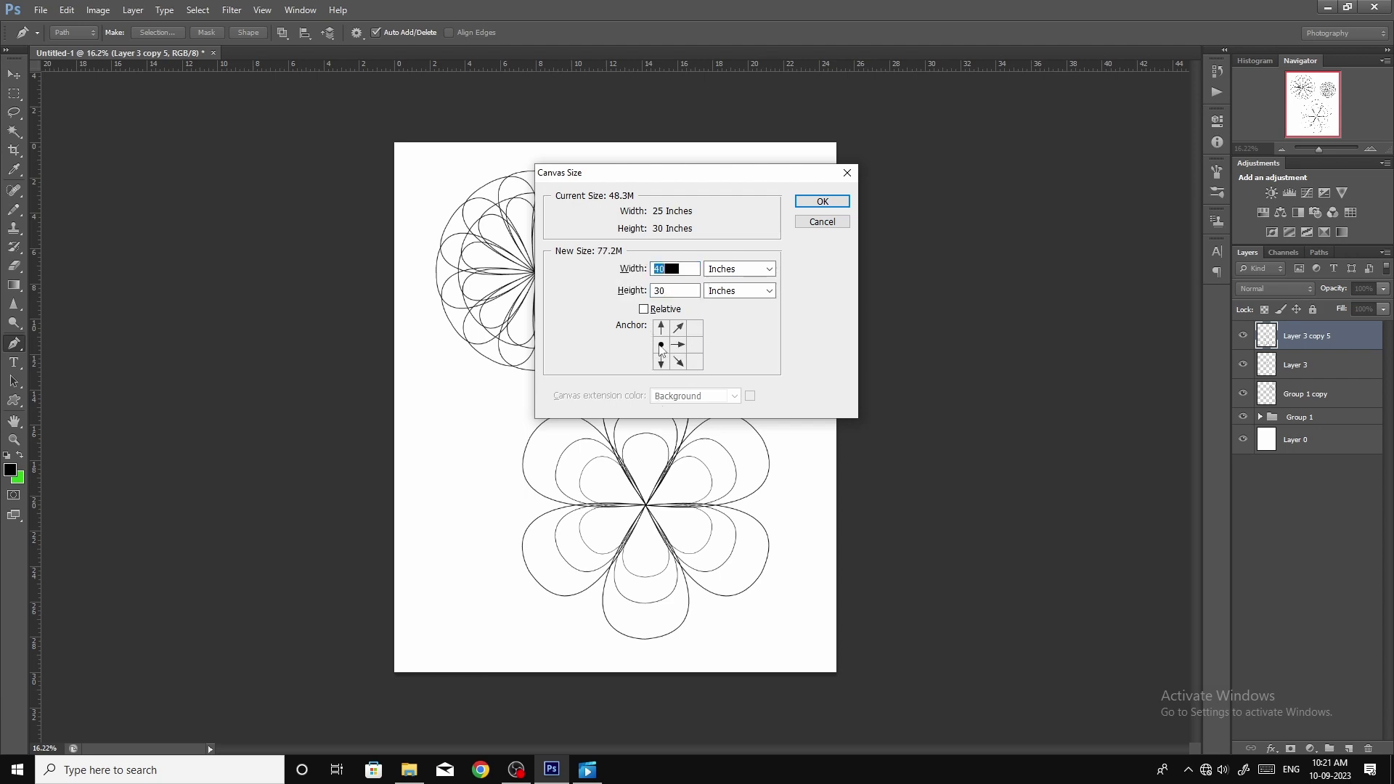
pyautogui.press('Return')
# - Fill the new transparent area of Layer 0 with white
pyautogui.click(1276, 424)
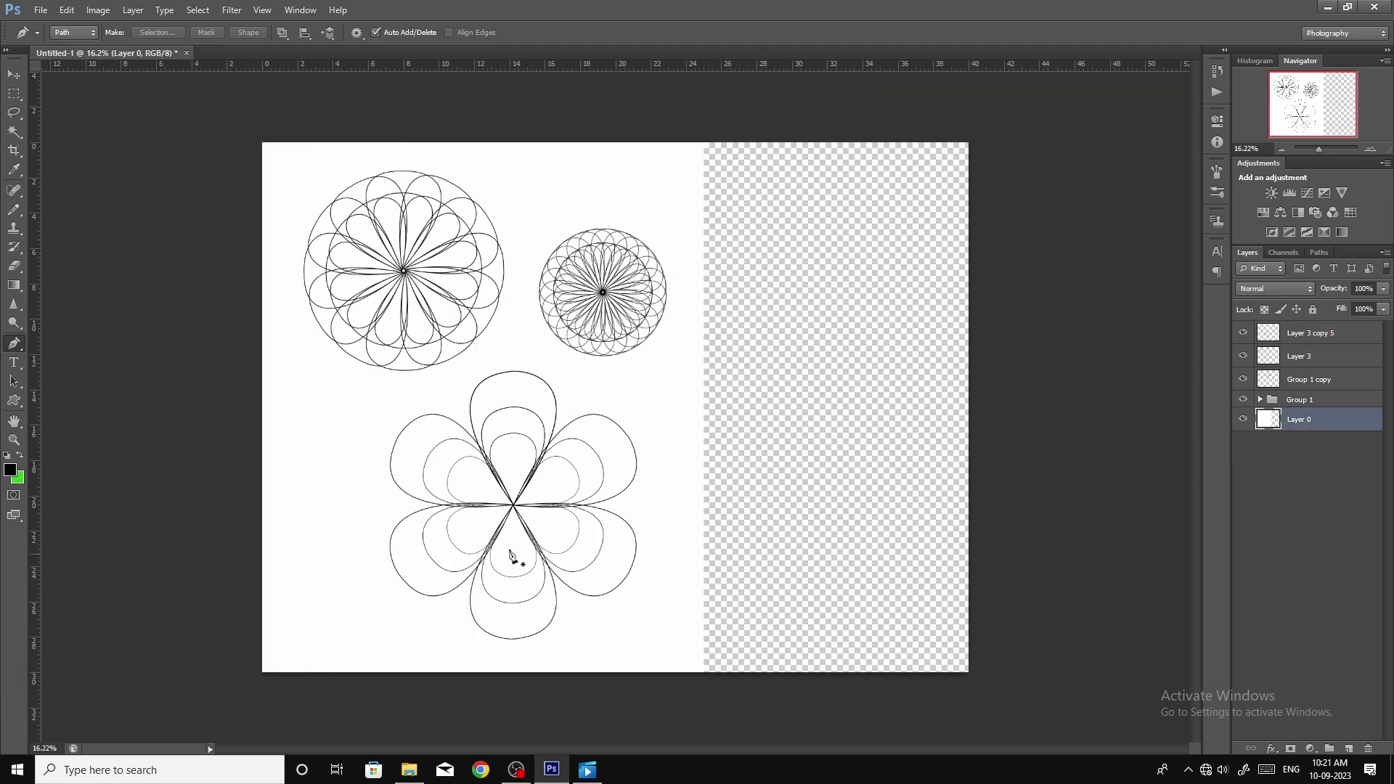
pyautogui.press('i')
pyautogui.hotkey('alt', 'BackSpace')
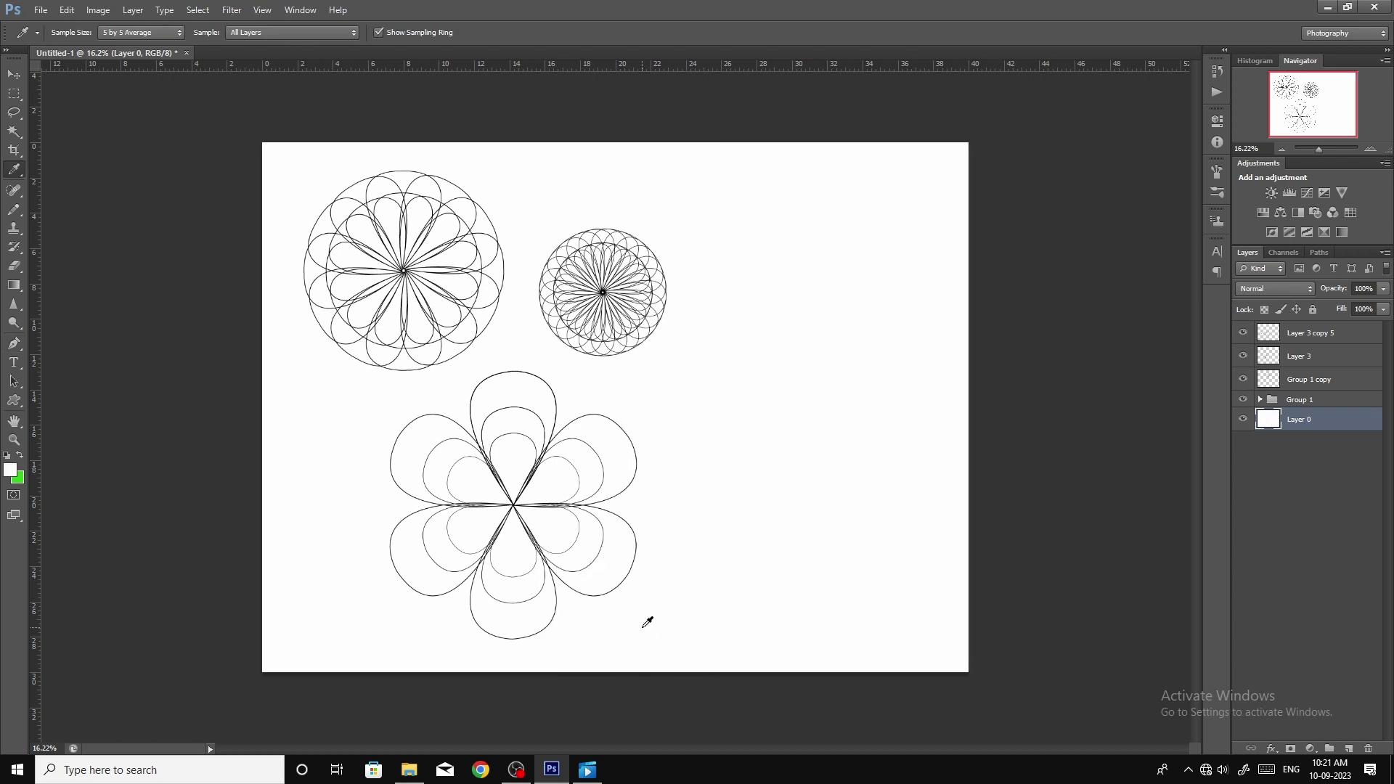
# - Move the six-petal flower (Layer 3 copy 5) to the upper right of the canvas
pyautogui.click(1297, 339)
pyautogui.moveTo(581, 562); pyautogui.dragTo(826, 364)
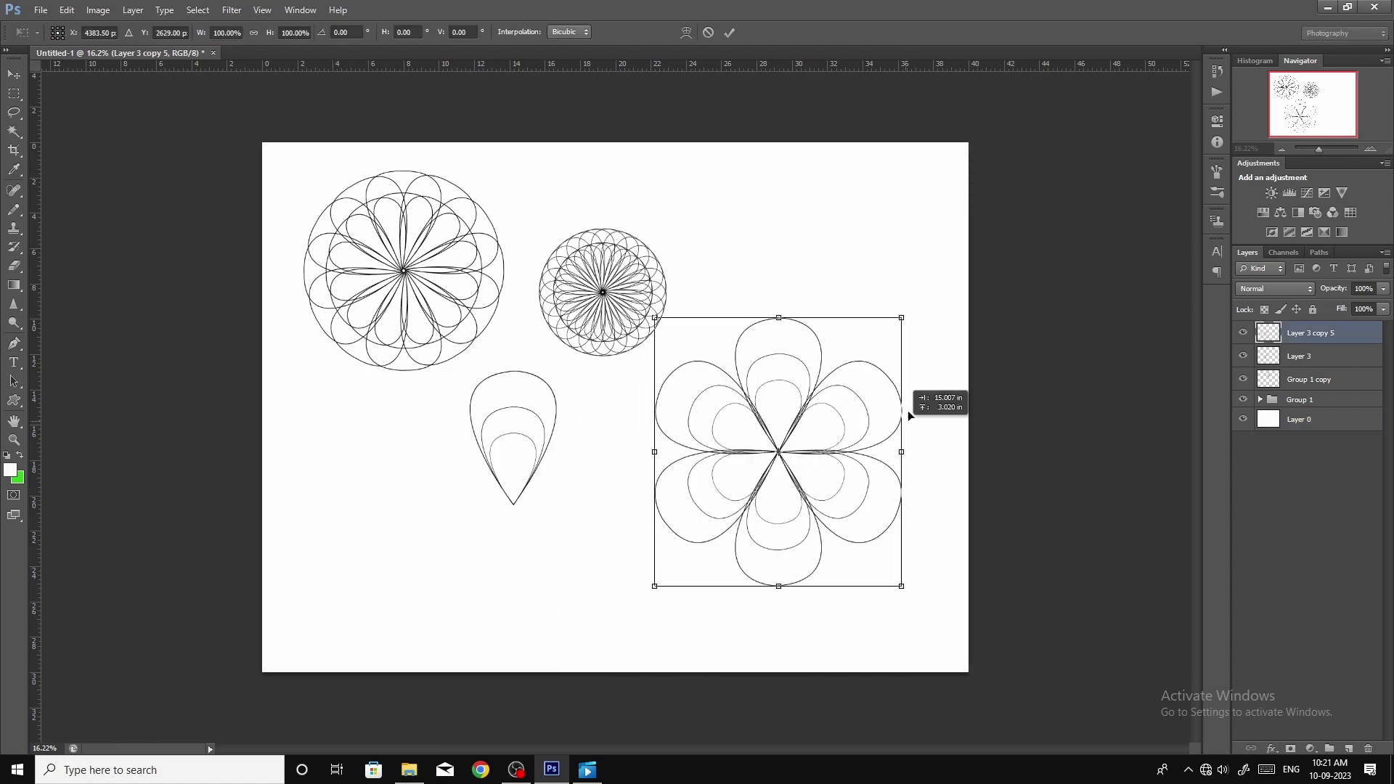
pyautogui.press('Return')
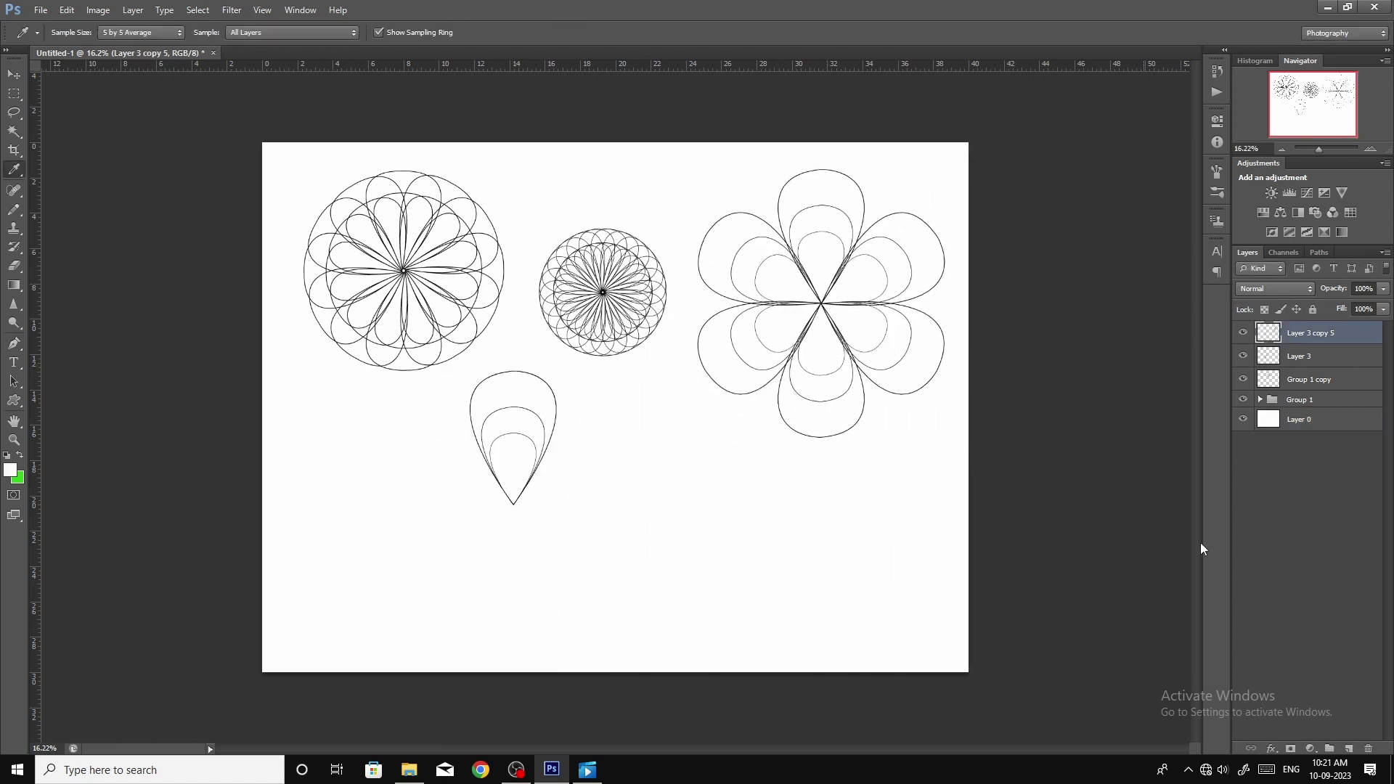
# - Duplicate the Layer 3 teardrop and rotate the copy 45° around its tip
pyautogui.click(1300, 355)
pyautogui.scroll(3, 530, 472)
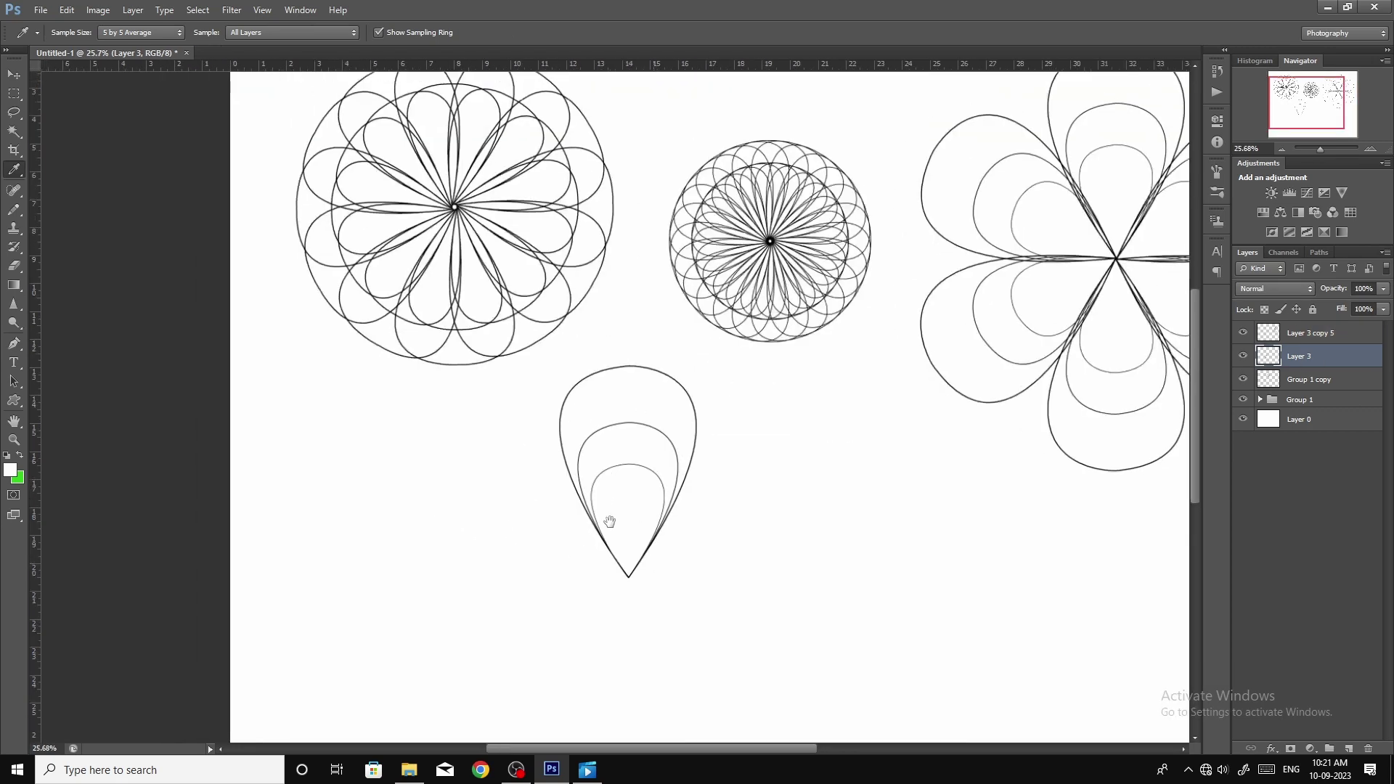
pyautogui.scroll(-1, 612, 526)
pyautogui.hotkey('ctrl', 'j')
pyautogui.hotkey('ctrl', 't')
pyautogui.scroll(1, 623, 532)
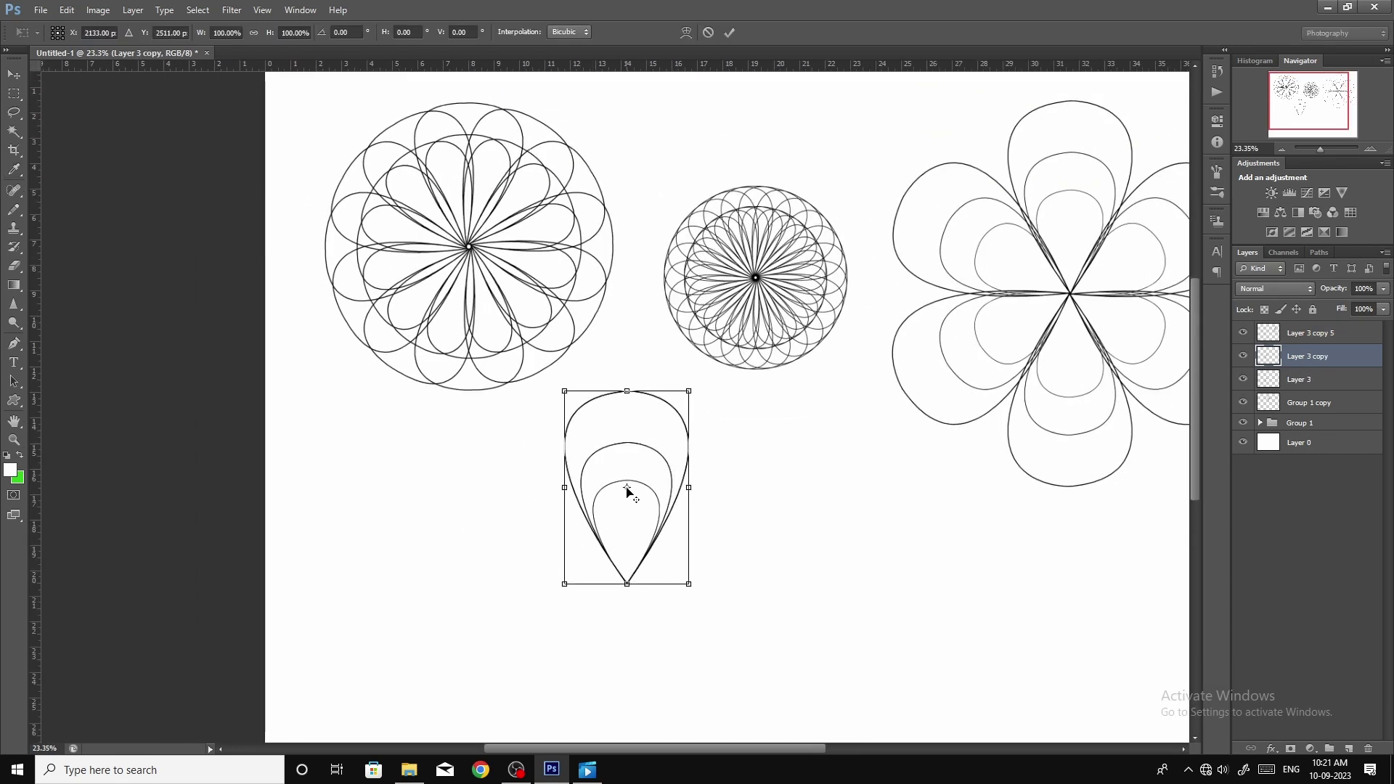
pyautogui.moveTo(628, 488); pyautogui.dragTo(627, 565)
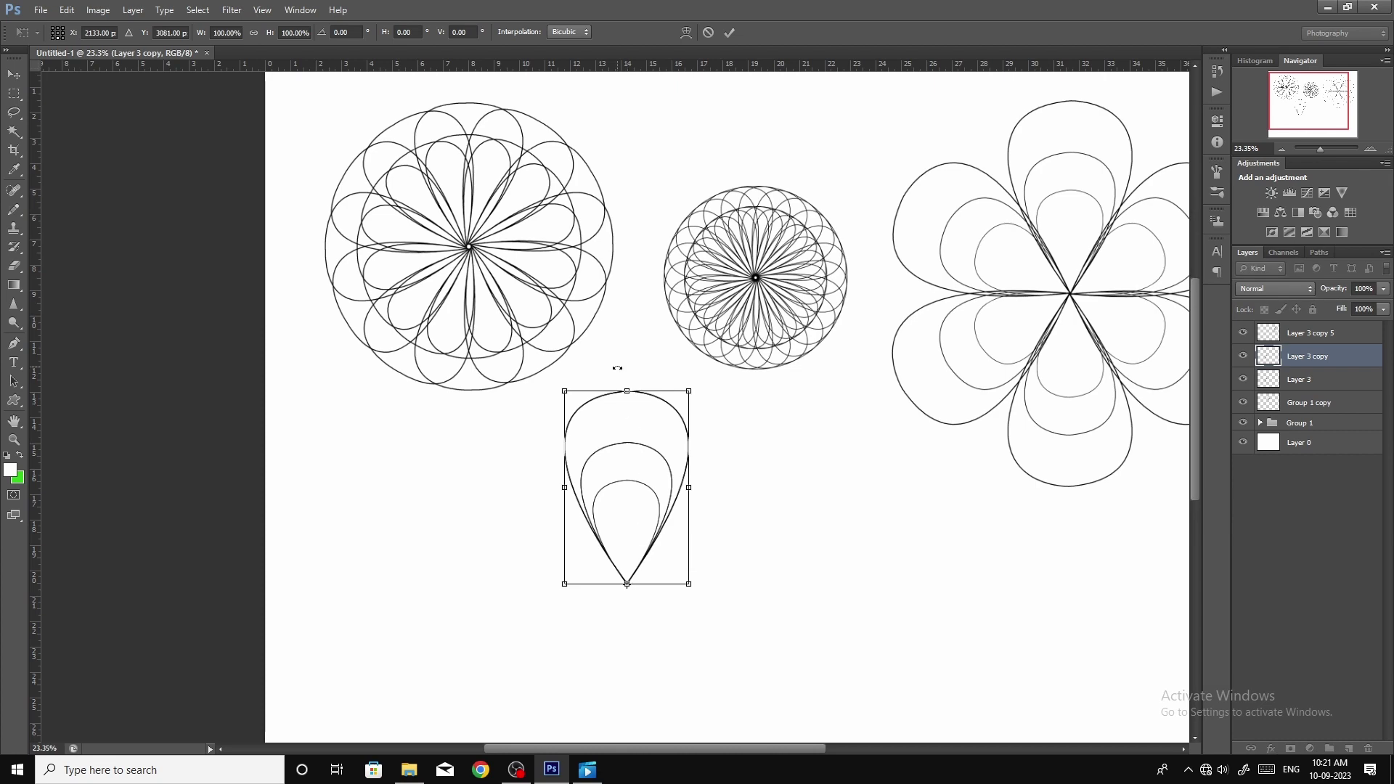
pyautogui.moveTo(618, 368)
pyautogui.mouseDown()
pyautogui.moveTo(717, 381)
pyautogui.moveTo(763, 410)
pyautogui.mouseUp()
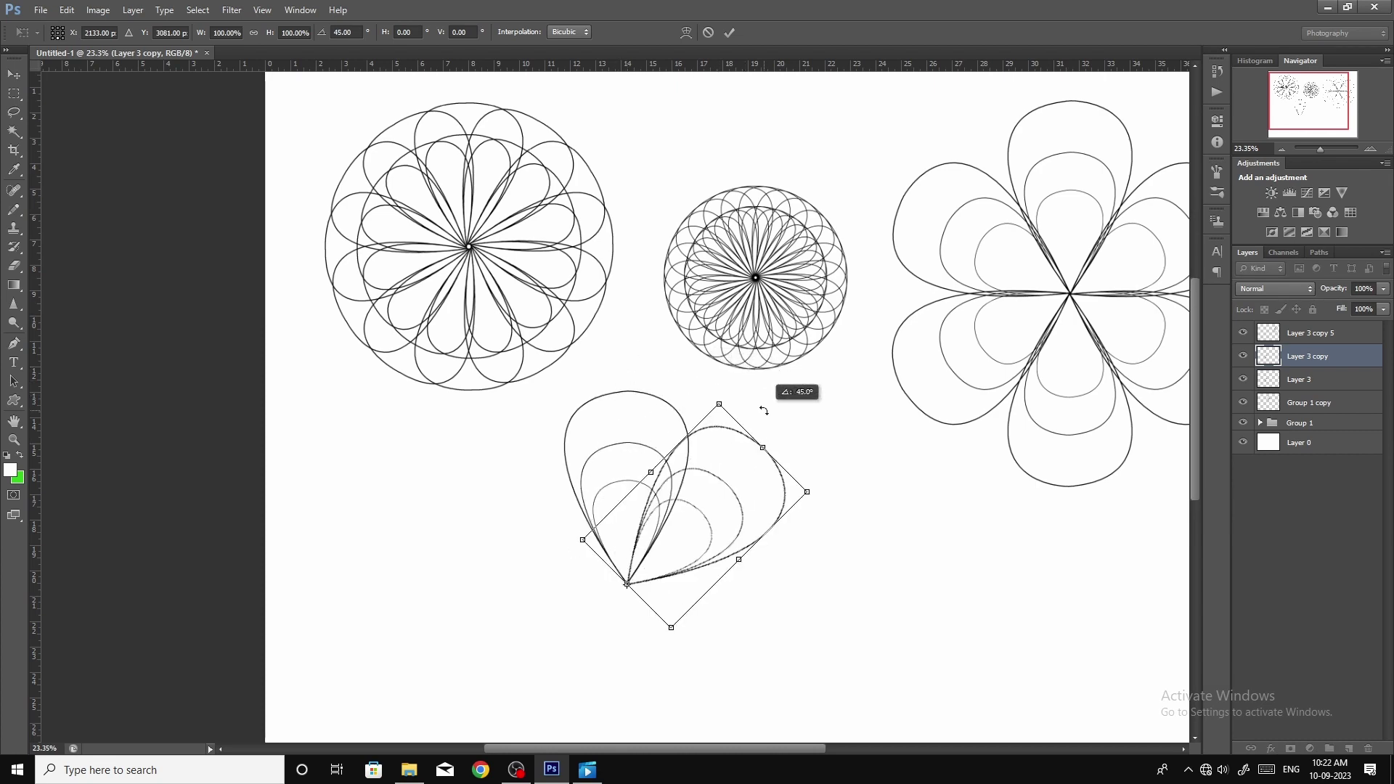
pyautogui.press('Return')
# - Repeat the rotation to complete eight petals and merge the copies down
pyautogui.scroll(-2, 701, 504)
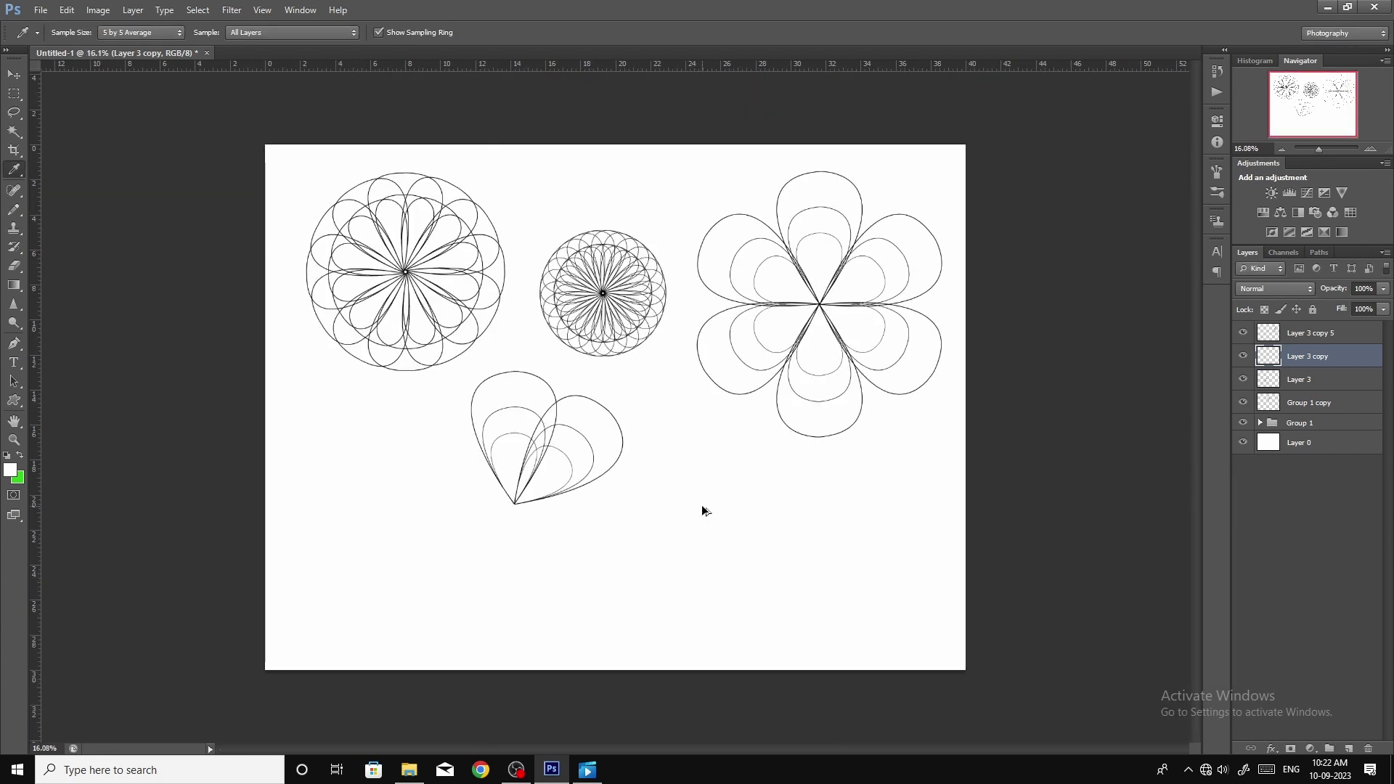
pyautogui.hotkey('ctrl', 'shift', 'alt', 't')
pyautogui.hotkey('ctrl', 'shift', 'alt', 't')
pyautogui.hotkey('ctrl', 'shift', 'alt', 't')
pyautogui.hotkey('ctrl', 'shift', 'alt', 't')
pyautogui.hotkey('ctrl', 'shift', 'alt', 't')
pyautogui.hotkey('ctrl', 'shift', 'alt', 't')
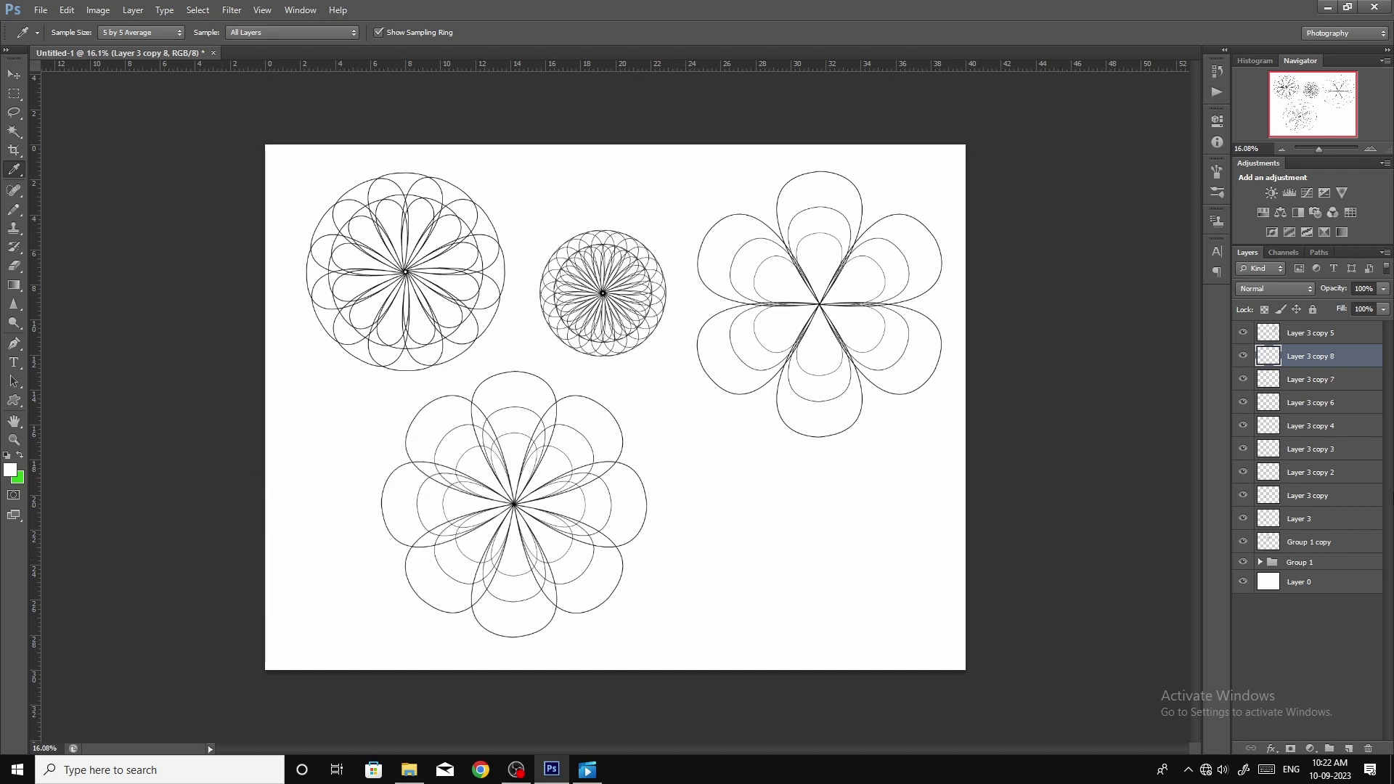
pyautogui.hotkey('ctrl', 'alt', 'z')
pyautogui.hotkey('ctrl', 'alt', 'z')
pyautogui.hotkey('ctrl', 'alt', 'z')
pyautogui.hotkey('ctrl', 'alt', 'z')
pyautogui.hotkey('ctrl', 'alt', 'z')
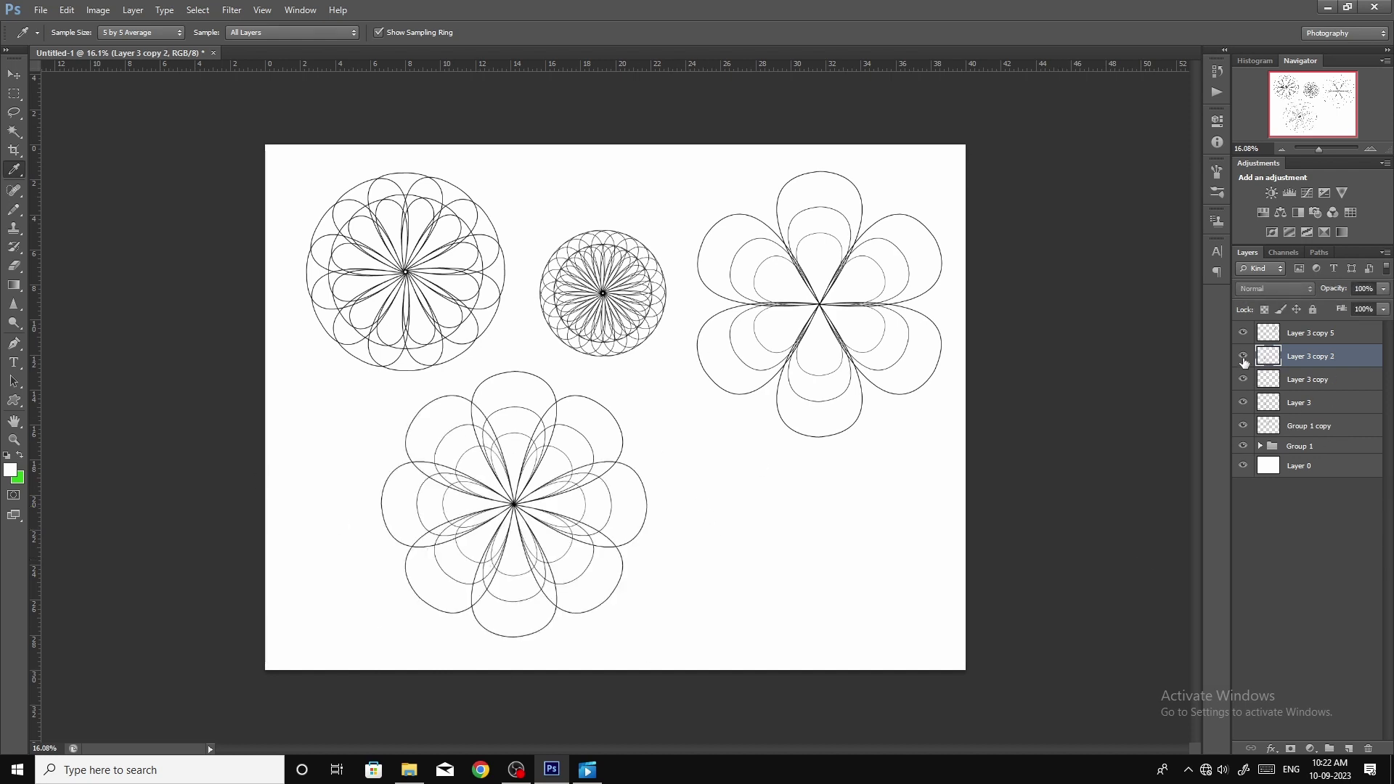
pyautogui.hotkey('ctrl', 'alt', 'z')
pyautogui.hotkey('ctrl', 'alt', 'z')
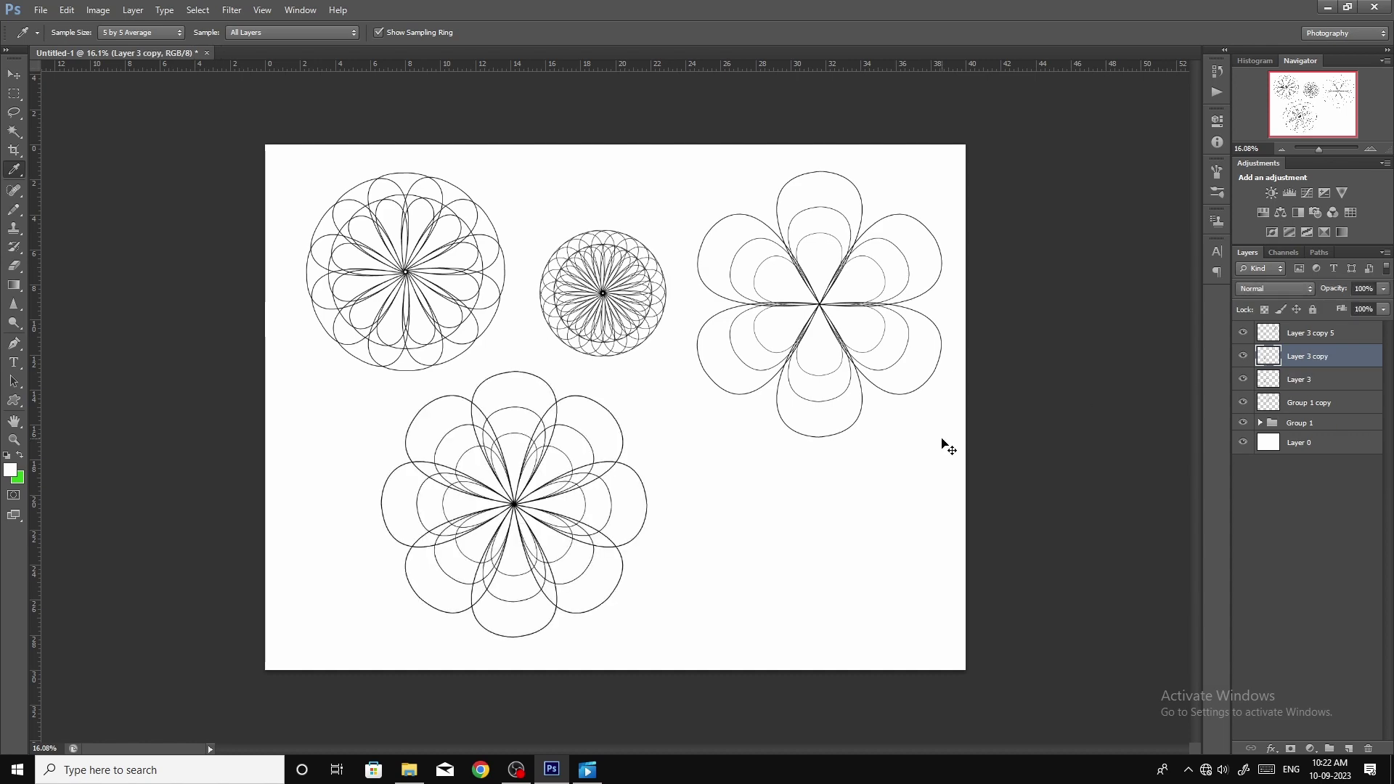
pyautogui.hotkey('ctrl', 't')
pyautogui.scroll(1, 672, 429)
# - Rotate the eight-petal flower copy 15° and merge it down onto Layer 3
pyautogui.moveTo(657, 344); pyautogui.dragTo(683, 369)
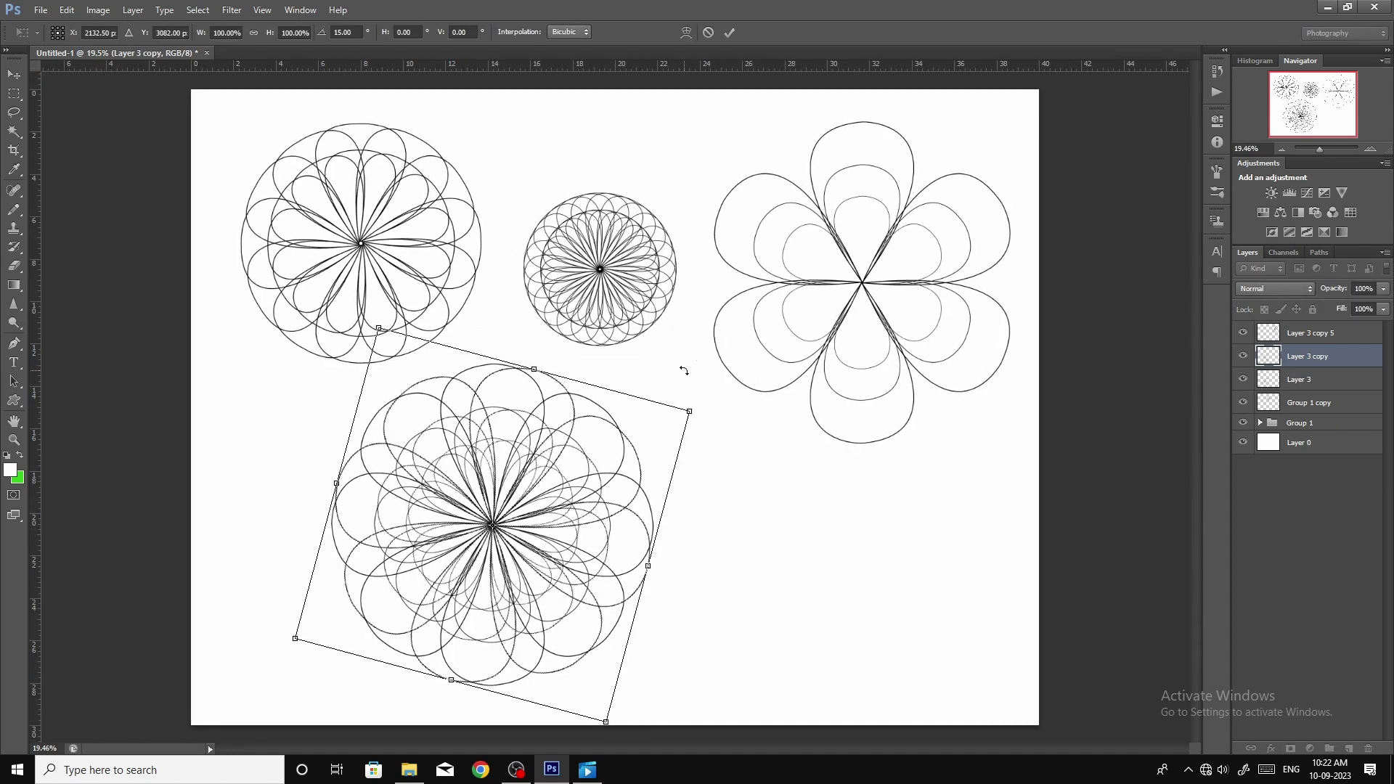
pyautogui.press('Return')
pyautogui.hotkey('ctrl', 'alt', 'z')
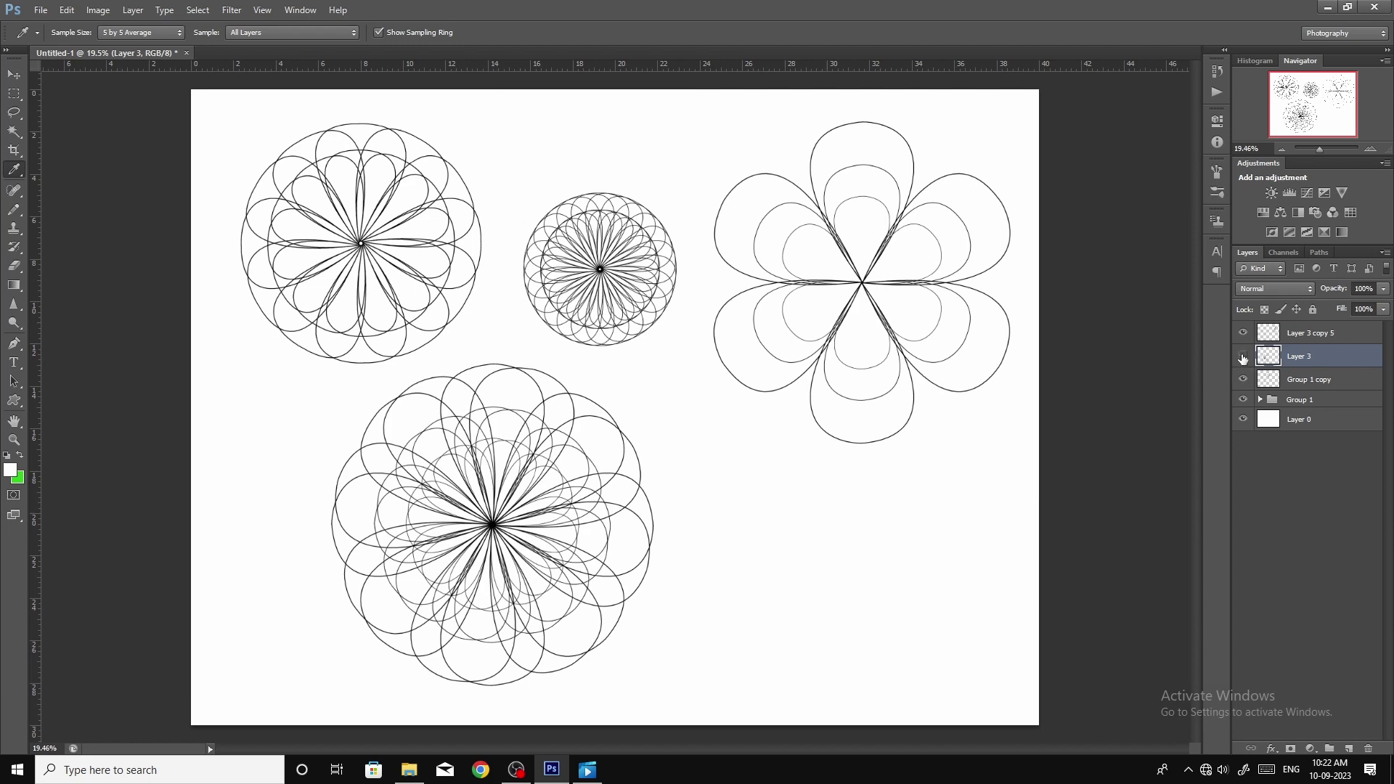
pyautogui.scroll(-2, 547, 567)
# - Shrink the bottom flower to about 73% and shift it right
pyautogui.hotkey('ctrl', 't')
pyautogui.scroll(1, 547, 569)
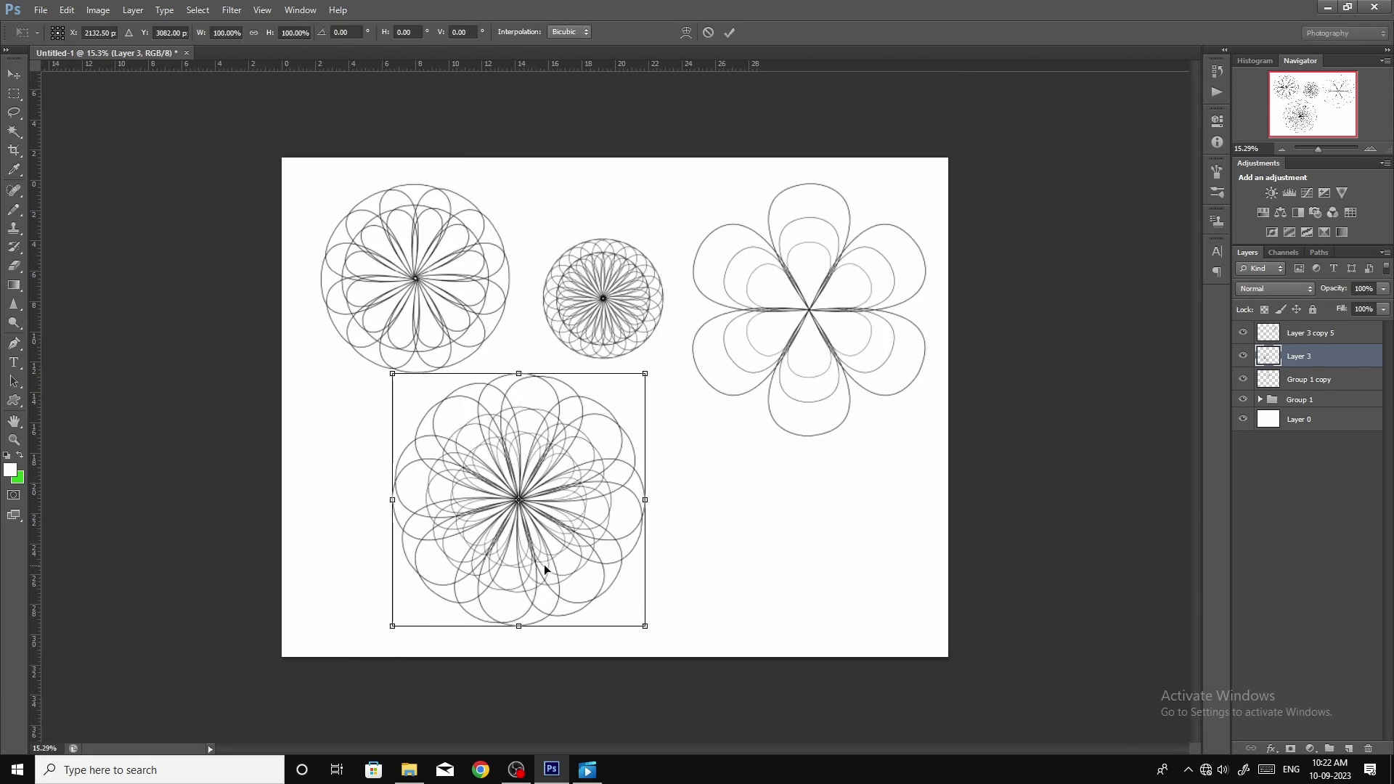
pyautogui.moveTo(652, 652); pyautogui.dragTo(612, 613)
pyautogui.moveTo(583, 564); pyautogui.dragTo(626, 566)
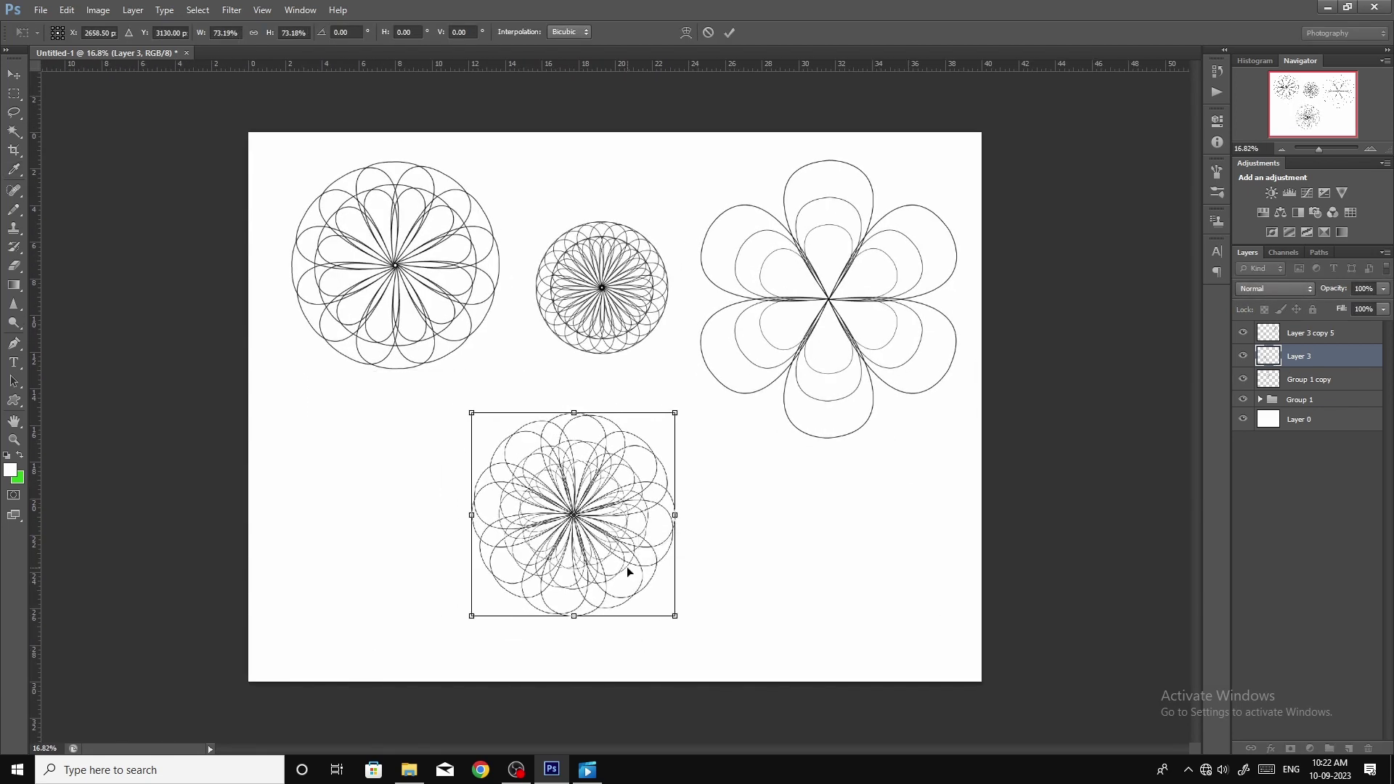
pyautogui.press('Return')
# - Inspect the canvas and select the six-petal flower layer, Layer 3 copy 5
pyautogui.scroll(5, 626, 566)
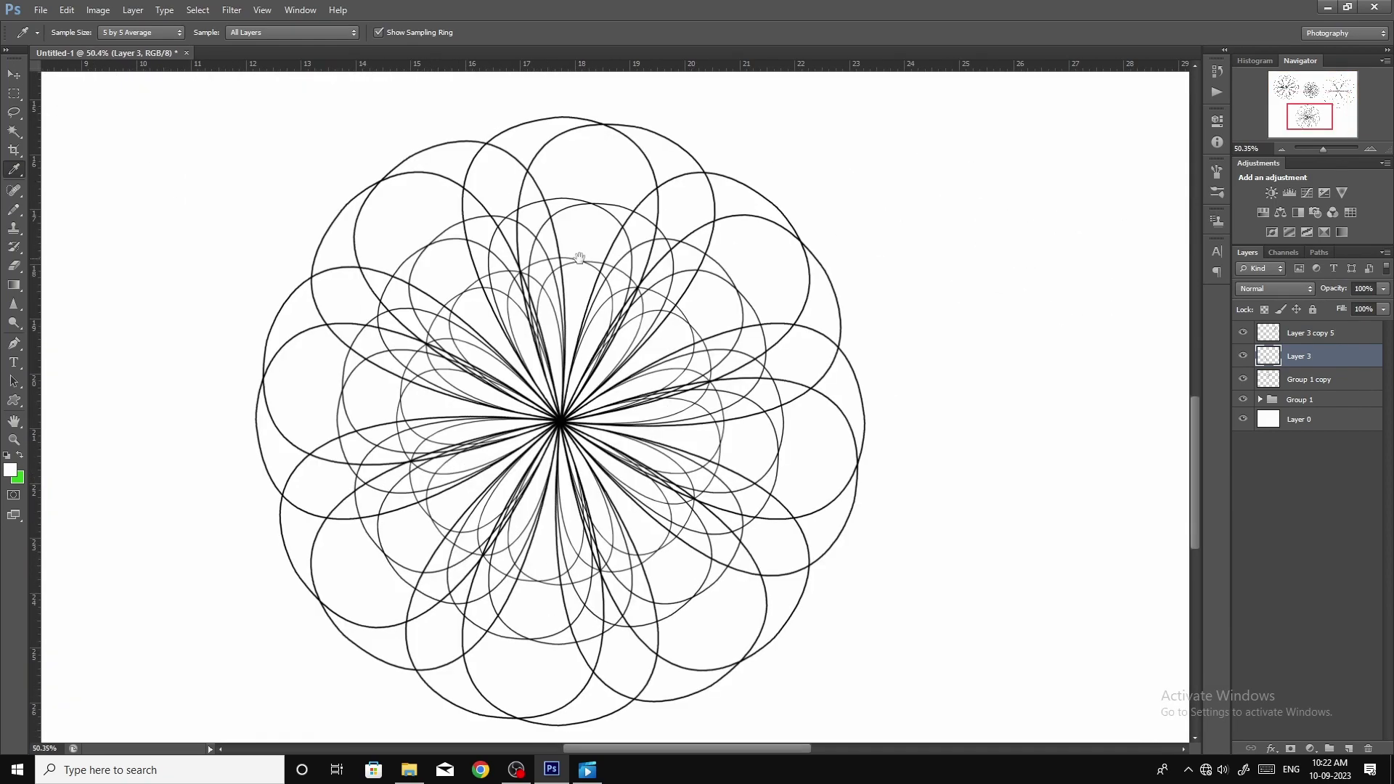
pyautogui.scroll(-5, 659, 407)
pyautogui.scroll(-1, 659, 407)
pyautogui.scroll(3, 886, 264)
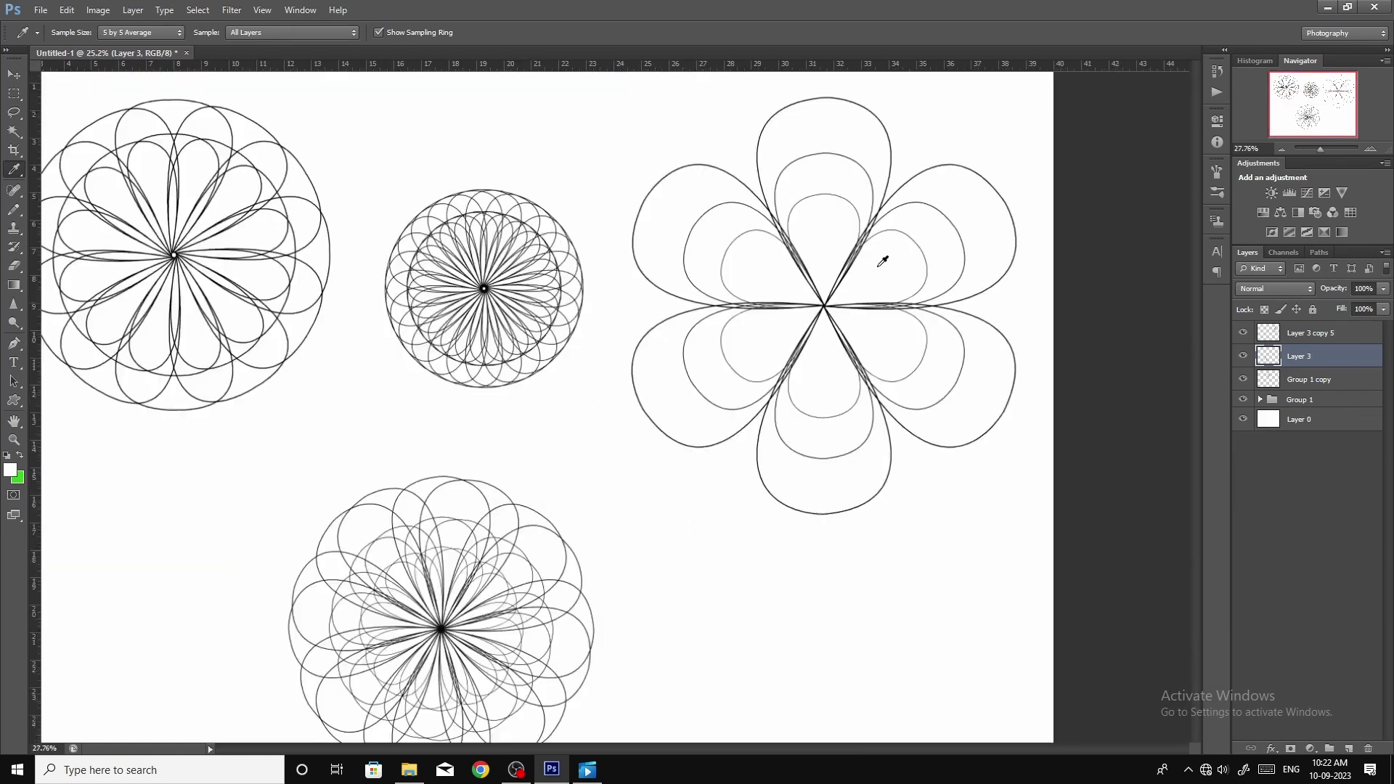
pyautogui.scroll(2, 703, 328)
pyautogui.scroll(-3, 703, 328)
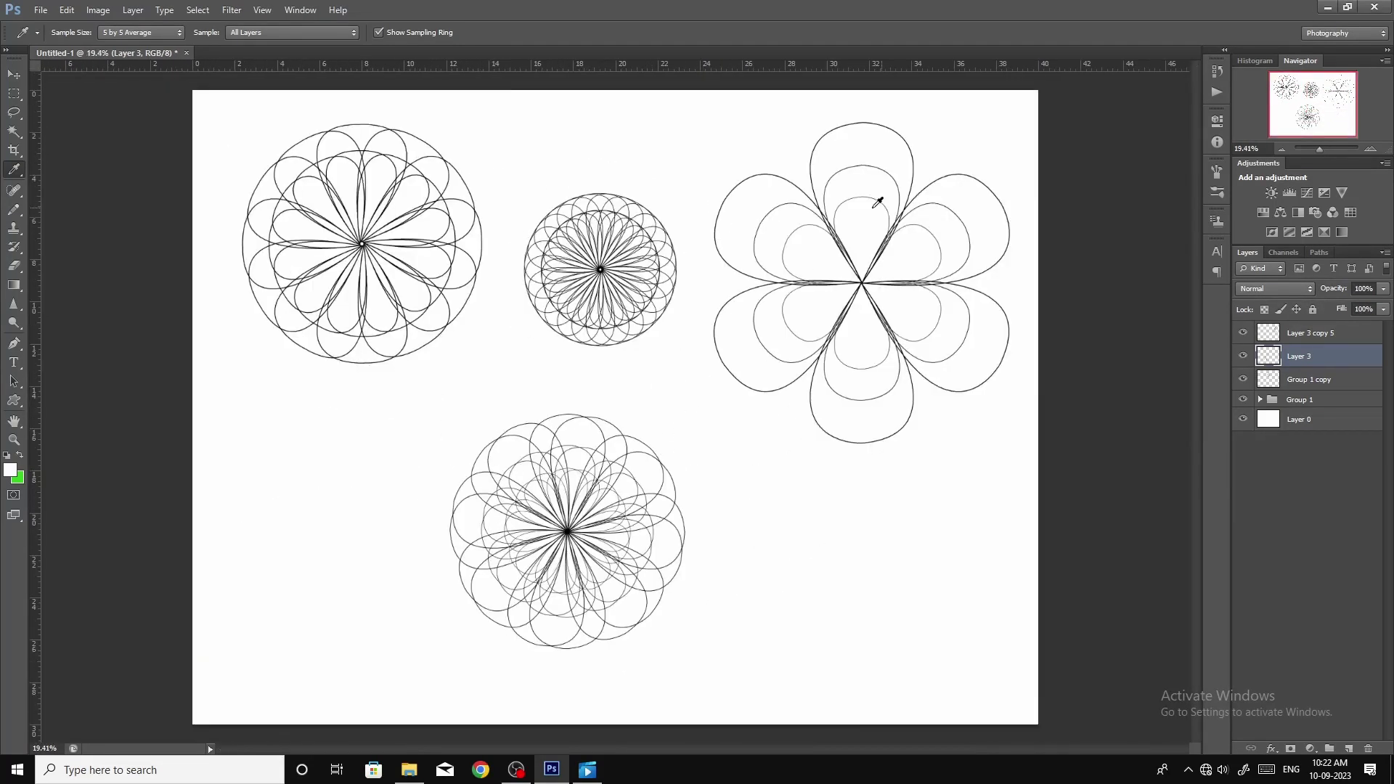
pyautogui.click(1242, 332)
pyautogui.click(1312, 334)
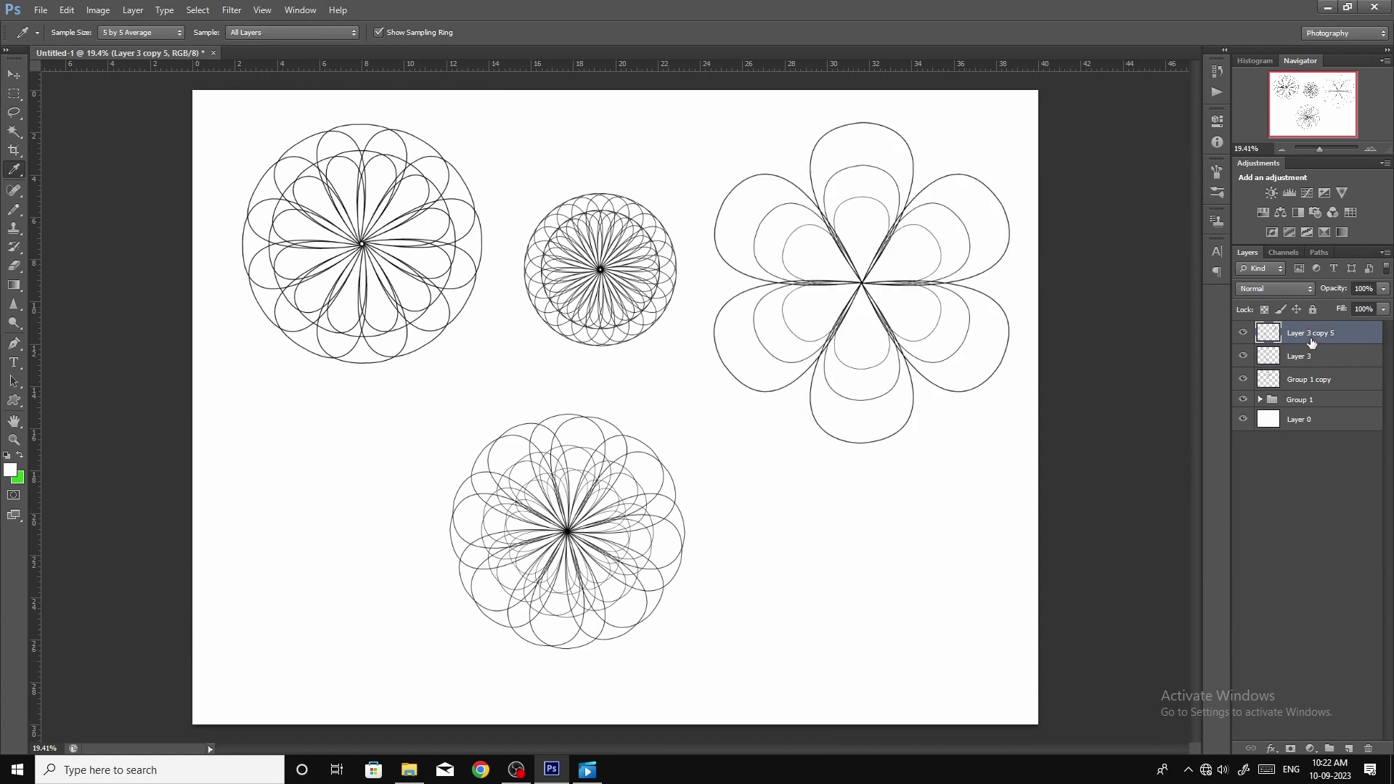
# - Duplicate the six-petal flower, shrink it to about 61%, and place it lower right
pyautogui.hotkey('ctrl', 'j')
pyautogui.hotkey('ctrl', 't')
pyautogui.scroll(-1, 945, 455)
pyautogui.moveTo(914, 436)
pyautogui.mouseDown()
pyautogui.moveTo(870, 387)
pyautogui.moveTo(811, 587)
pyautogui.mouseUp()
pyautogui.press('Return')
pyautogui.scroll(2, 811, 587)
pyautogui.scroll(2, 843, 573)
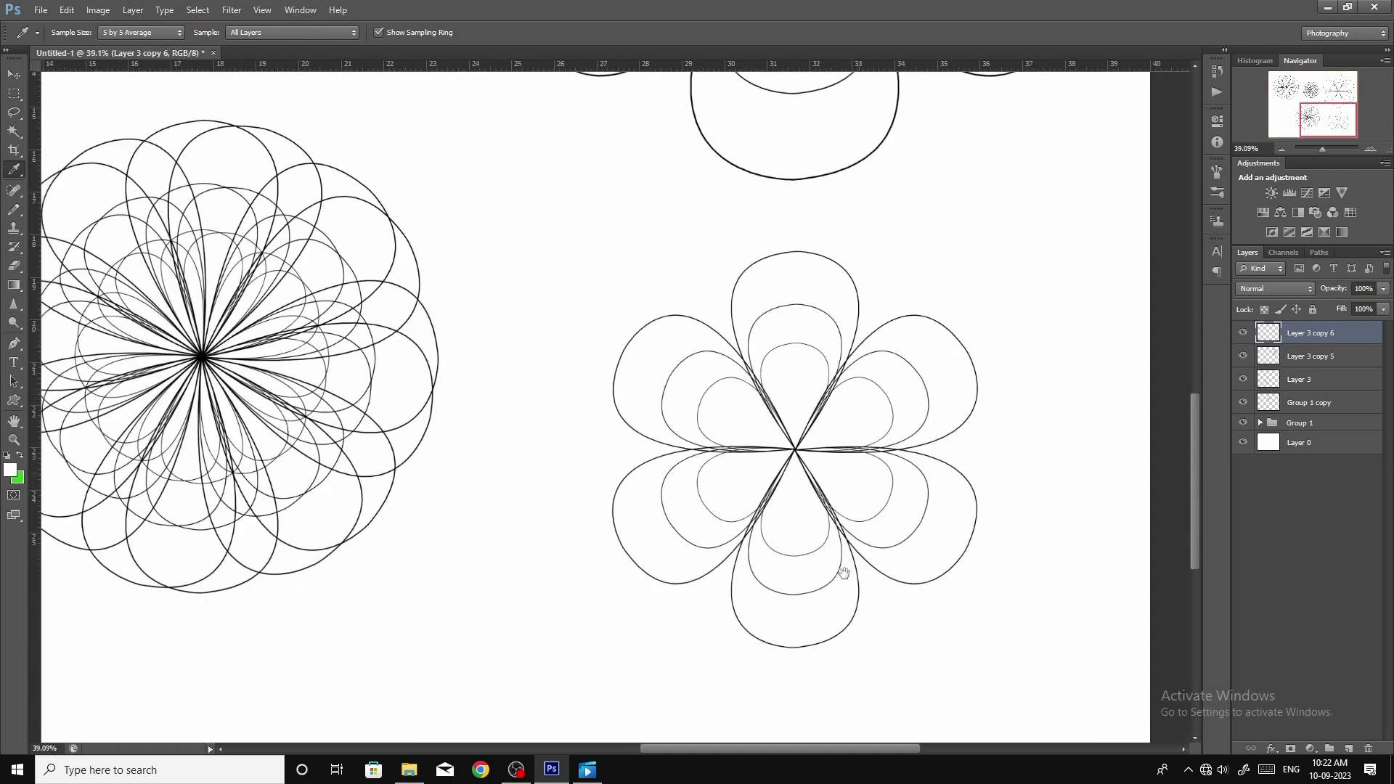
# - Add a 15°-rotated duplicate of the small flower and merge them together
pyautogui.hotkey('ctrl', 'j')
pyautogui.hotkey('ctrl', 't')
pyautogui.moveTo(967, 216); pyautogui.dragTo(1005, 249)
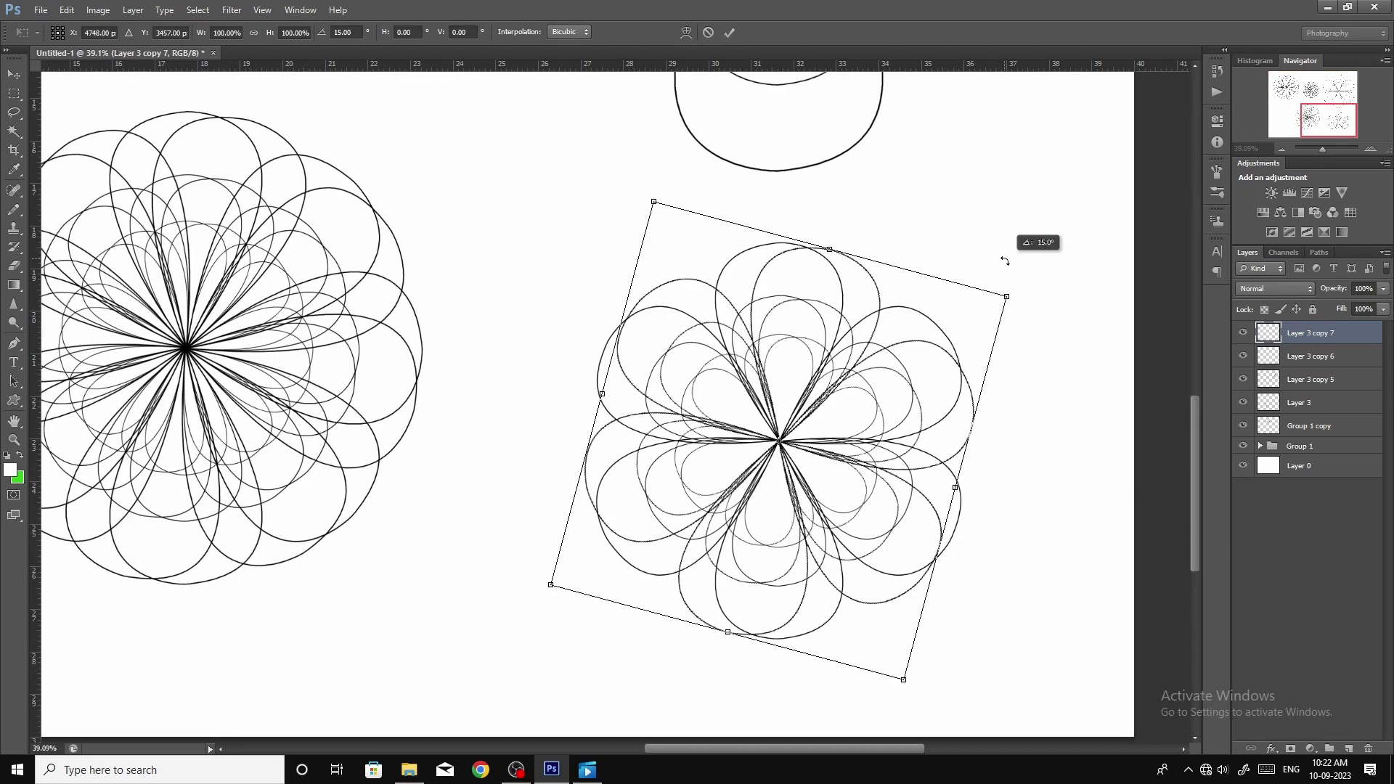
pyautogui.press('Return')
pyautogui.scroll(-2, 868, 478)
pyautogui.scroll(-1, 868, 478)
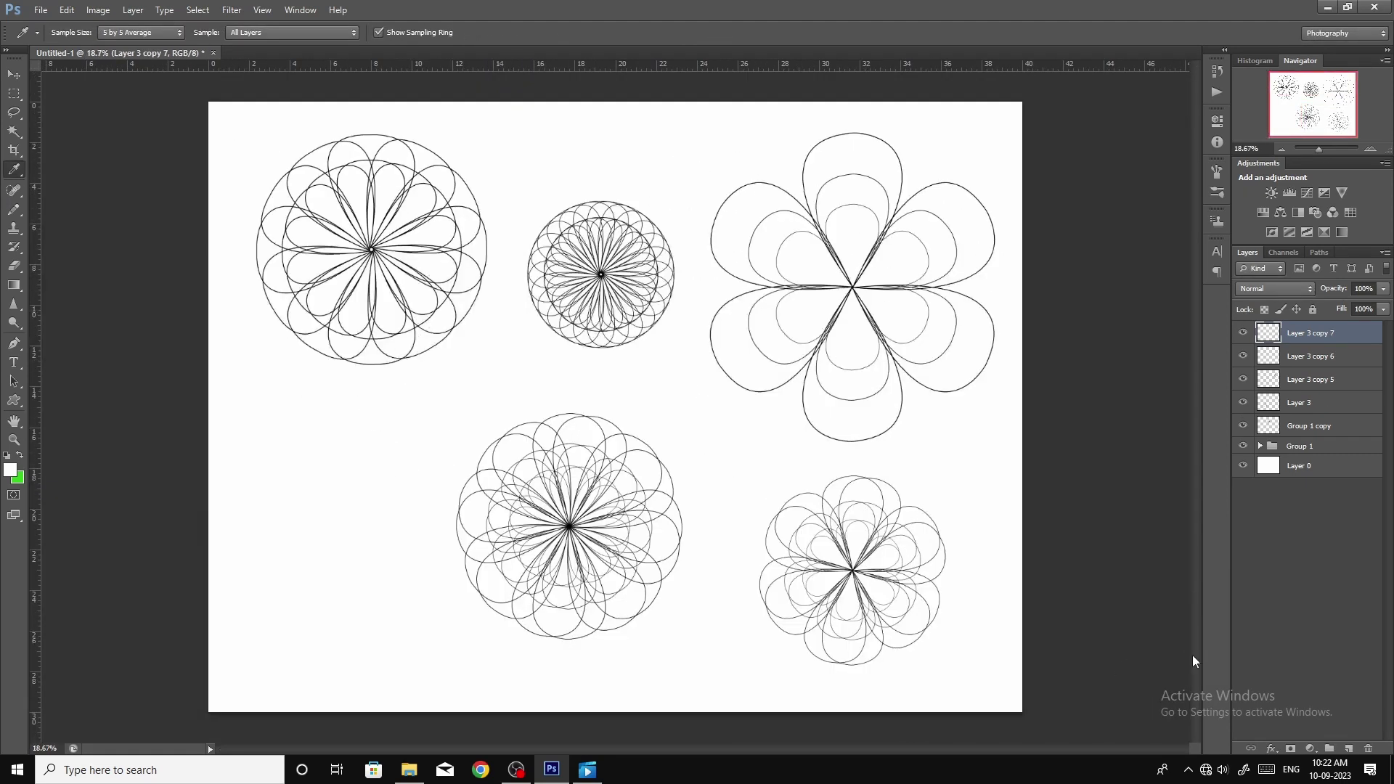
pyautogui.press('Delete')
pyautogui.click(1246, 334)
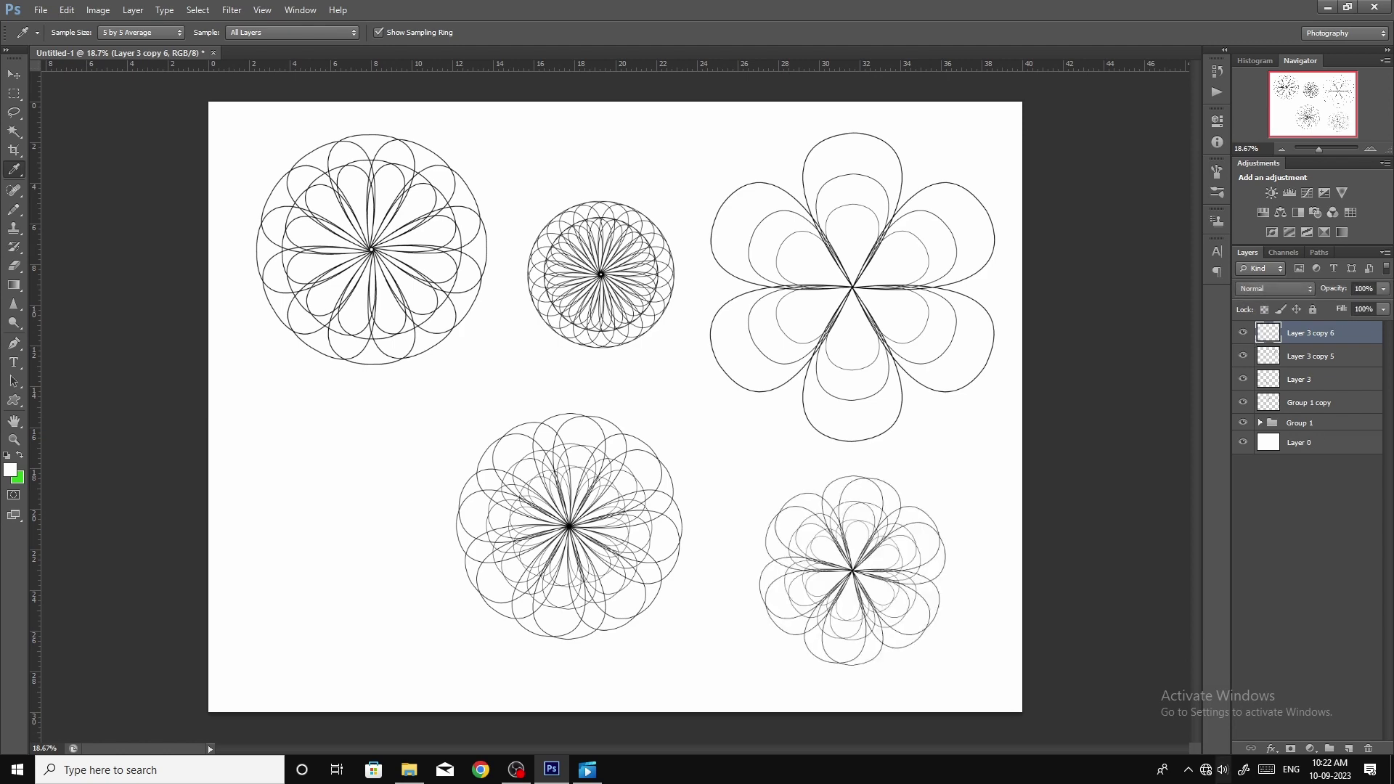
pyautogui.scroll(2, 341, 244)
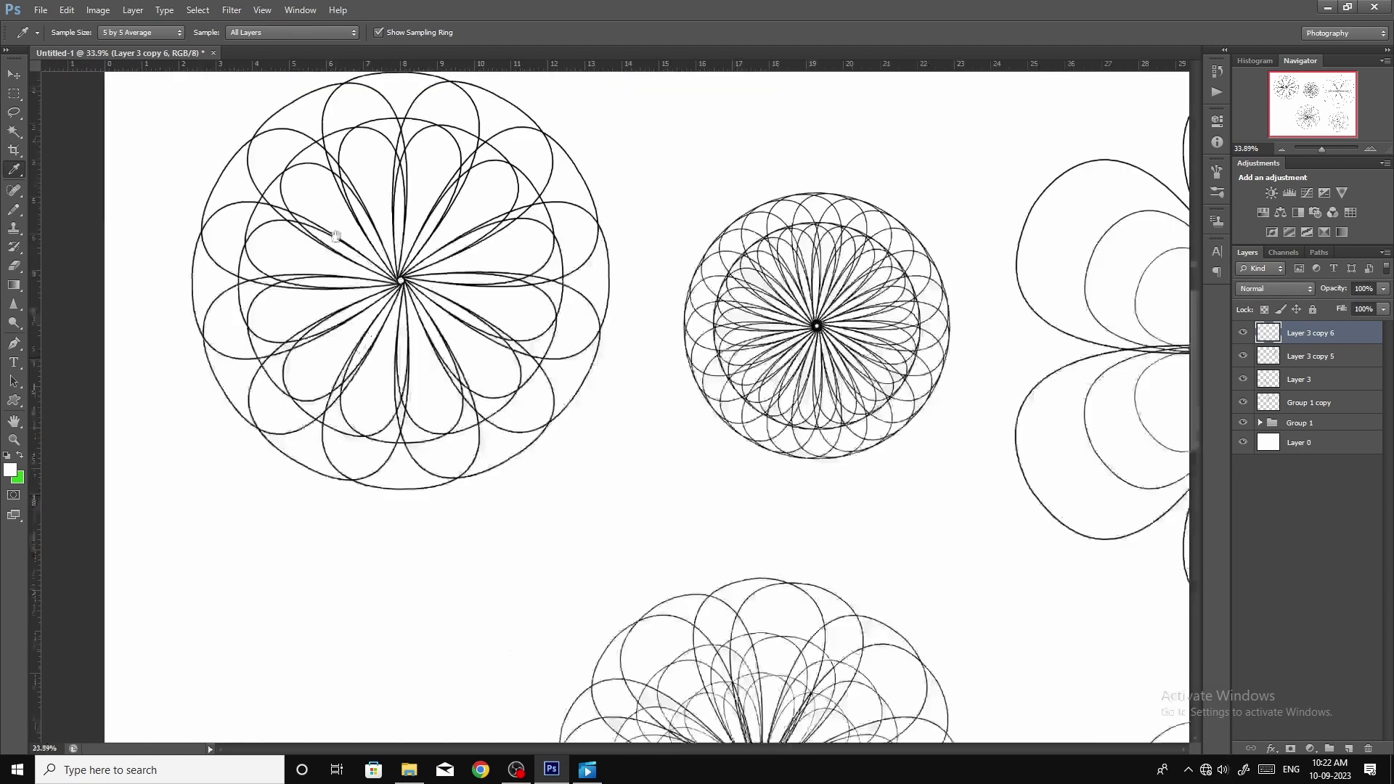
pyautogui.scroll(2, 341, 244)
pyautogui.scroll(1, 445, 281)
pyautogui.scroll(-1, 320, 422)
pyautogui.scroll(-2, 404, 399)
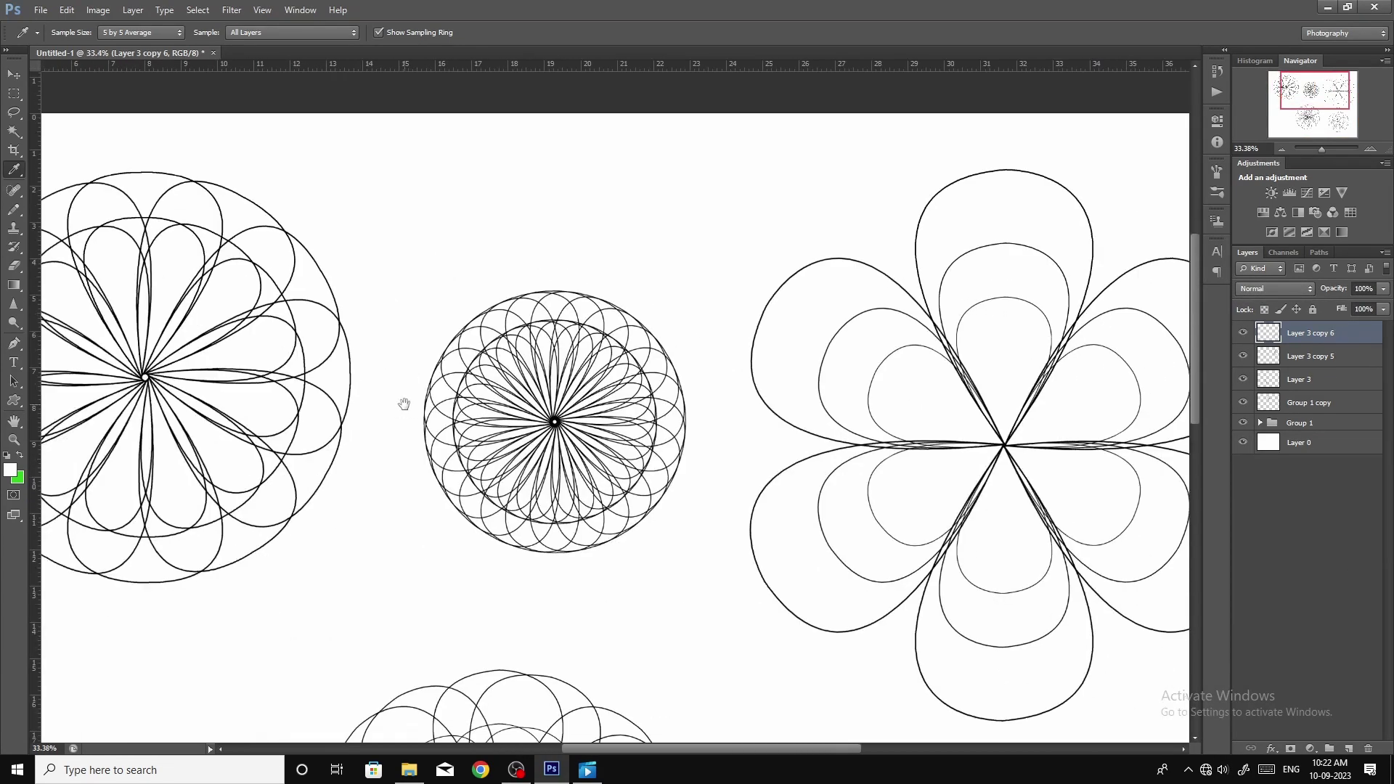
pyautogui.scroll(3, 612, 462)
pyautogui.scroll(-3, 659, 423)
pyautogui.scroll(1, 757, 413)
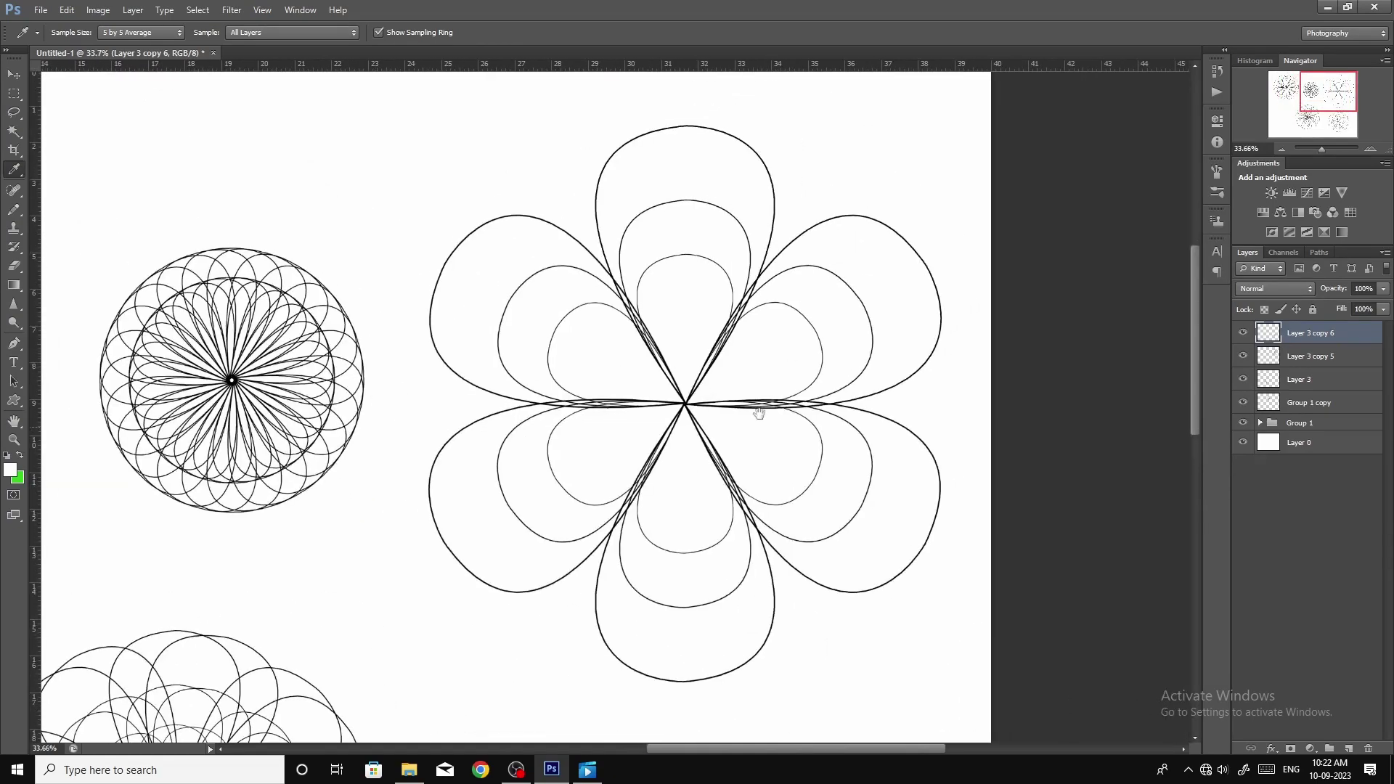
pyautogui.scroll(-1, 741, 435)
pyautogui.scroll(-2, 610, 357)
pyautogui.scroll(3, 572, 554)
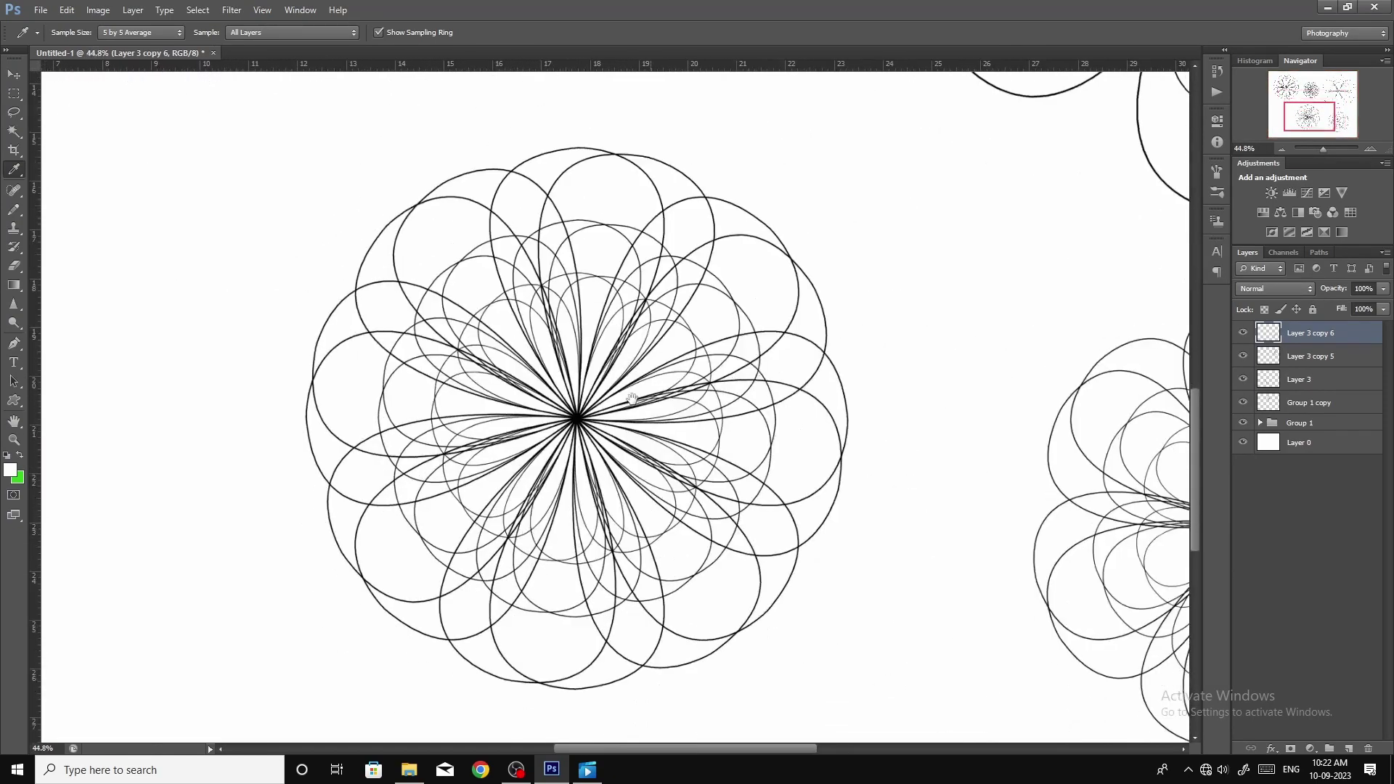